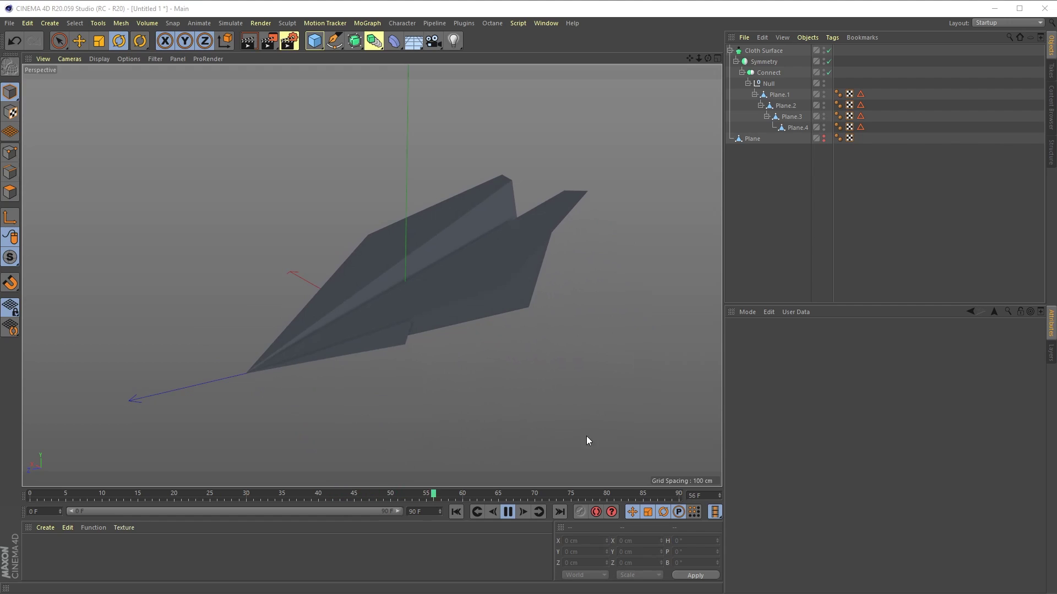
Step: Stop the animation playback and start a new empty project
{"action": "left_click", "coordinate": [507, 512]}
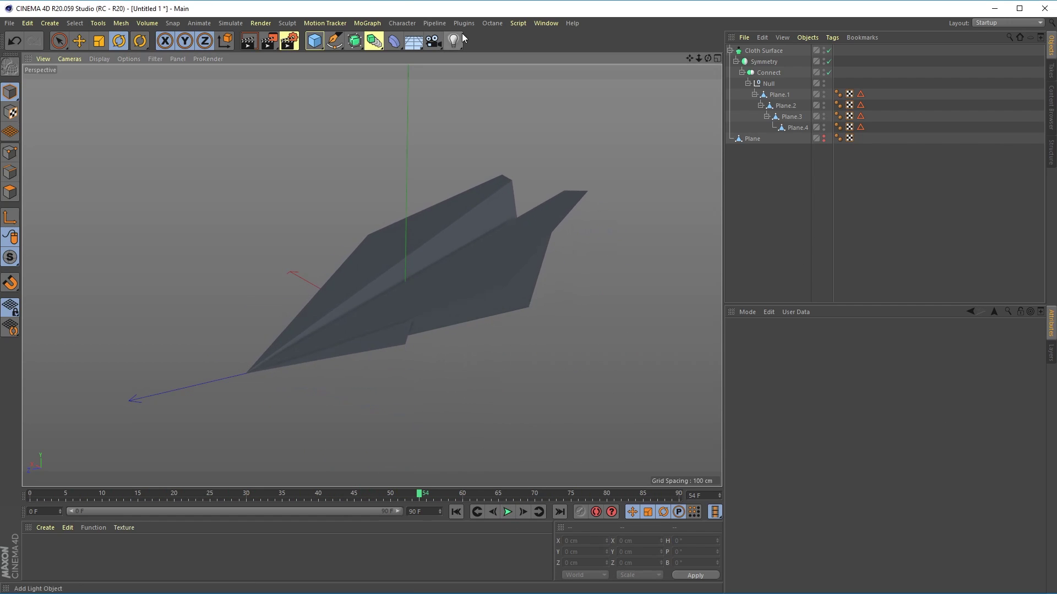
{"action": "left_click", "coordinate": [9, 23]}
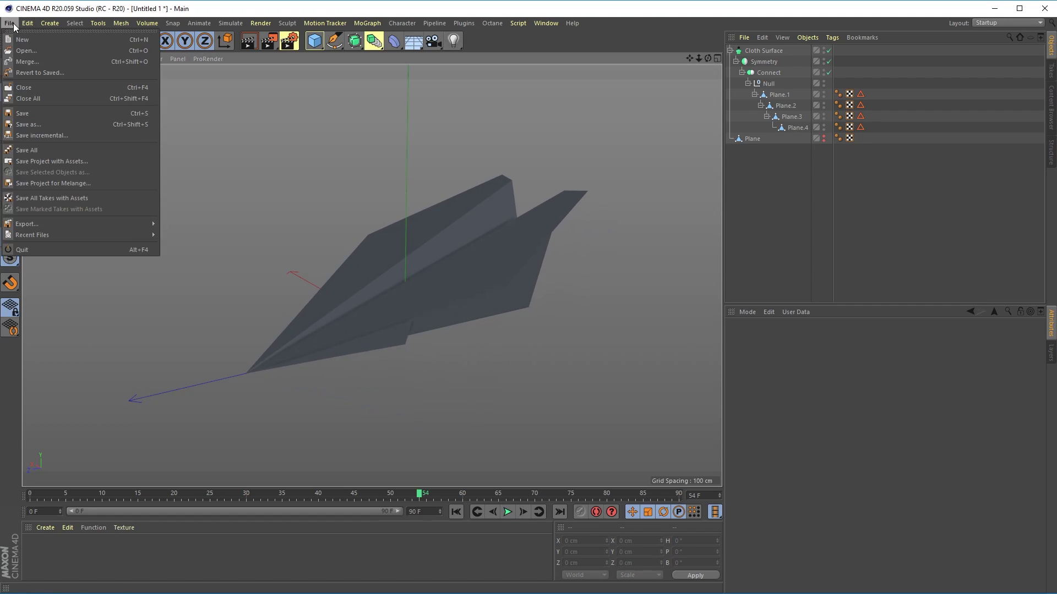
{"action": "left_click", "coordinate": [22, 41]}
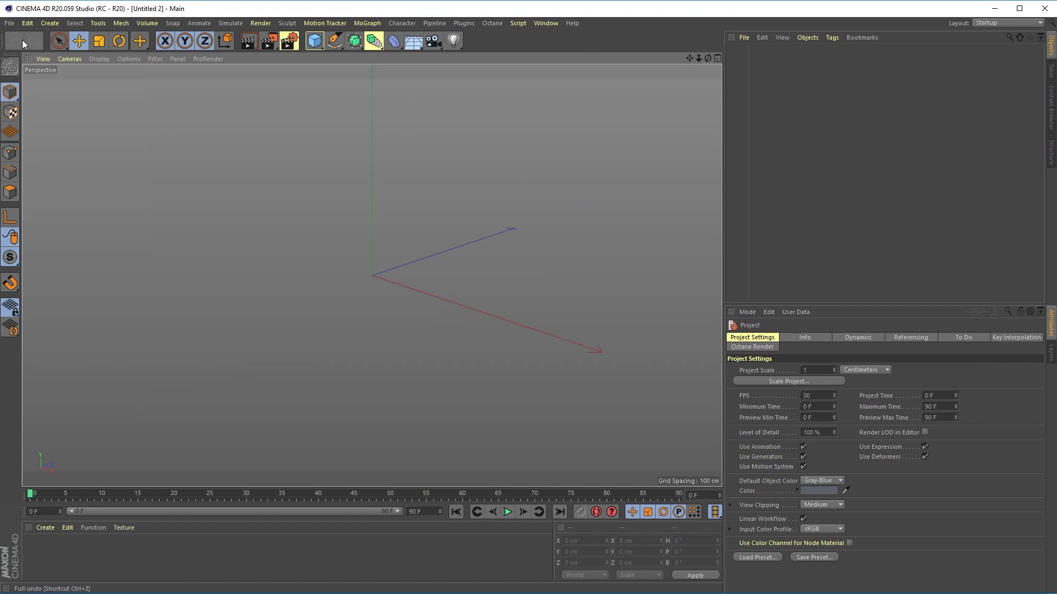
Step: Add a Plane primitive and display its segment lines in the viewport with shaded-with-lines display
{"action": "left_click", "coordinate": [318, 42]}
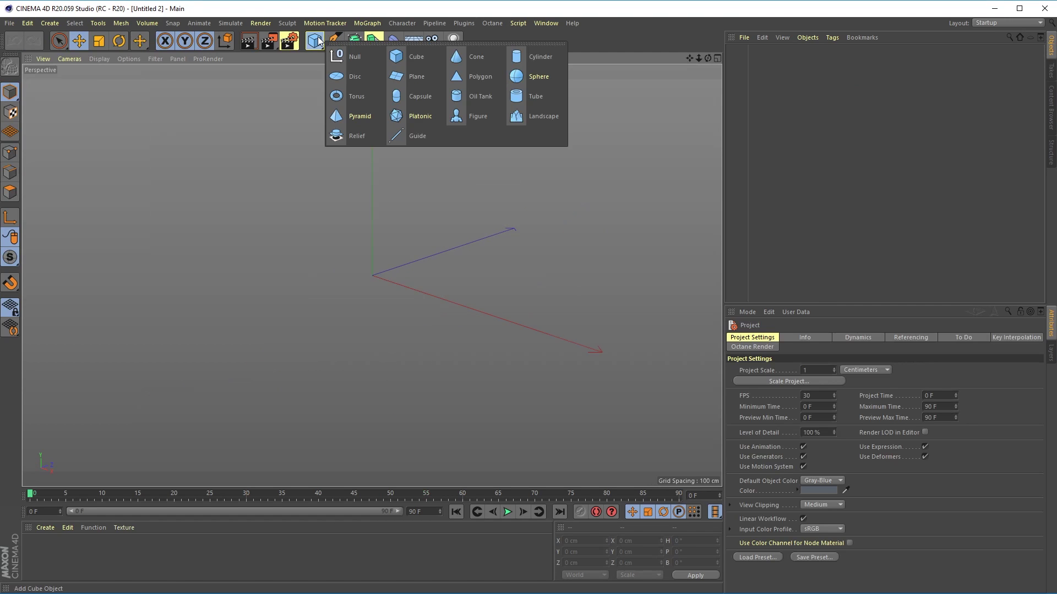
{"action": "left_click", "coordinate": [413, 75]}
{"action": "left_click_drag", "start_coordinate": [708, 58], "coordinate": [470, 232]}
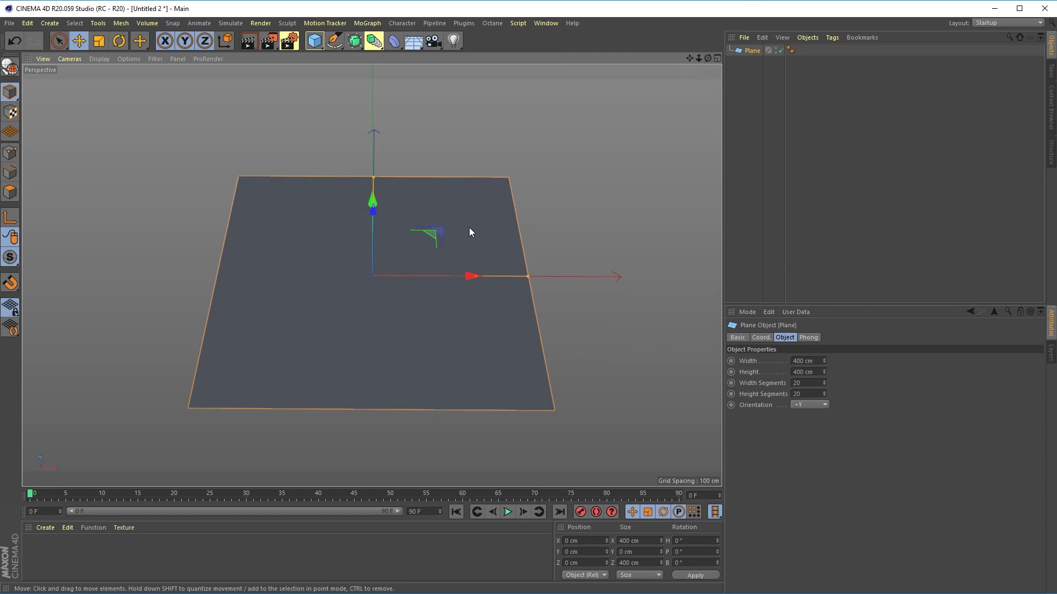
{"action": "key", "text": "n"}
{"action": "key", "text": "b"}
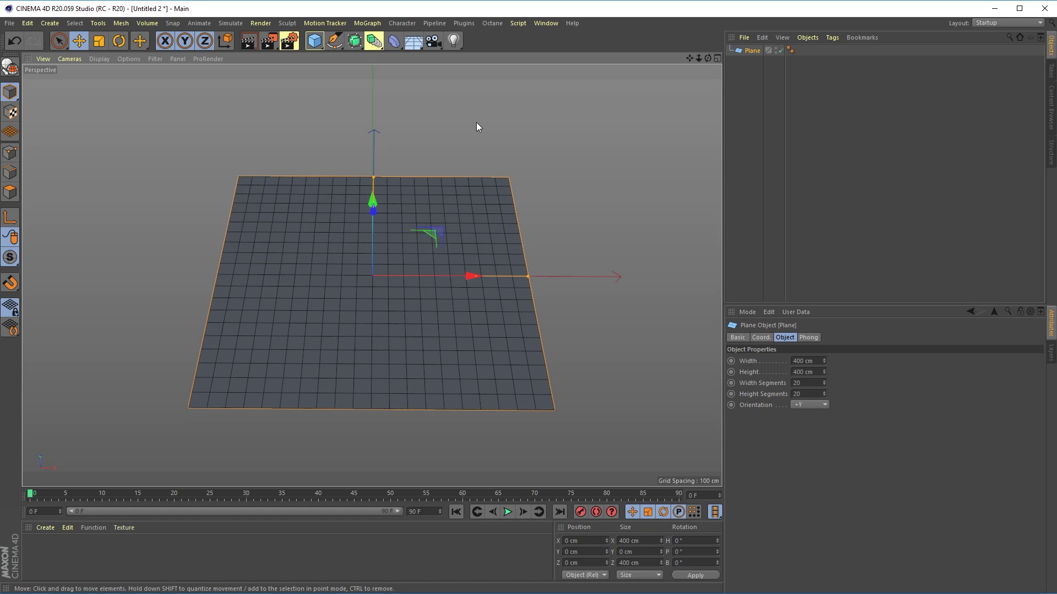
Step: Set the plane to 2 width segments and 1 height segment
{"action": "left_click", "coordinate": [810, 383]}
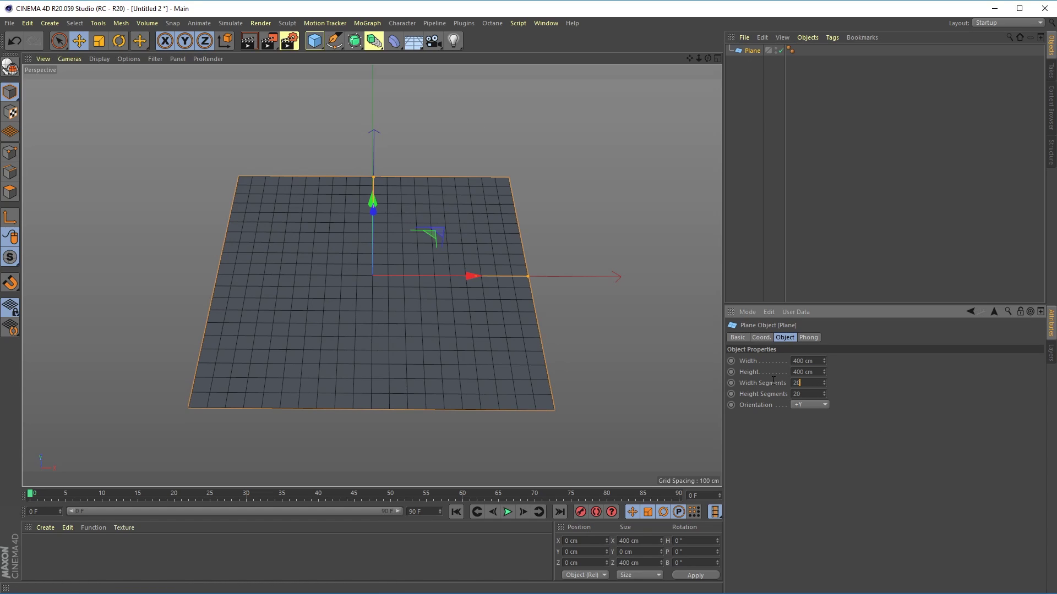
{"action": "type", "text": "1"}
{"action": "key", "text": "Return"}
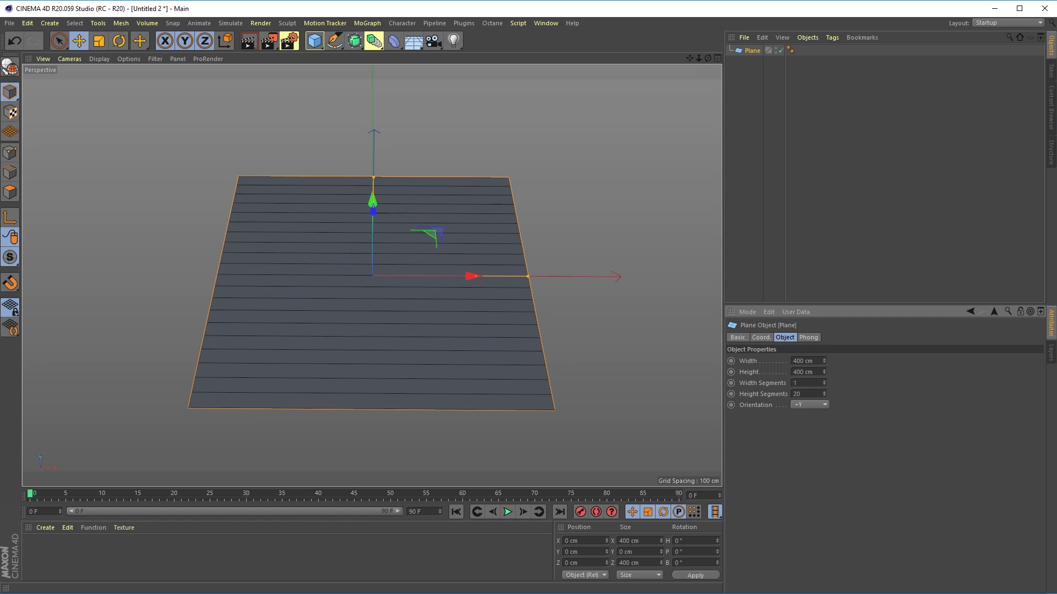
{"action": "left_click", "coordinate": [824, 381]}
{"action": "key", "text": "Return"}
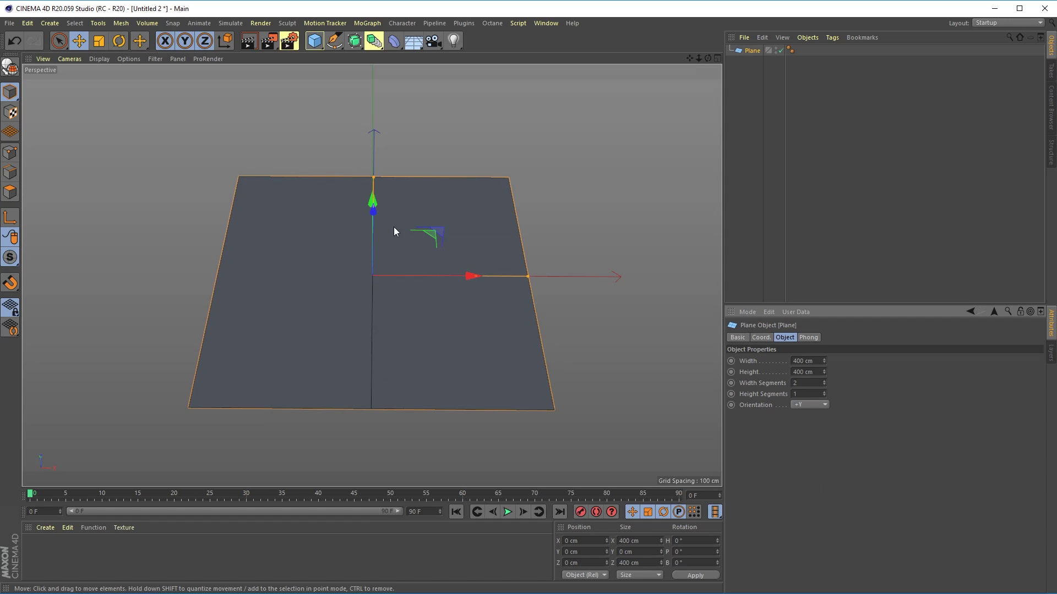
Step: Make the plane editable and delete the two outer points on its negative X side, leaving only one half
{"action": "key", "text": "c"}
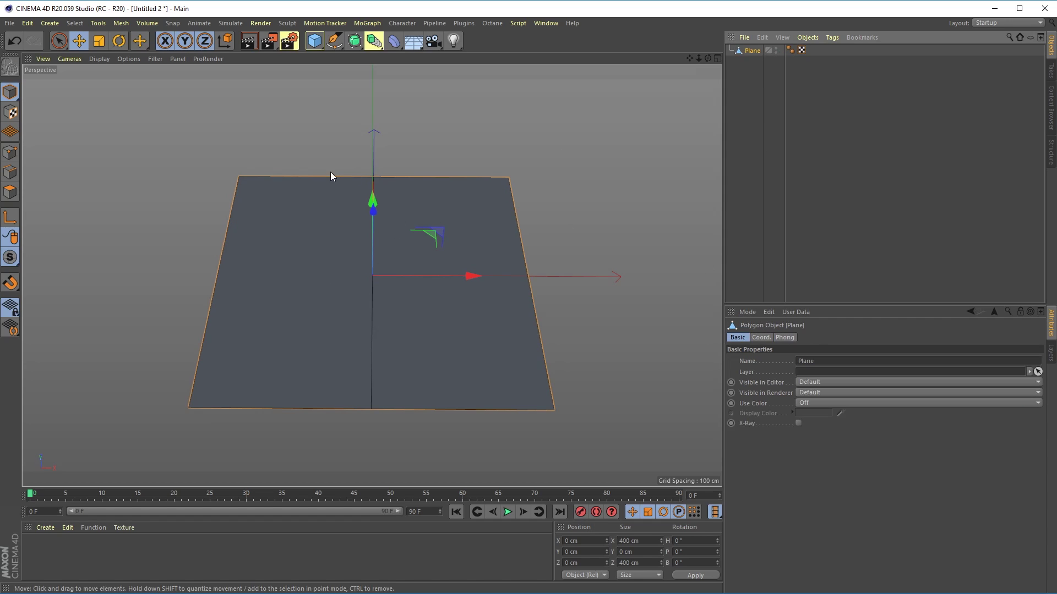
{"action": "left_click", "coordinate": [10, 152]}
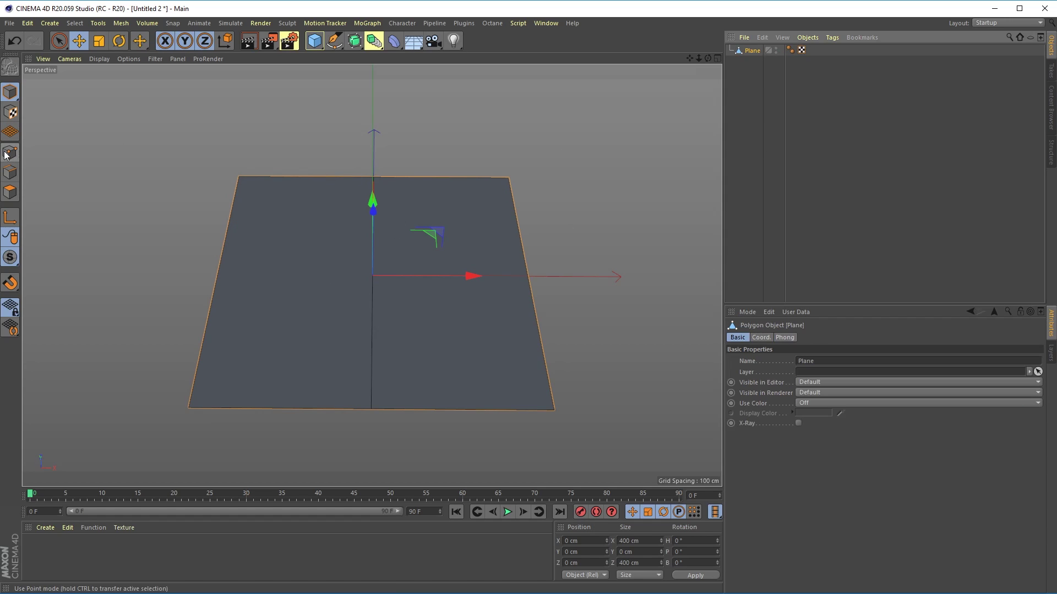
{"action": "left_click", "coordinate": [237, 177]}
{"action": "left_click", "coordinate": [190, 408], "text": "shift"}
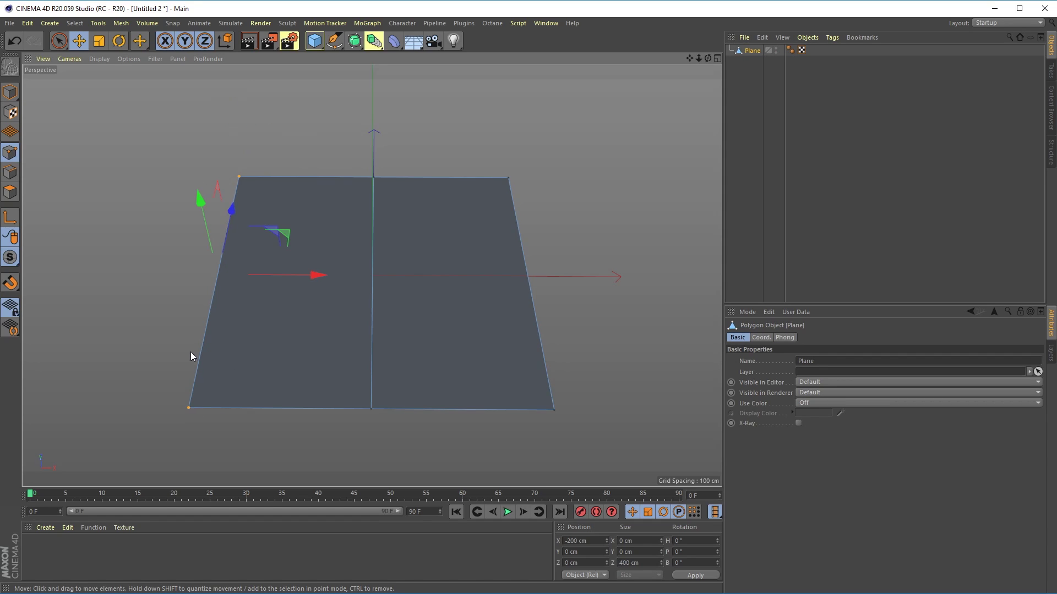
{"action": "key", "text": "Delete"}
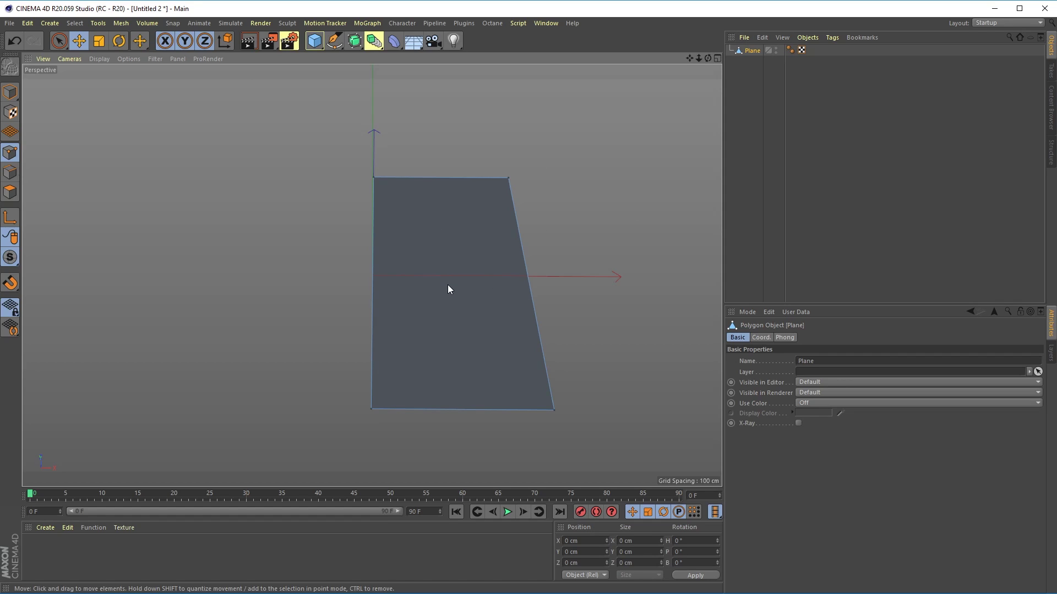
Step: Line-cut the half plane from the far centre-line corner to about 199 cm down the outer edge
{"action": "key", "text": "k"}
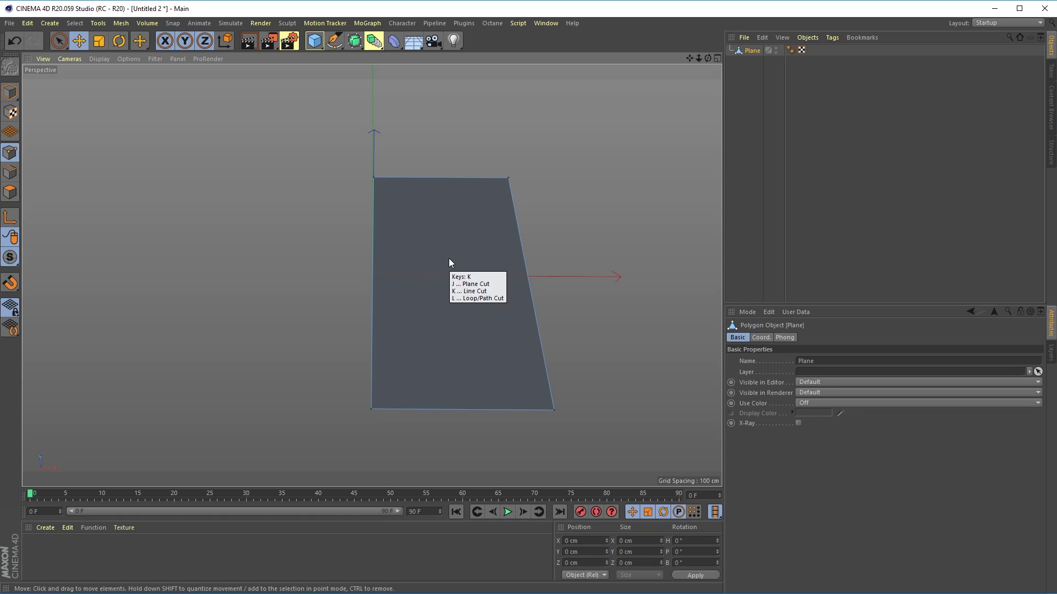
{"action": "key", "text": "k"}
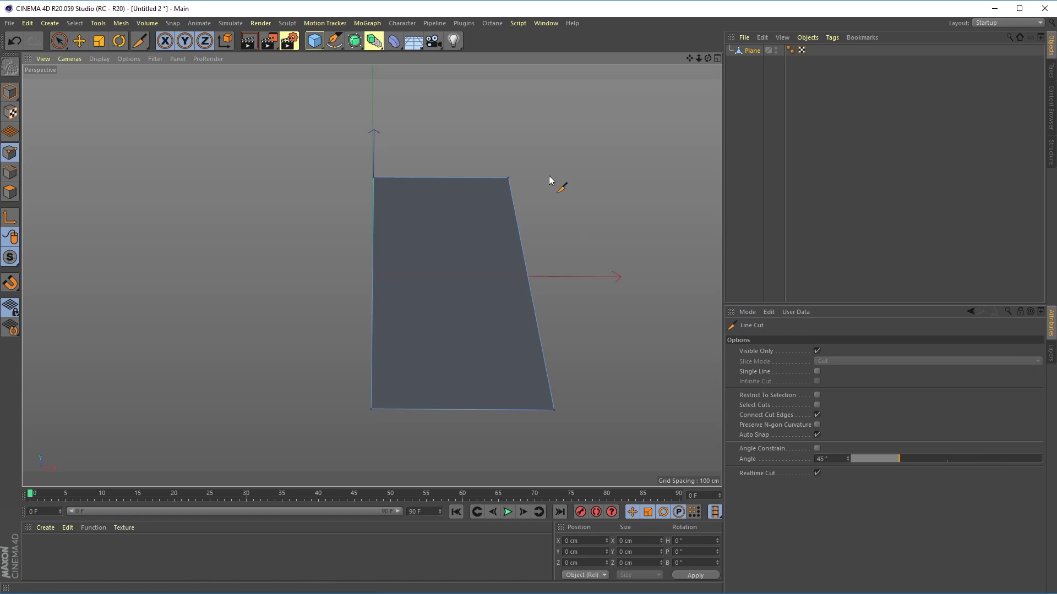
{"action": "left_click", "coordinate": [373, 177]}
{"action": "left_click", "coordinate": [562, 297]}
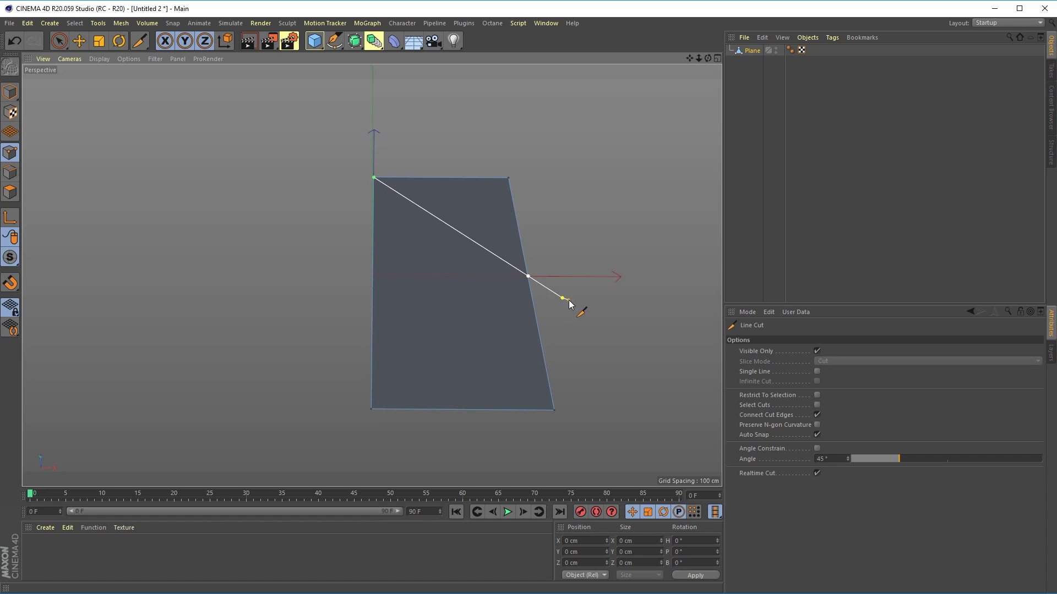
{"action": "key", "text": "Escape"}
Step: Cut two more lines from the same corner, one about 94 cm down the outer edge and one about 170 cm along the near edge
{"action": "left_click", "coordinate": [375, 177]}
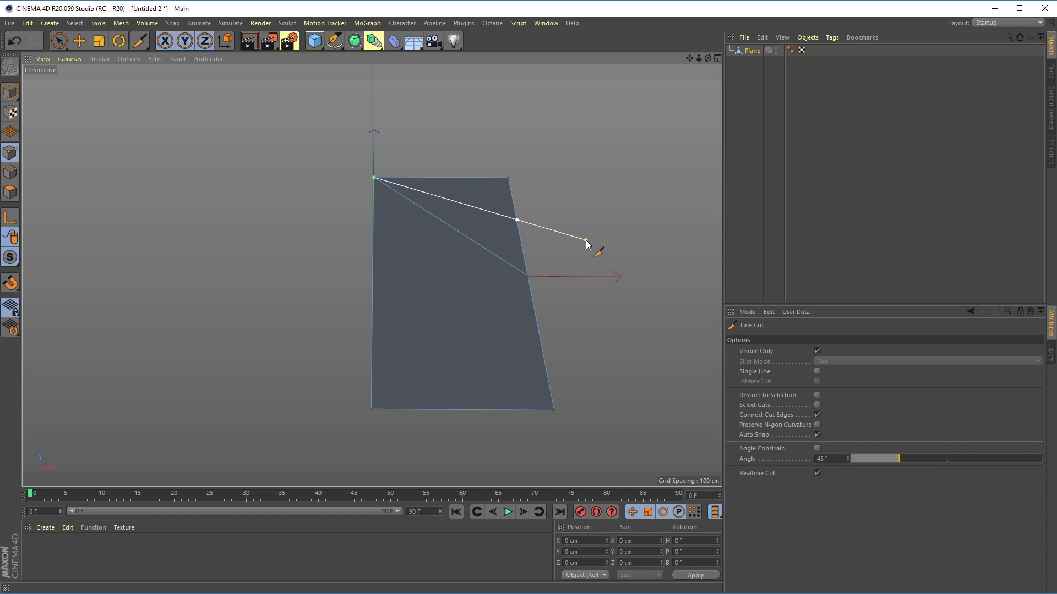
{"action": "left_click", "coordinate": [586, 242]}
{"action": "key", "text": "Escape"}
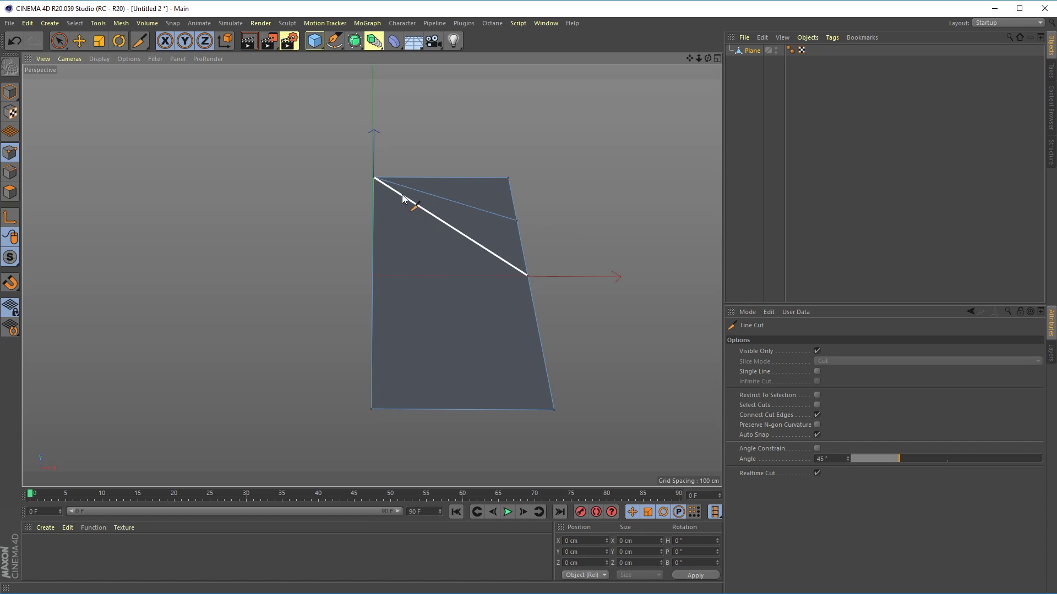
{"action": "left_click", "coordinate": [375, 178]}
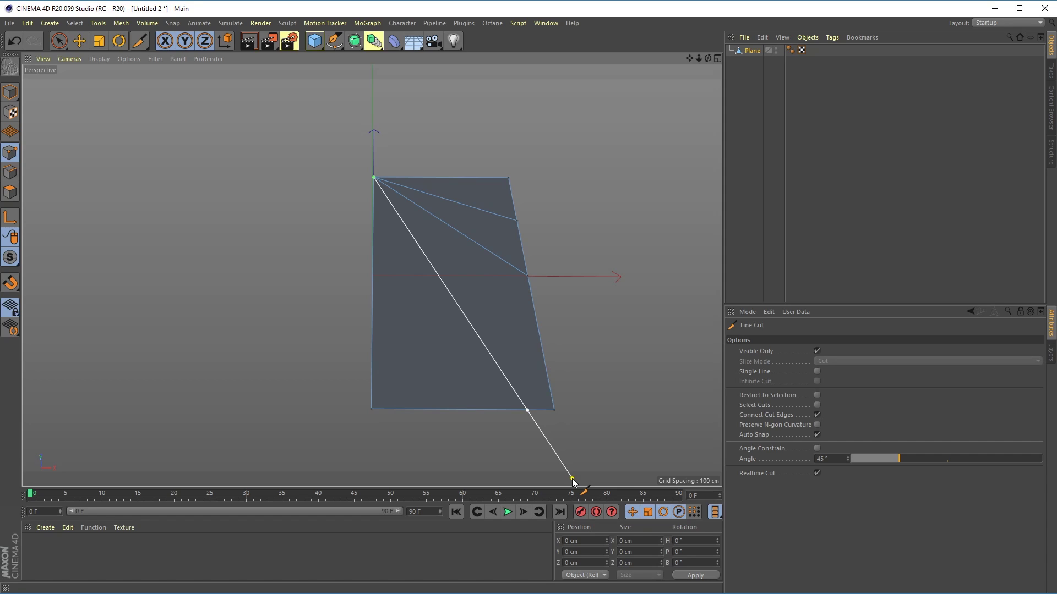
{"action": "key", "text": "Escape"}
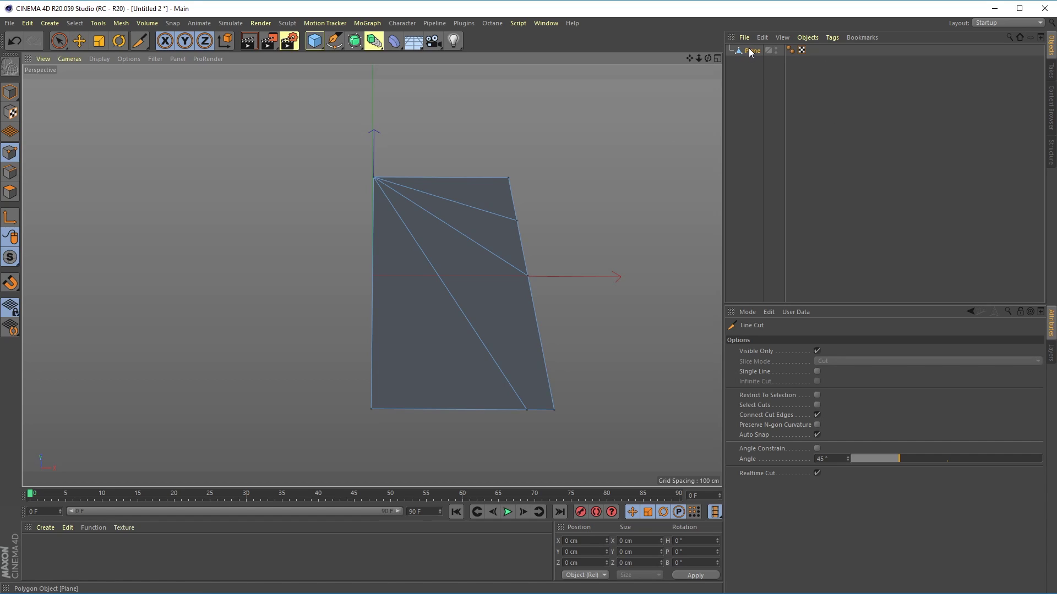
Step: Split the large triangle beside the centre line into its own object
{"action": "left_click", "coordinate": [78, 41]}
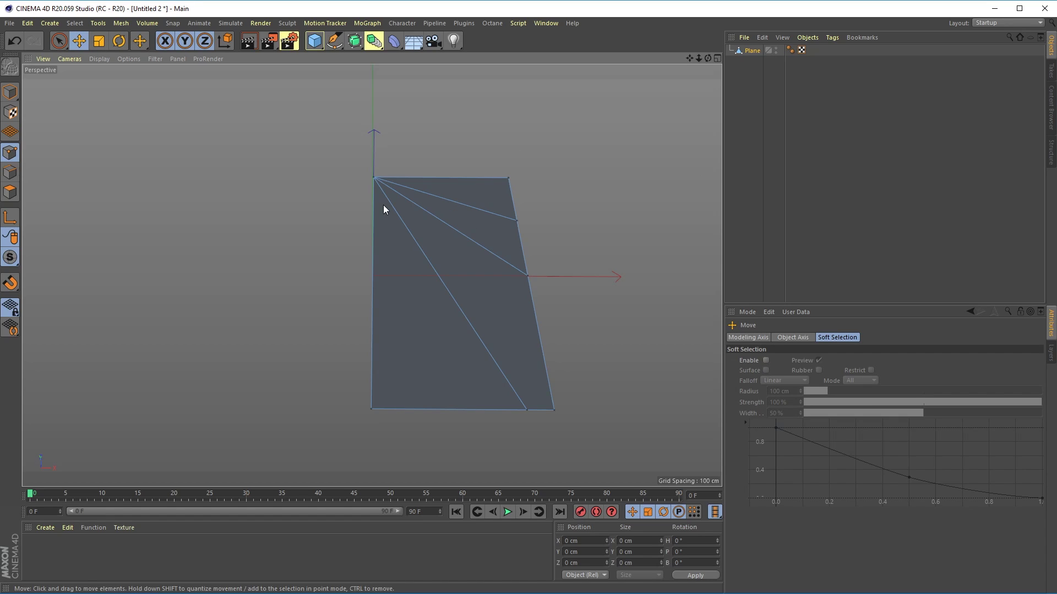
{"action": "left_click", "coordinate": [10, 192]}
{"action": "left_click", "coordinate": [449, 334]}
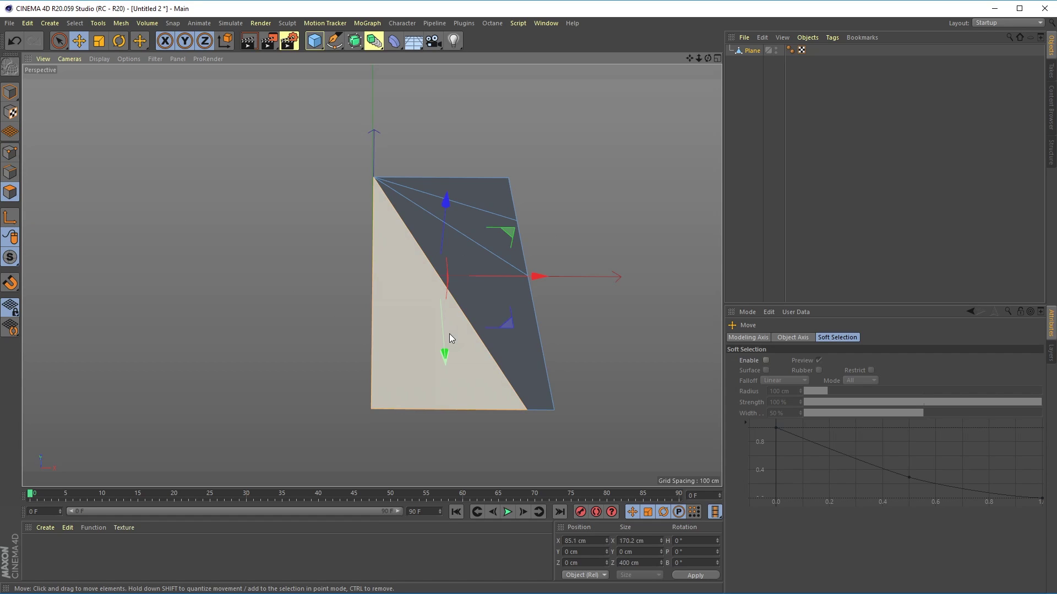
{"action": "right_click", "coordinate": [410, 306]}
{"action": "left_click", "coordinate": [434, 537]}
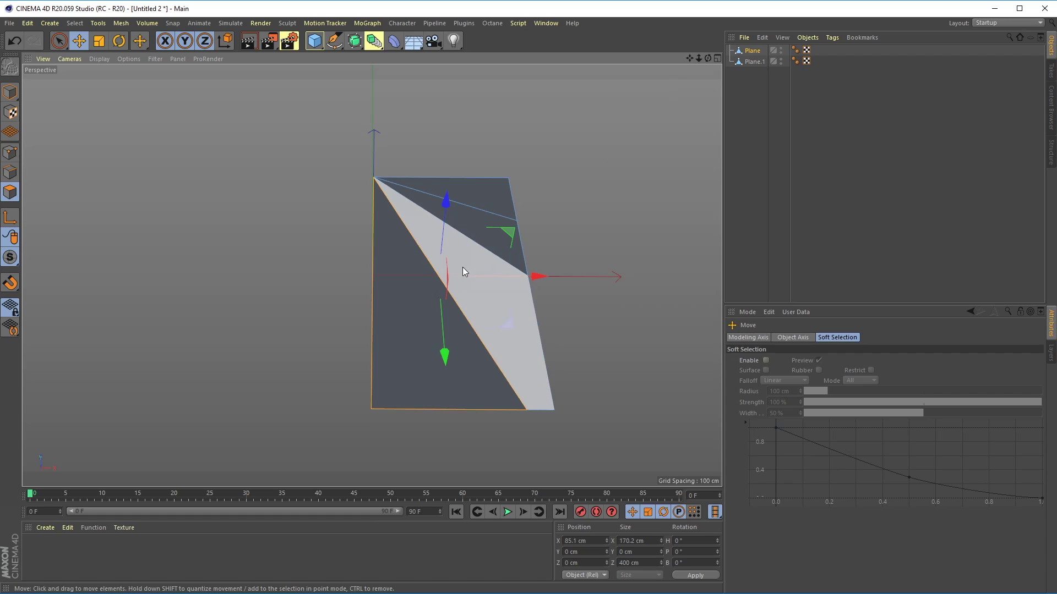
Step: Split each of the three remaining polygons of the cut plane into its own separate object
{"action": "left_click", "coordinate": [476, 266]}
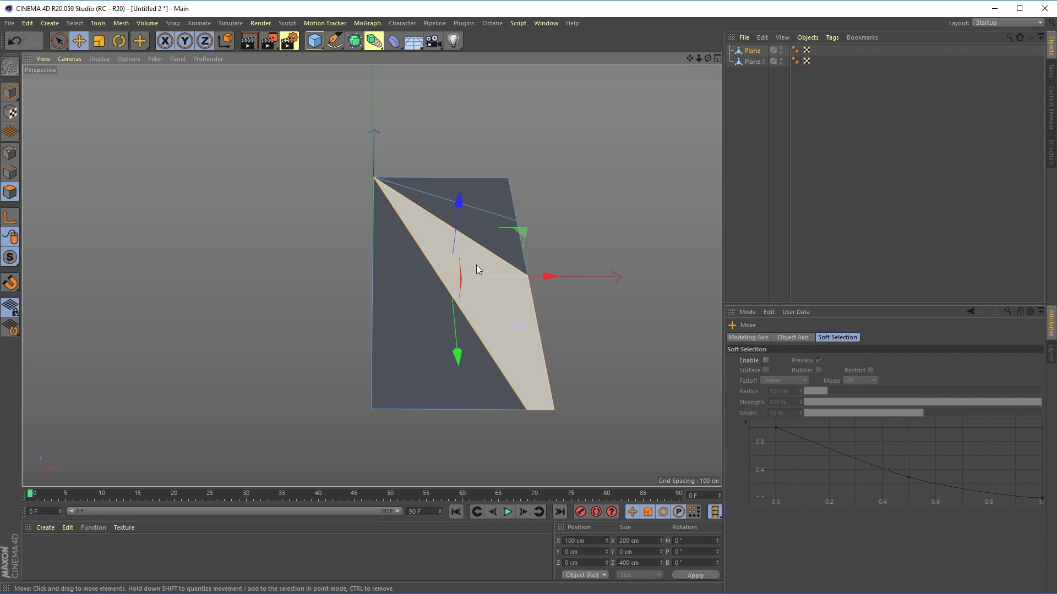
{"action": "key", "text": "u"}
{"action": "key", "text": "p"}
{"action": "left_click", "coordinate": [489, 223]}
{"action": "key", "text": "u"}
{"action": "key", "text": "p"}
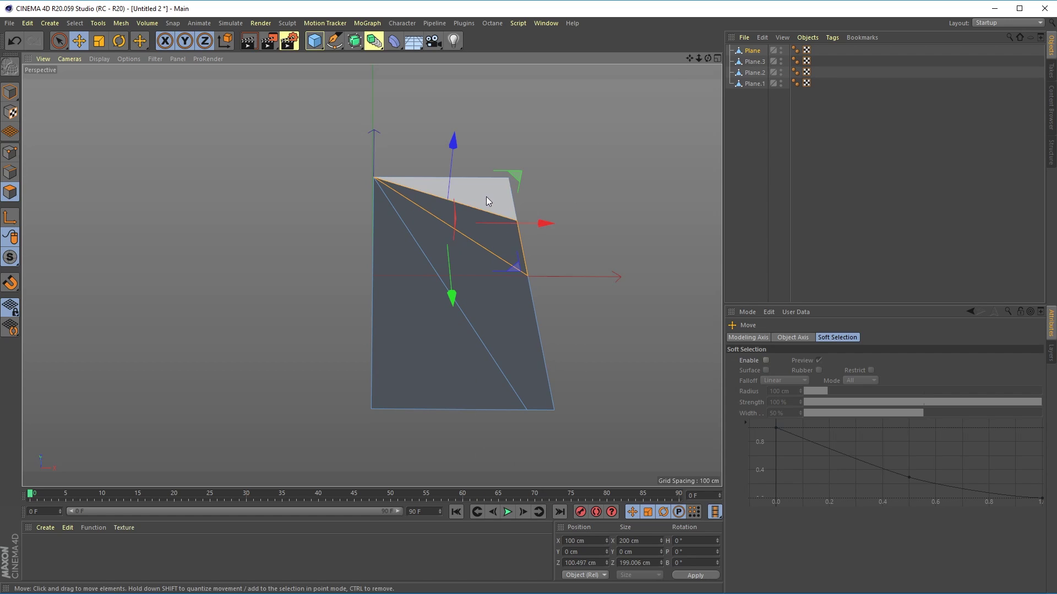
{"action": "left_click", "coordinate": [486, 197]}
{"action": "key", "text": "u"}
{"action": "key", "text": "p"}
Step: Hide the original Plane object in both the editor and the renderer
{"action": "left_click", "coordinate": [756, 54]}
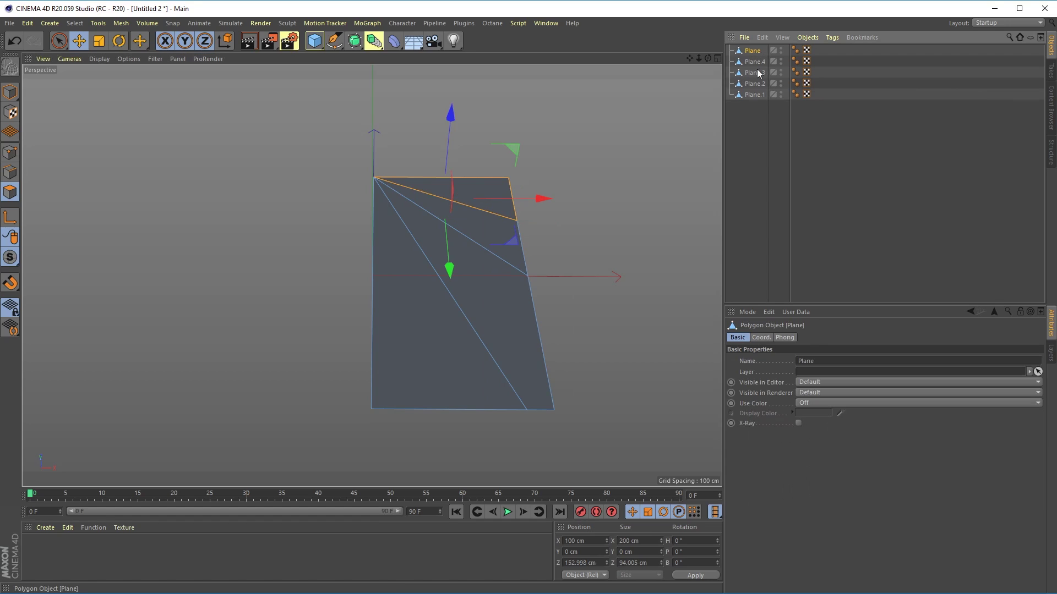
{"action": "left_click", "coordinate": [756, 94]}
{"action": "left_click", "coordinate": [751, 51]}
{"action": "left_click", "coordinate": [781, 52], "text": "ctrl"}
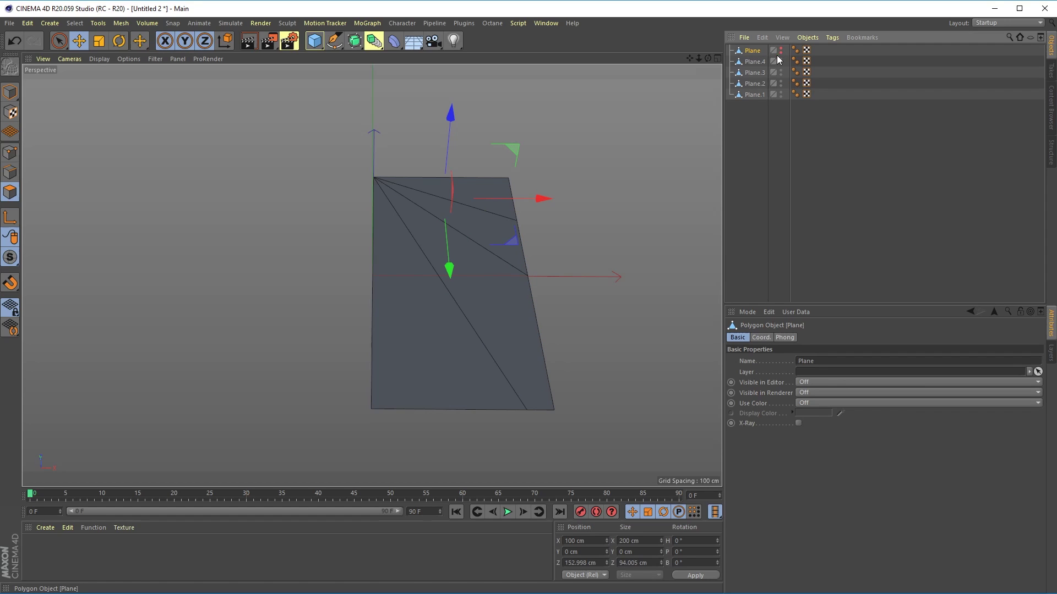
Step: Group the four split pieces, Plane.1 to Plane.4, under a null and name it PaperPlane
{"action": "left_click_drag", "start_coordinate": [747, 132], "coordinate": [759, 62]}
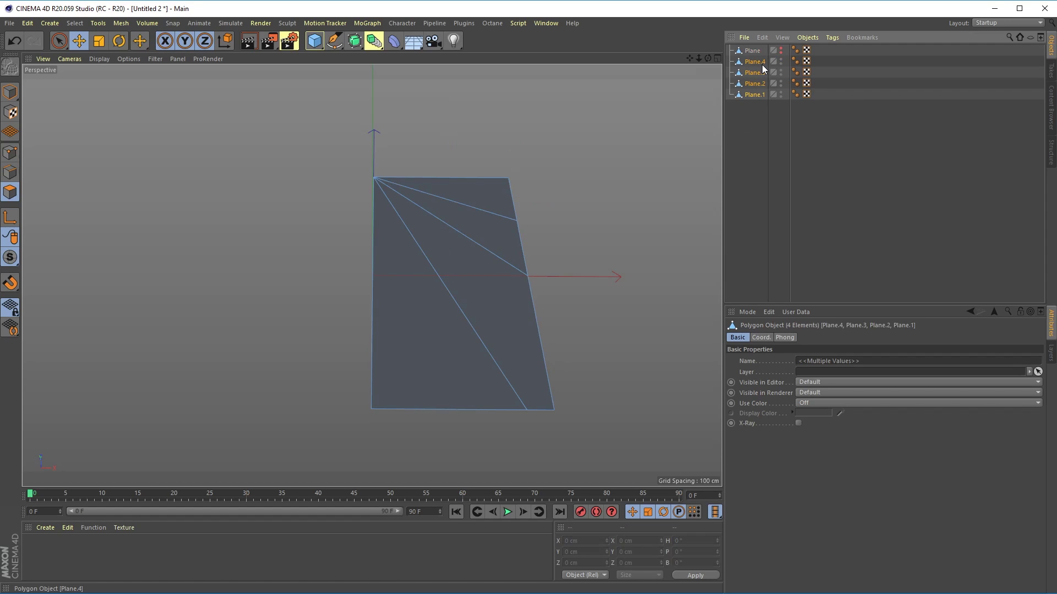
{"action": "key", "text": "alt+g"}
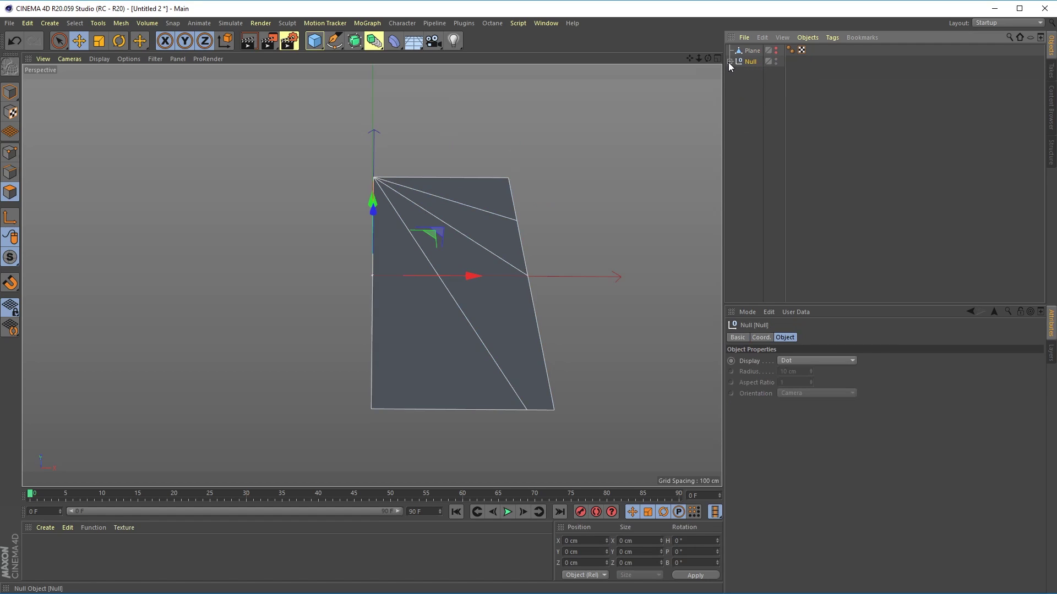
{"action": "left_click", "coordinate": [729, 62]}
{"action": "double_click", "coordinate": [752, 62]}
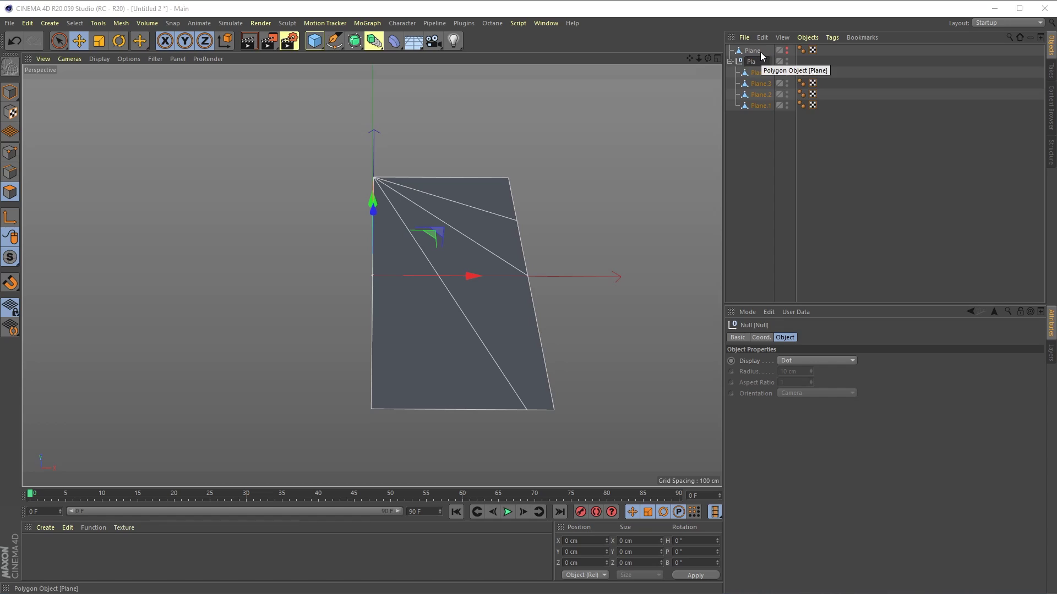
{"action": "type", "text": "PaperPlane"}
{"action": "key", "text": "Return"}
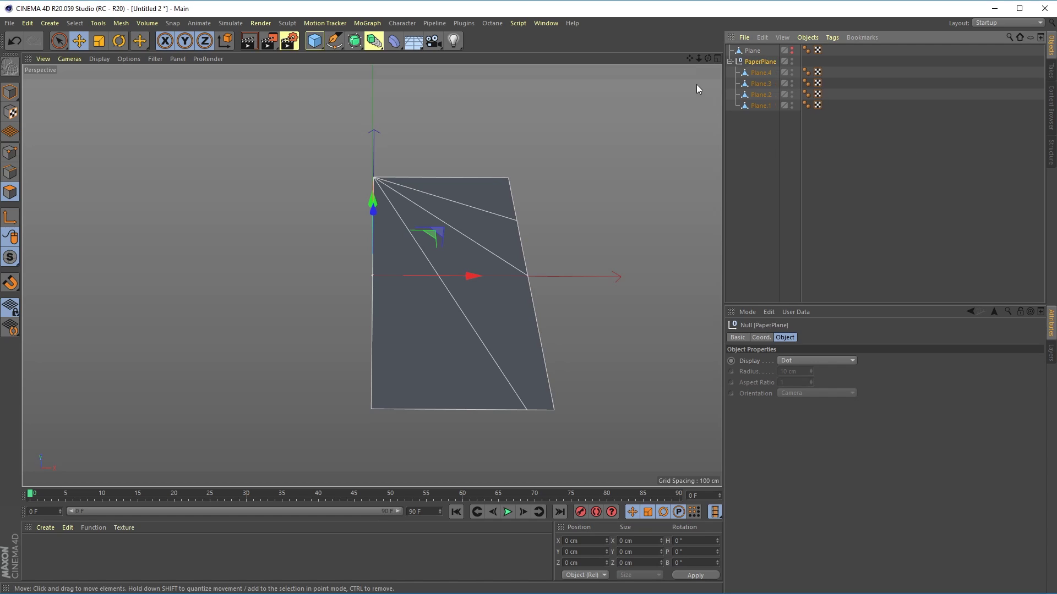
Step: Switch to Model mode and go through the split pieces, leaving Plane.1 selected
{"action": "left_click", "coordinate": [758, 74]}
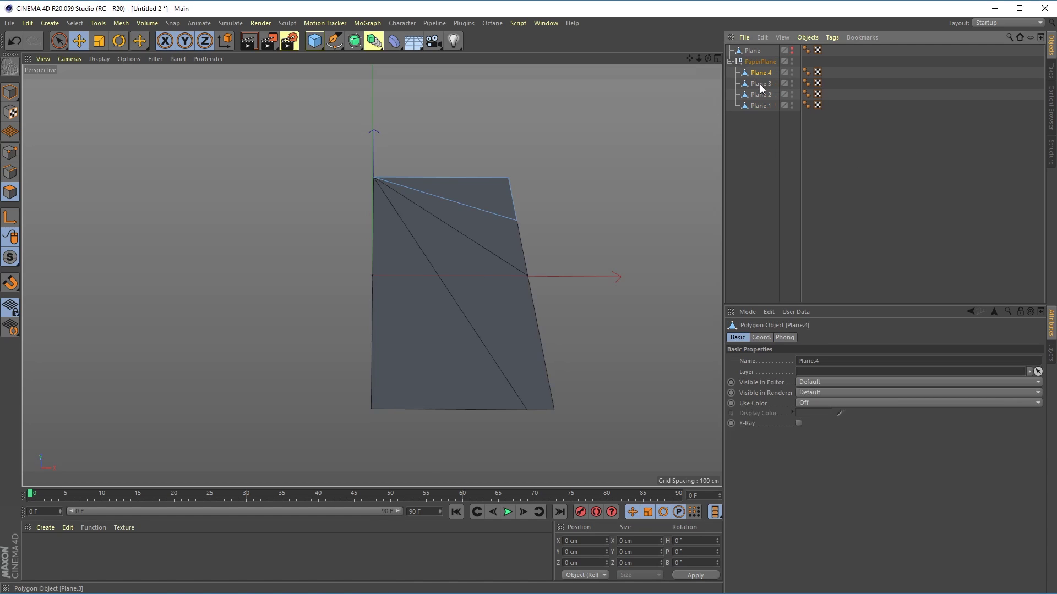
{"action": "left_click", "coordinate": [760, 86]}
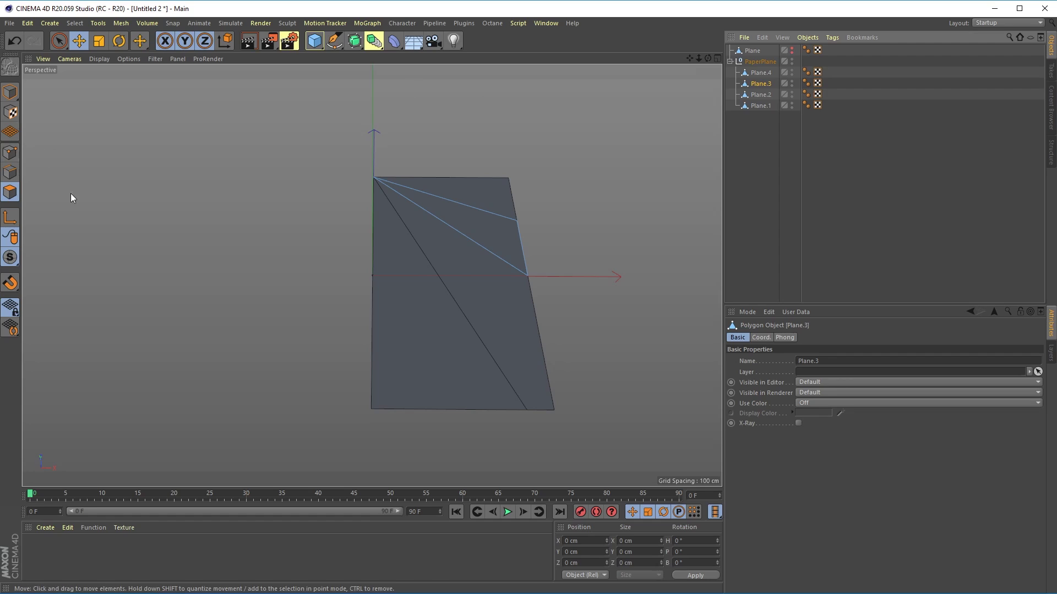
{"action": "left_click", "coordinate": [10, 92]}
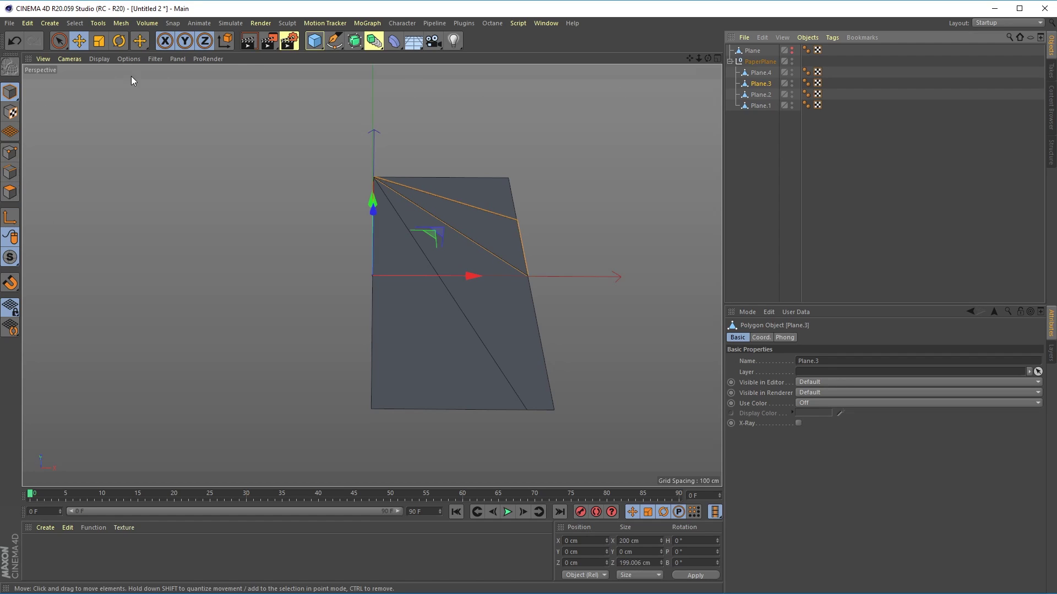
{"action": "left_click", "coordinate": [761, 94]}
{"action": "left_click", "coordinate": [761, 105]}
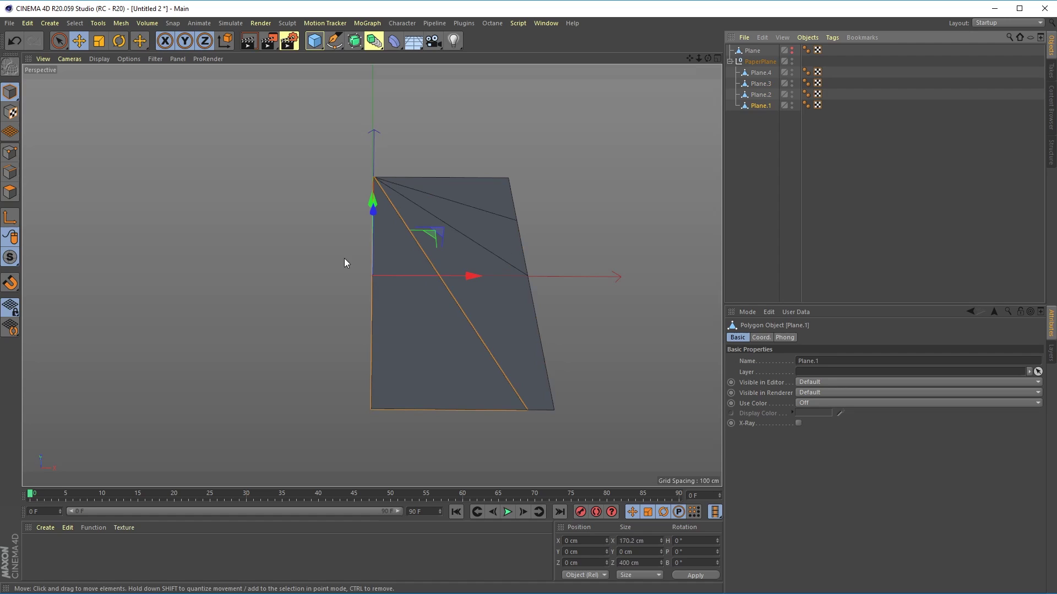
Step: Try rotating Plane.3 about its current axis in two directions and undo both rotations
{"action": "left_click", "coordinate": [760, 95]}
{"action": "left_click", "coordinate": [758, 85]}
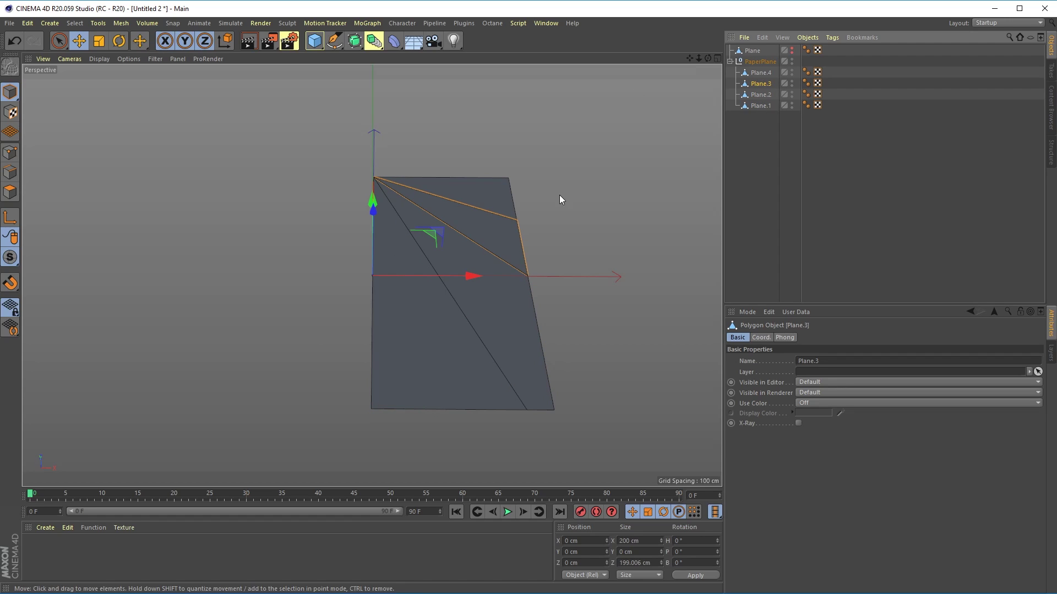
{"action": "key", "text": "r"}
{"action": "left_click_drag", "start_coordinate": [420, 244], "coordinate": [454, 247]}
{"action": "key", "text": "ctrl+z"}
{"action": "left_click_drag", "start_coordinate": [373, 242], "coordinate": [377, 271]}
{"action": "key", "text": "ctrl+z"}
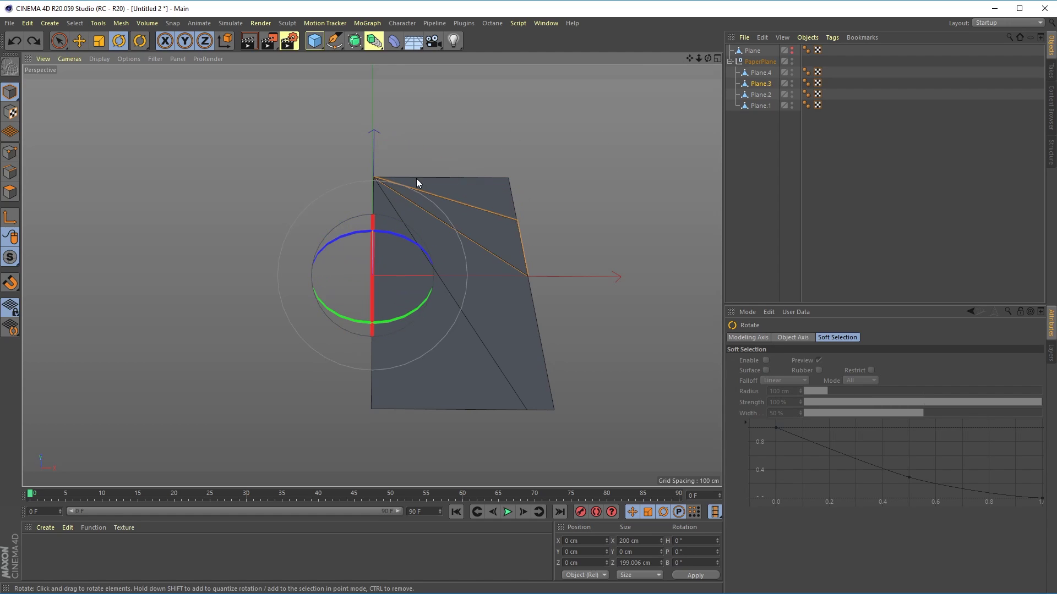
Step: In Edge mode, store the fold edge that Plane.4 shares with Plane.3 as an edge selection
{"action": "scroll", "coordinate": [472, 186], "scroll_direction": "up", "scroll_amount": 4}
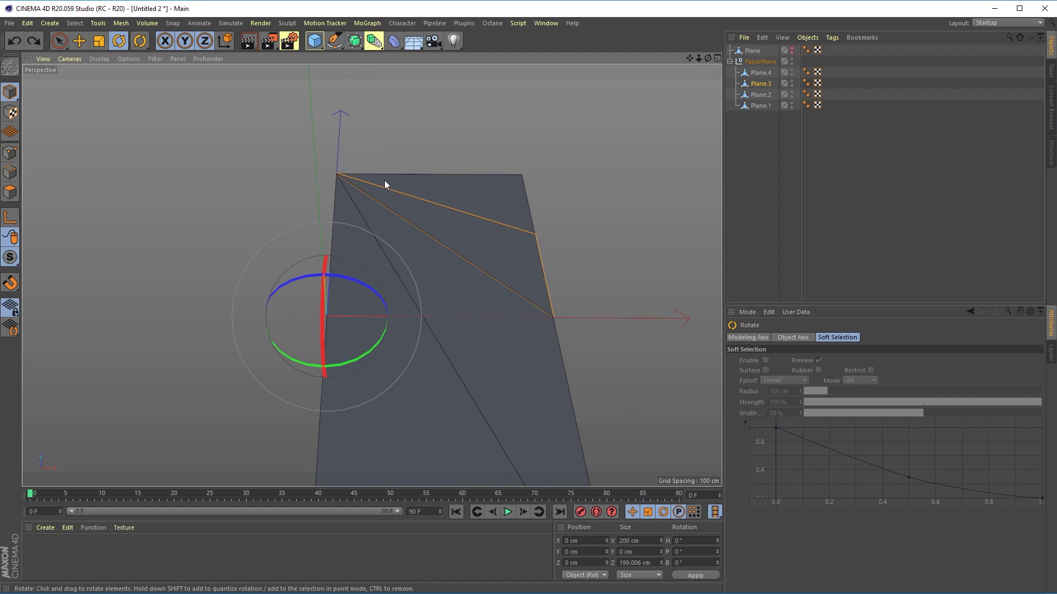
{"action": "left_click", "coordinate": [759, 72]}
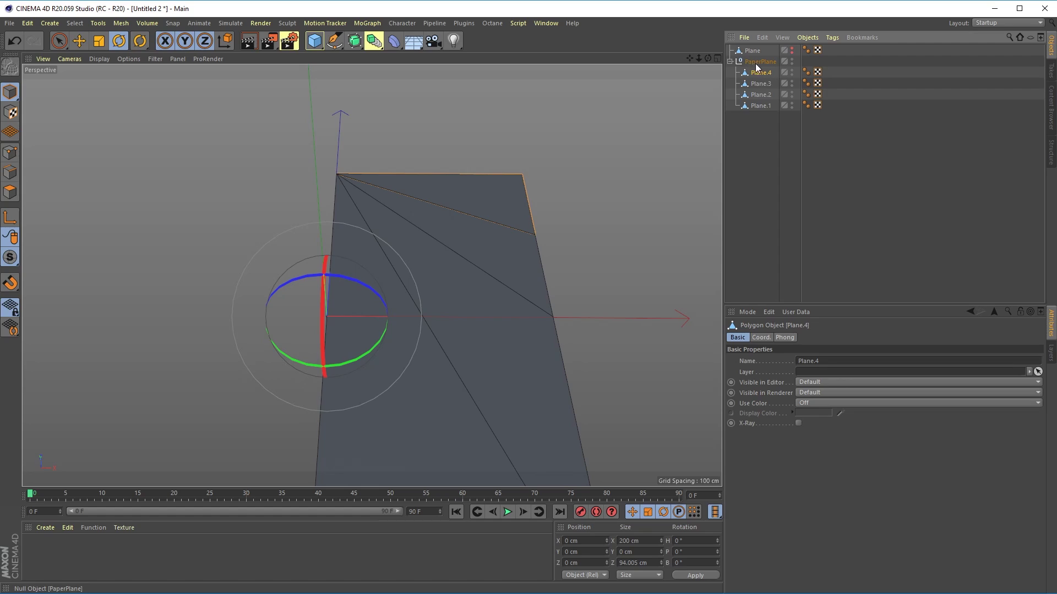
{"action": "left_click", "coordinate": [10, 172]}
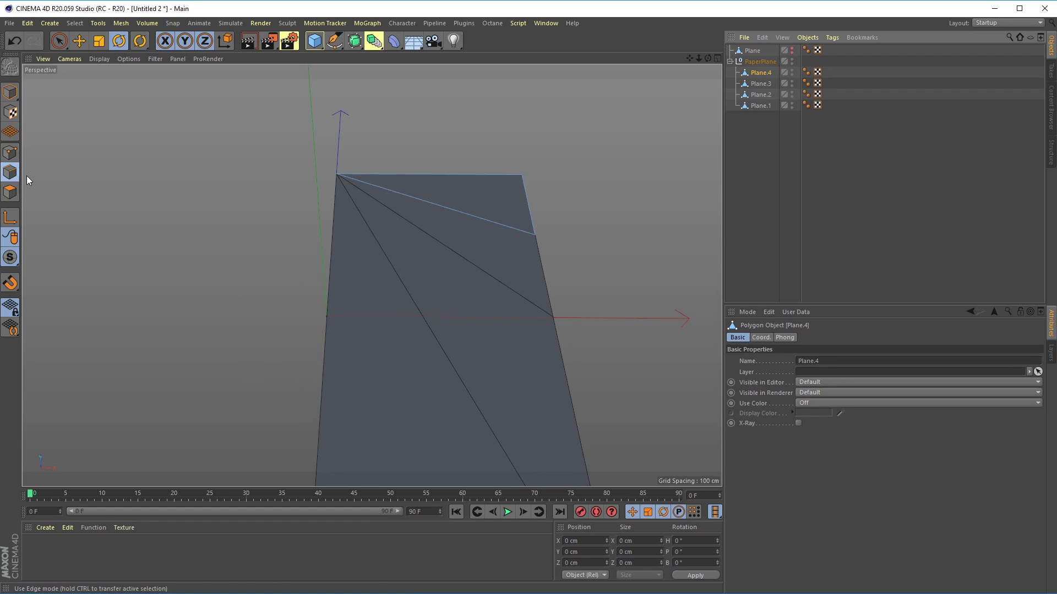
{"action": "left_click", "coordinate": [472, 223]}
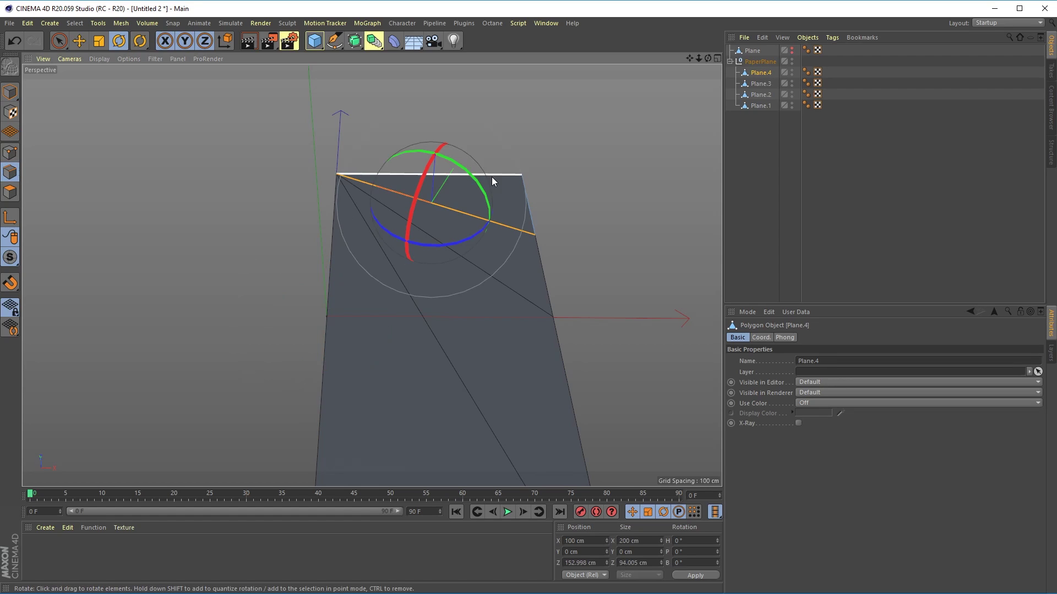
{"action": "left_click", "coordinate": [74, 22]}
{"action": "left_click", "coordinate": [97, 303]}
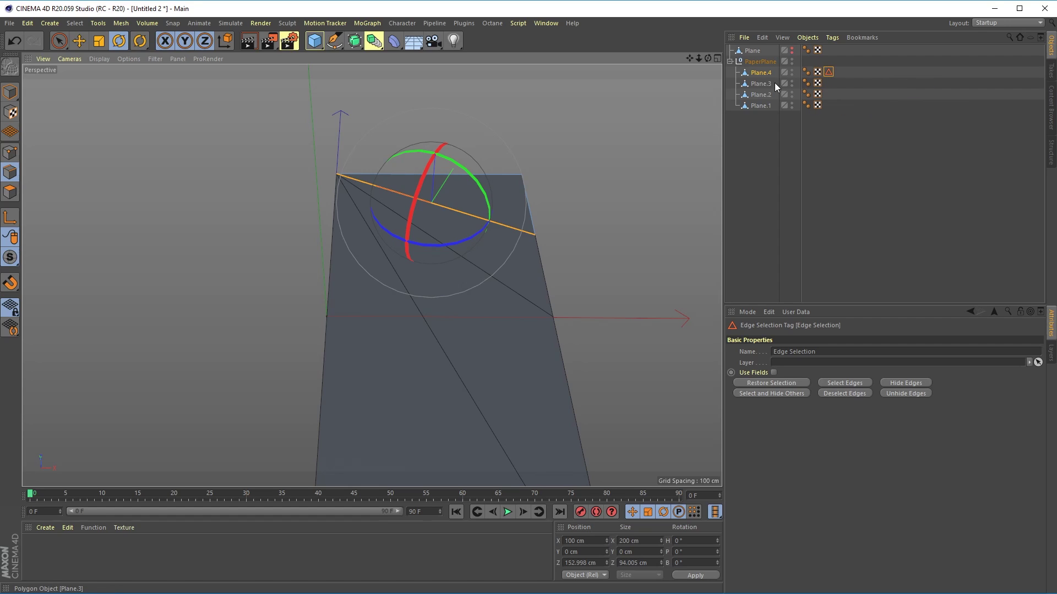
Step: Store the fold edge that Plane.3 shares with Plane.2 as an edge selection
{"action": "left_click", "coordinate": [759, 84]}
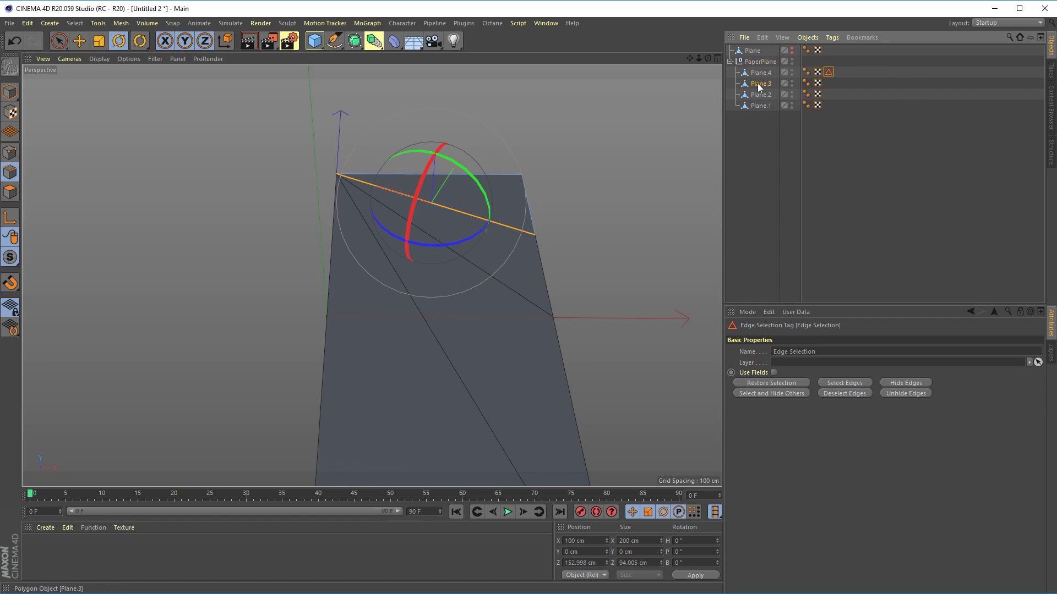
{"action": "left_click", "coordinate": [467, 263]}
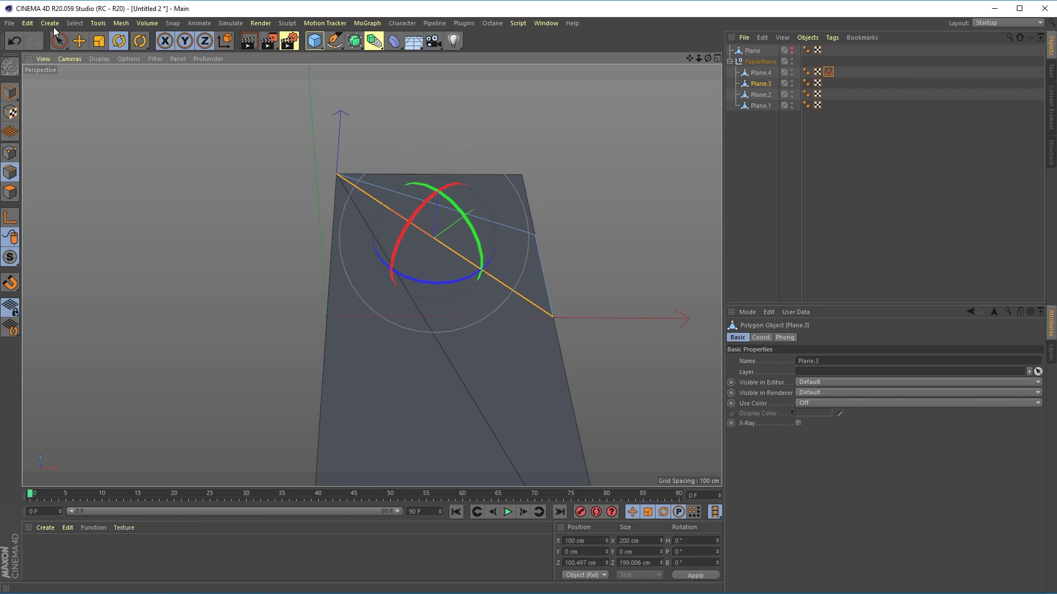
{"action": "left_click", "coordinate": [74, 23]}
{"action": "left_click", "coordinate": [99, 302]}
Step: Store the diagonal fold edge that Plane.2 shares with Plane.1 as an edge selection
{"action": "left_click", "coordinate": [757, 94]}
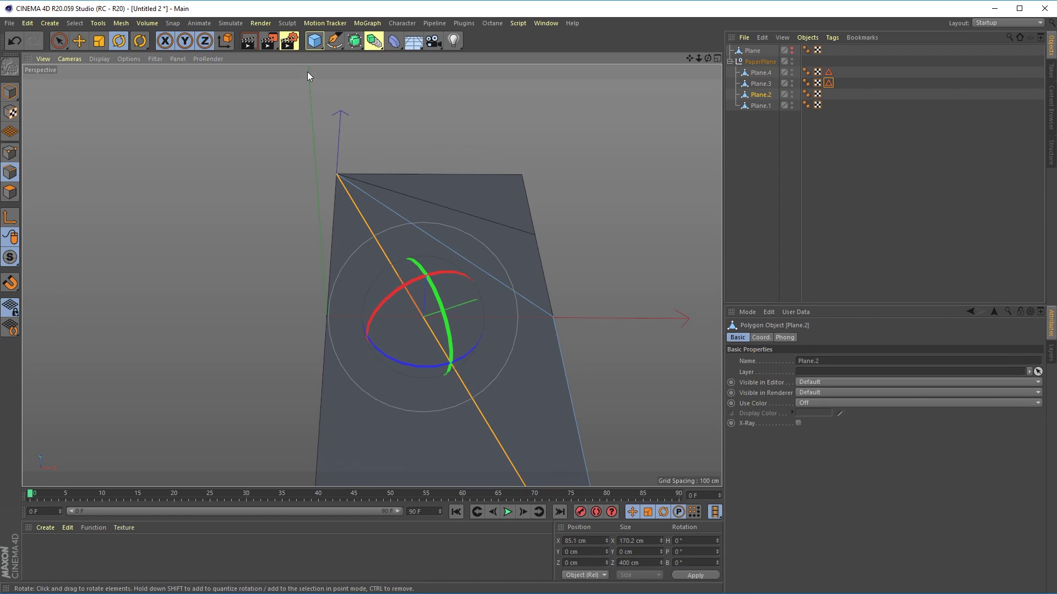
{"action": "left_click", "coordinate": [74, 23]}
{"action": "left_click", "coordinate": [120, 302]}
Step: Return to Model mode and deselect all objects
{"action": "left_click", "coordinate": [761, 106]}
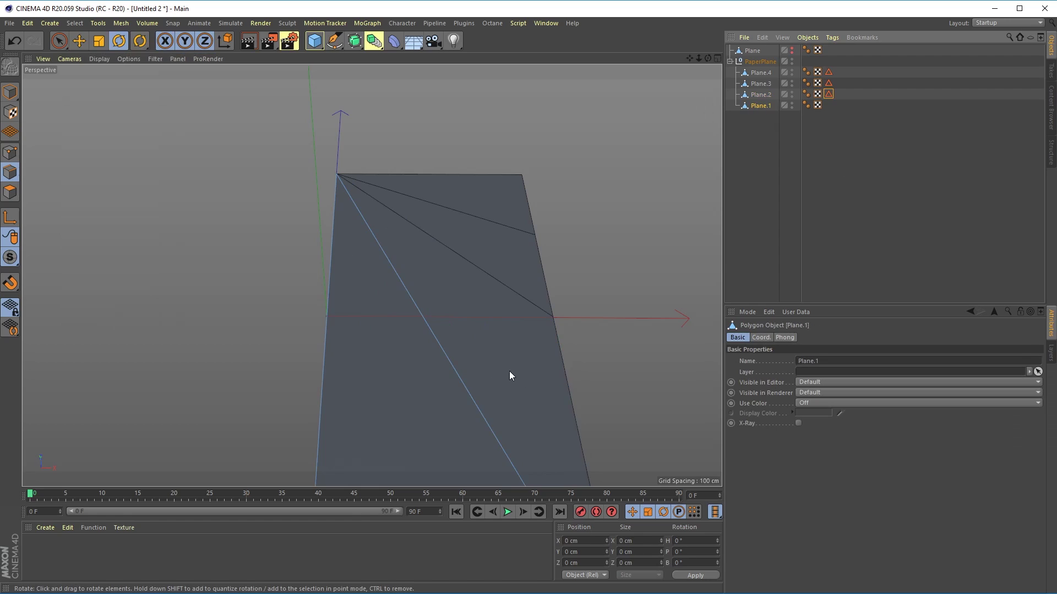
{"action": "scroll", "coordinate": [510, 371], "scroll_direction": "down", "scroll_amount": 3}
{"action": "left_click_drag", "start_coordinate": [689, 58], "coordinate": [672, 62]}
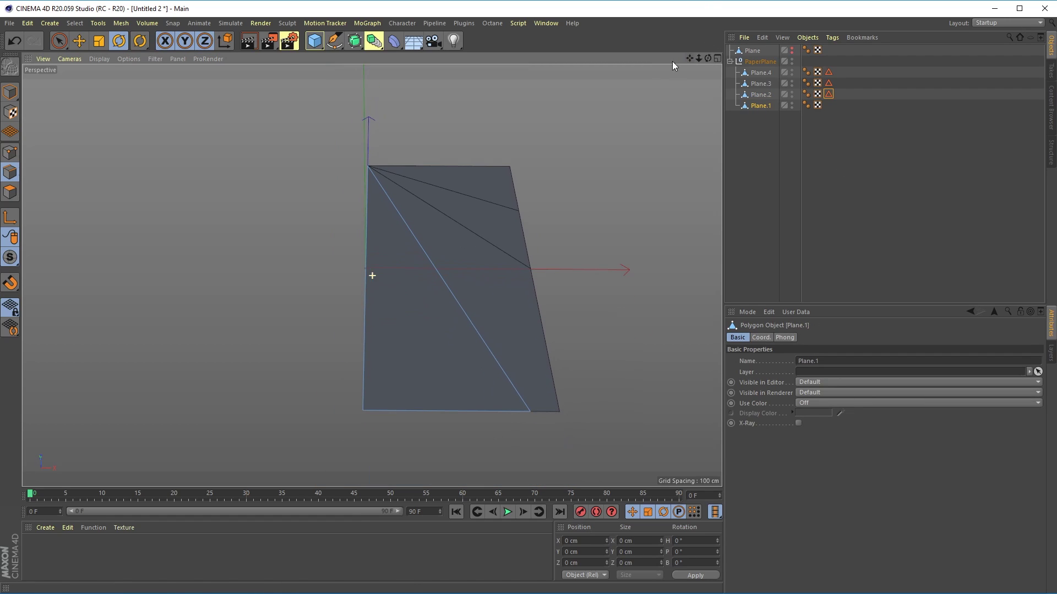
{"action": "left_click", "coordinate": [10, 92]}
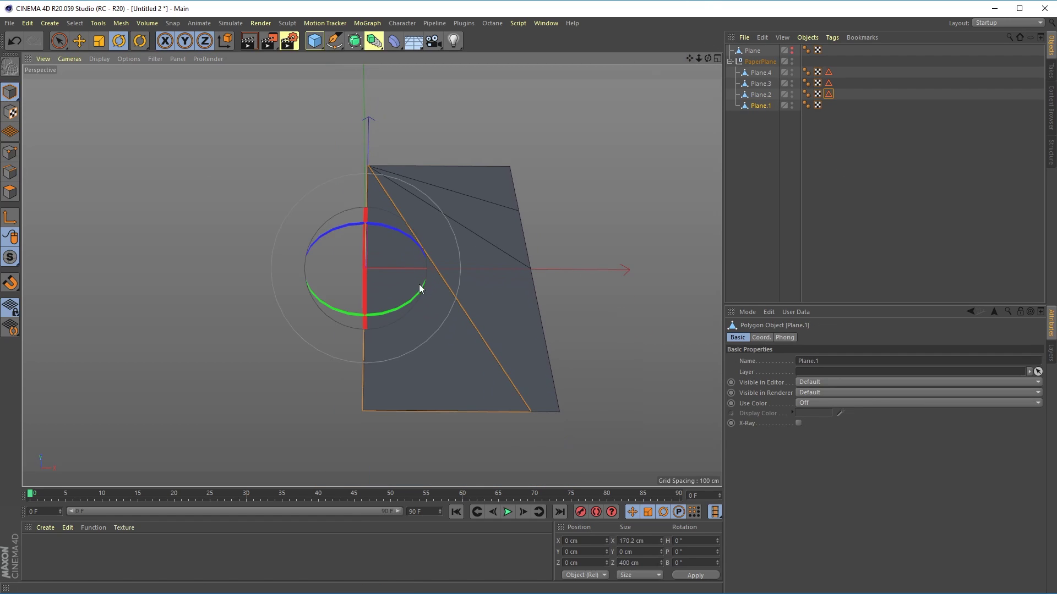
{"action": "left_click", "coordinate": [766, 177]}
{"action": "scroll", "coordinate": [418, 239], "scroll_direction": "up", "scroll_amount": 2}
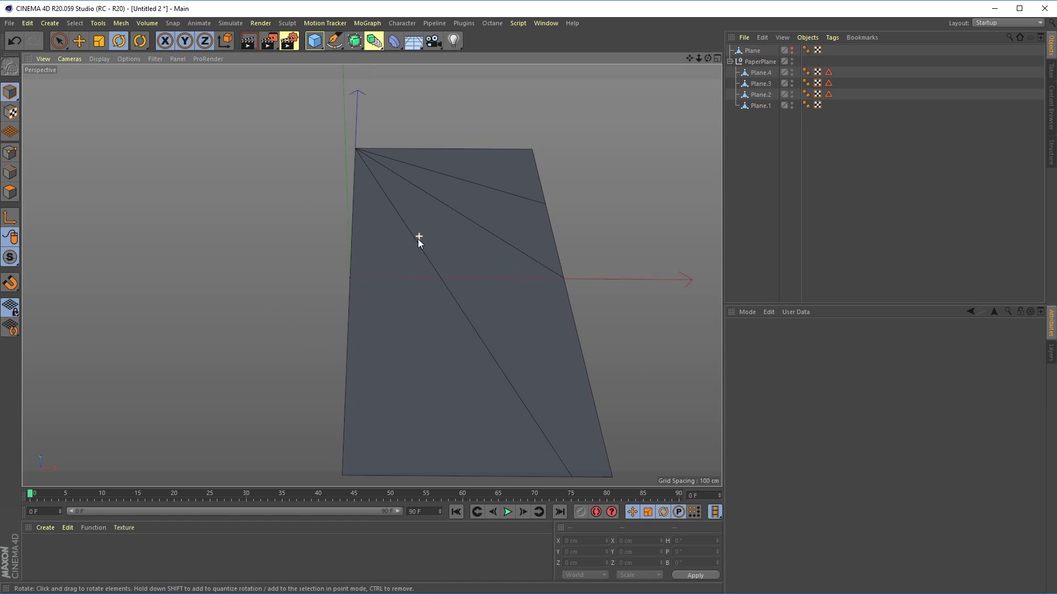
Step: Try rotating Plane.1 on its own and undo the rotation
{"action": "left_click", "coordinate": [761, 105]}
{"action": "left_click_drag", "start_coordinate": [325, 236], "coordinate": [315, 268]}
{"action": "key", "text": "ctrl+z"}
{"action": "key", "text": "ctrl+z"}
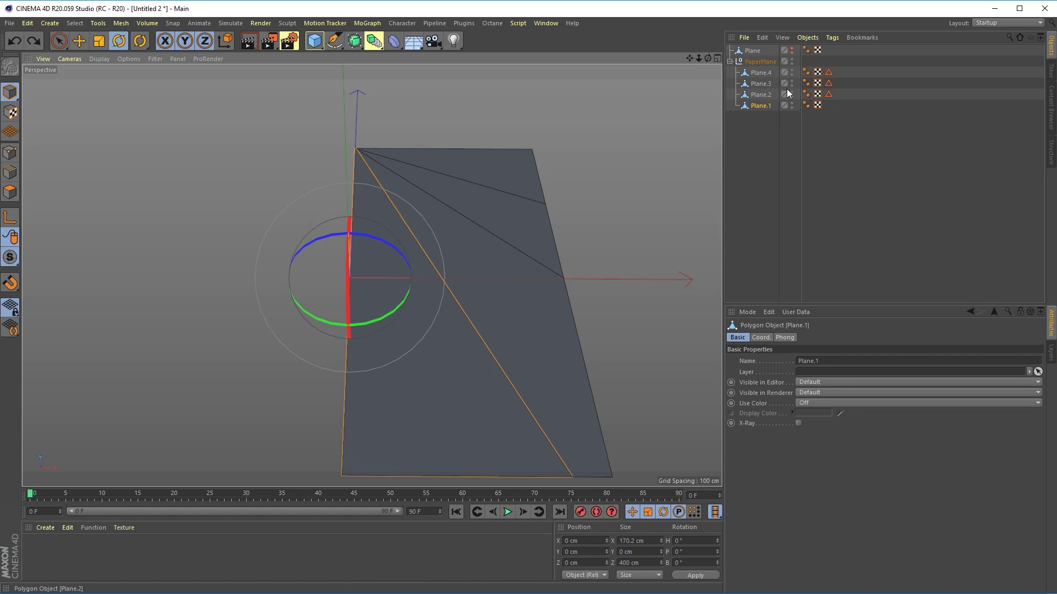
Step: Nest the pieces in a chain, with Plane.2 under Plane.1, Plane.3 under Plane.2 and Plane.4 under Plane.3
{"action": "left_click", "coordinate": [762, 106]}
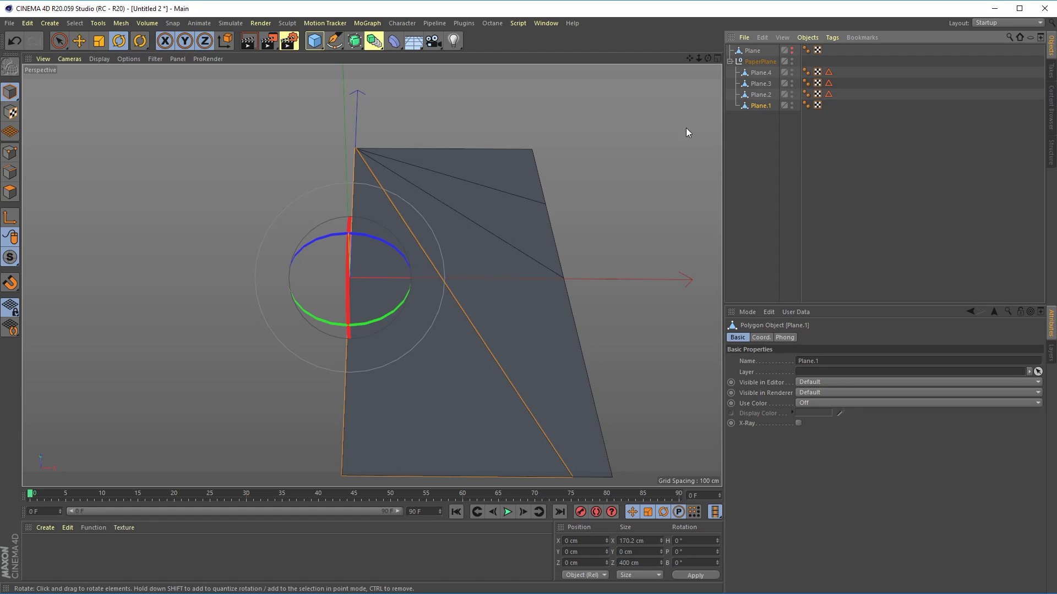
{"action": "left_click", "coordinate": [760, 95]}
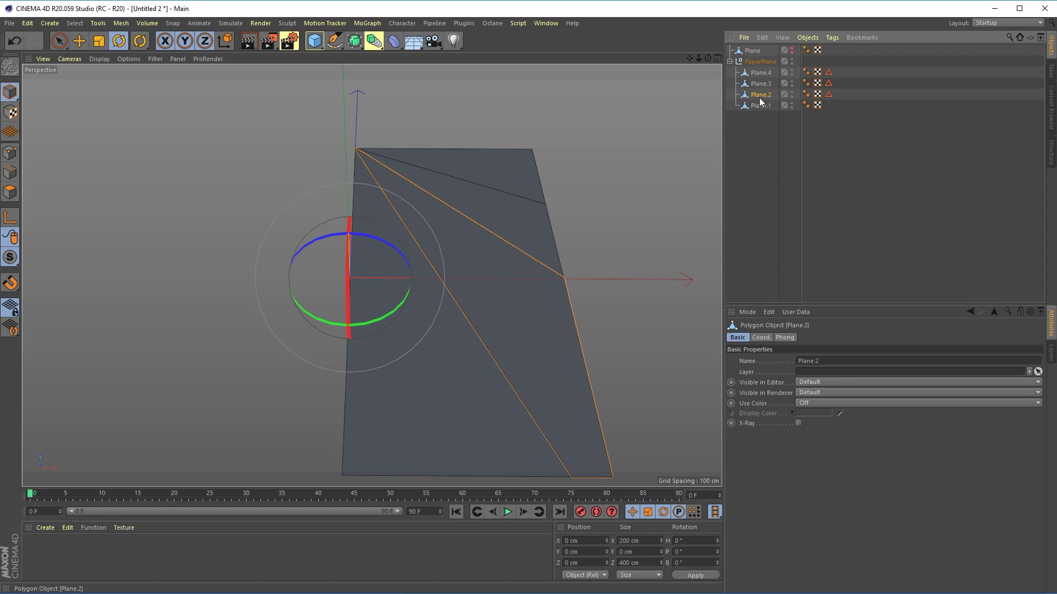
{"action": "left_click_drag", "start_coordinate": [763, 96], "coordinate": [771, 106]}
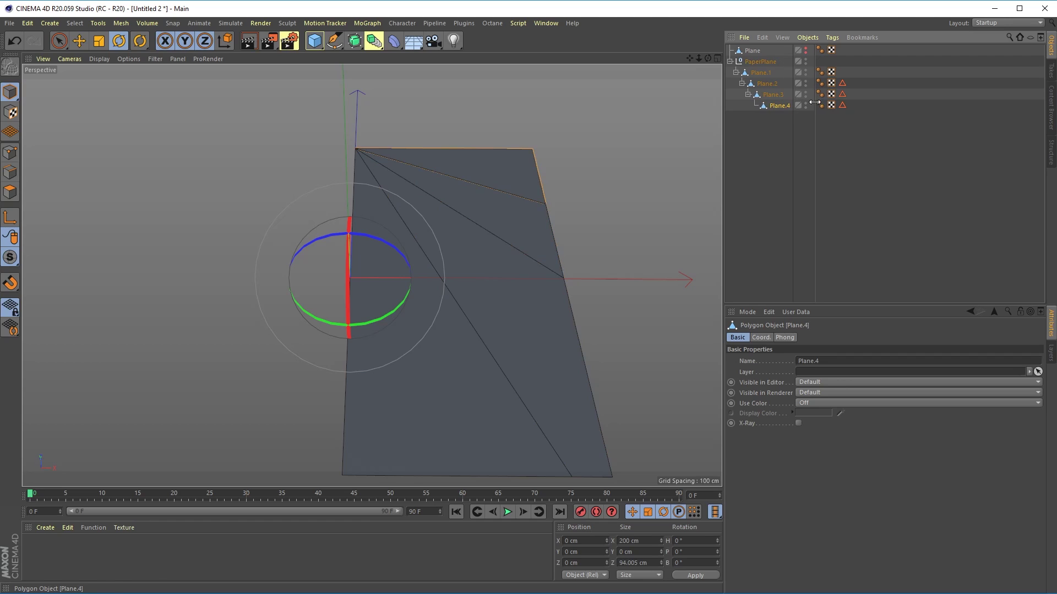
Step: Test the hierarchy by rotating Plane.1 to a bank of about -57° and Plane.2 slightly, and undo both rotations
{"action": "left_click", "coordinate": [761, 73]}
{"action": "left_click_drag", "start_coordinate": [345, 229], "coordinate": [250, 247]}
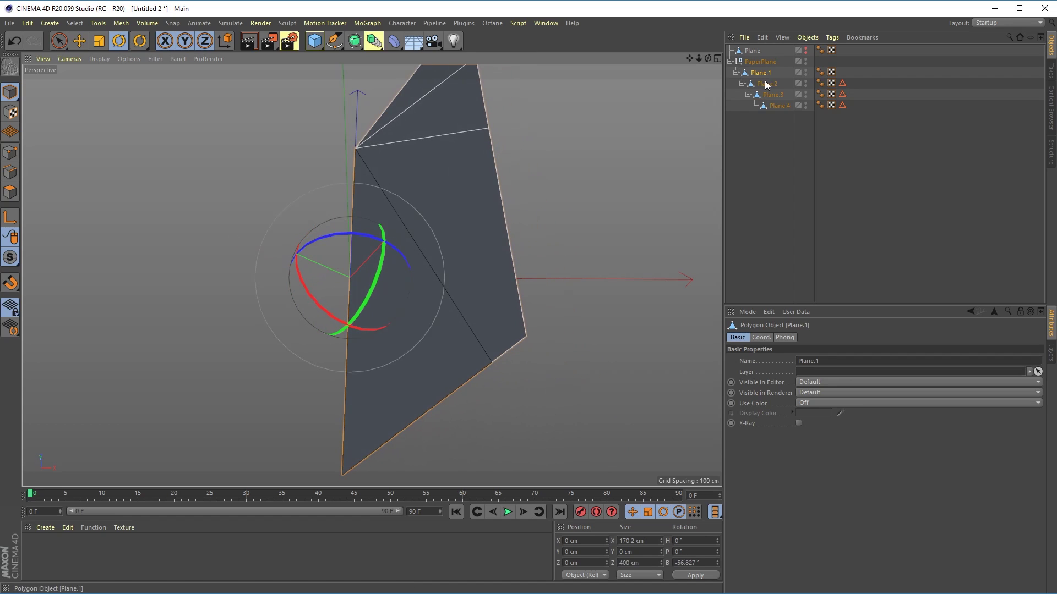
{"action": "left_click", "coordinate": [766, 83]}
{"action": "mouse_move", "coordinate": [362, 235]}
{"action": "left_mouse_down"}
{"action": "mouse_move", "coordinate": [337, 242]}
{"action": "mouse_move", "coordinate": [368, 239]}
{"action": "left_mouse_up"}
{"action": "key", "text": "ctrl+z"}
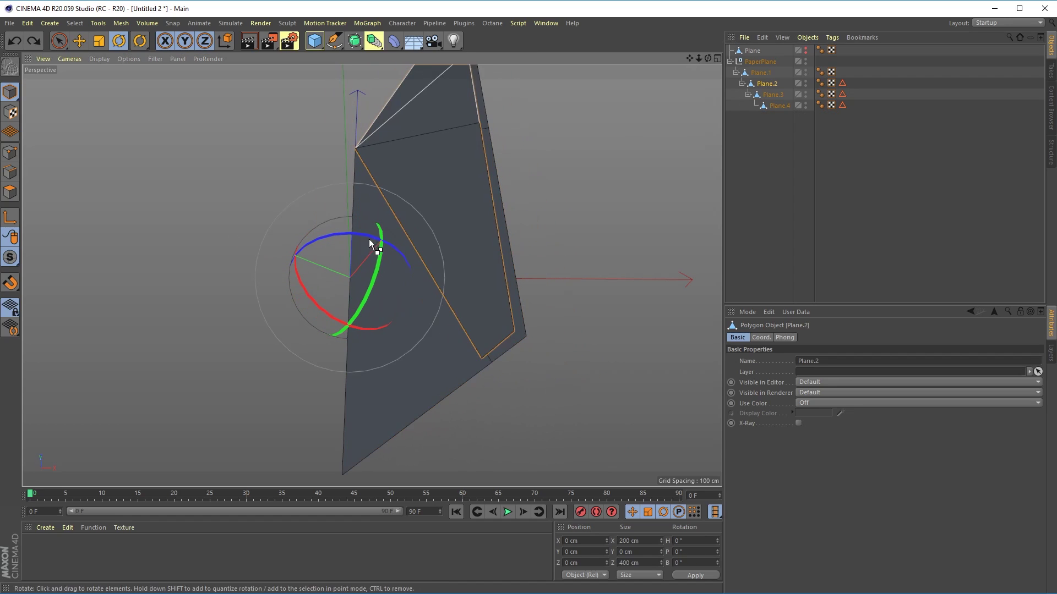
{"action": "key", "text": "ctrl+z"}
Step: Find and open the Axis Center tool and dock its window in the attributes area
{"action": "left_click", "coordinate": [767, 84]}
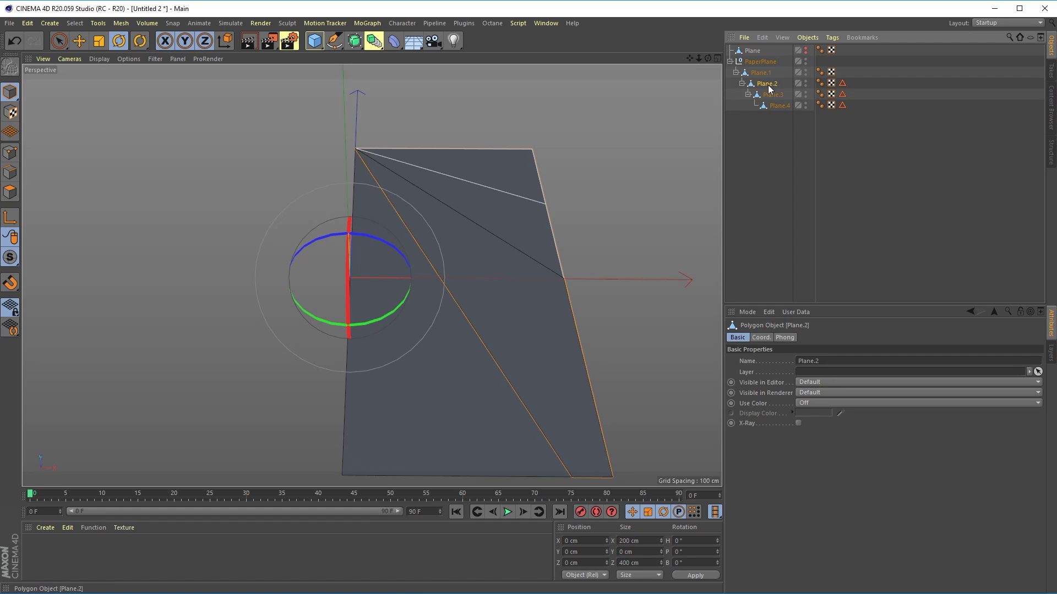
{"action": "left_click", "coordinate": [778, 105]}
{"action": "key", "text": "shift+c"}
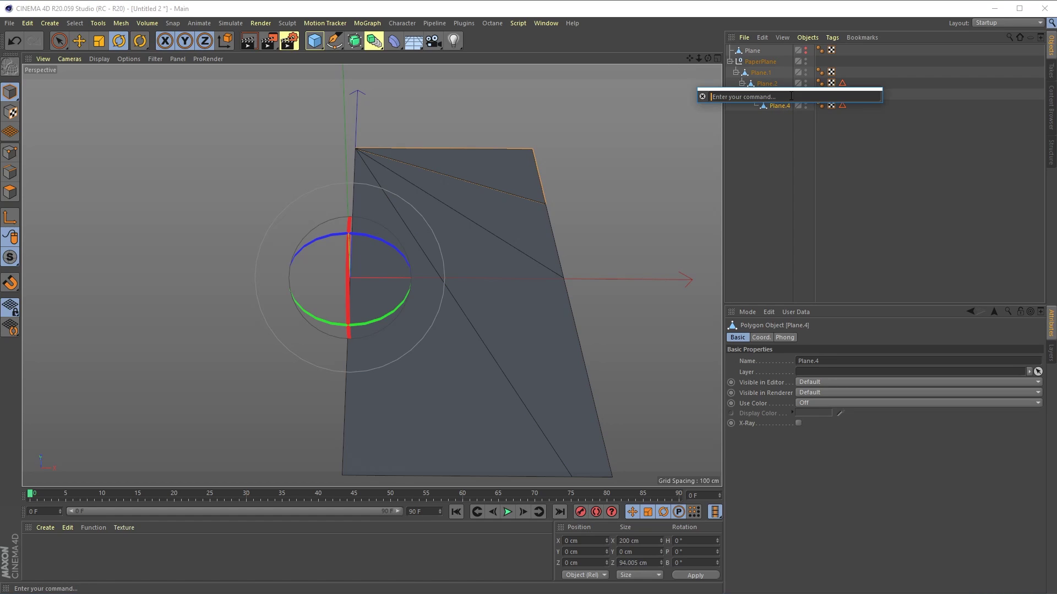
{"action": "type", "text": "axis"}
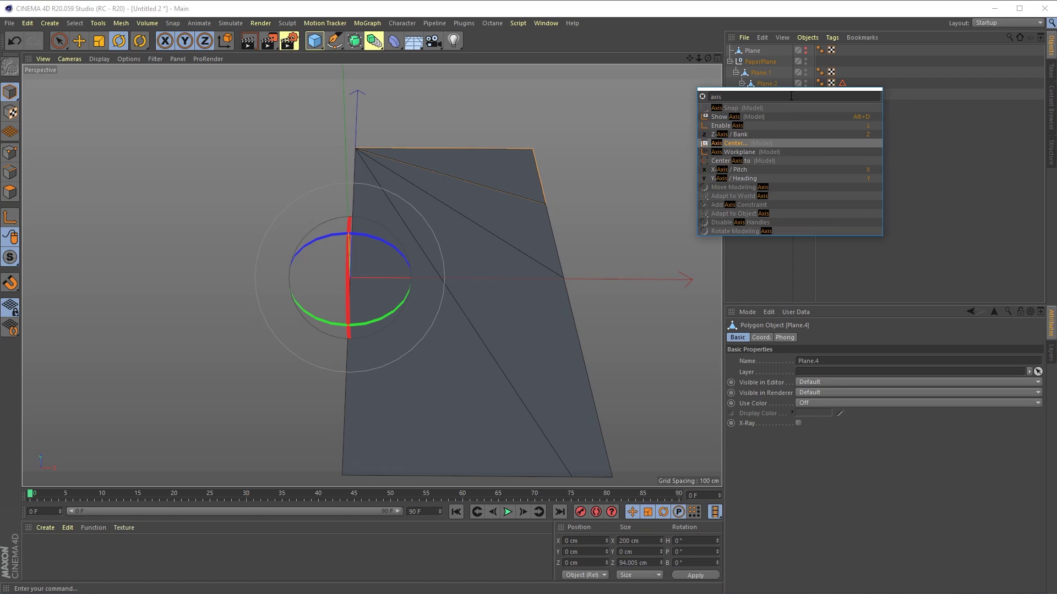
{"action": "left_click", "coordinate": [744, 143]}
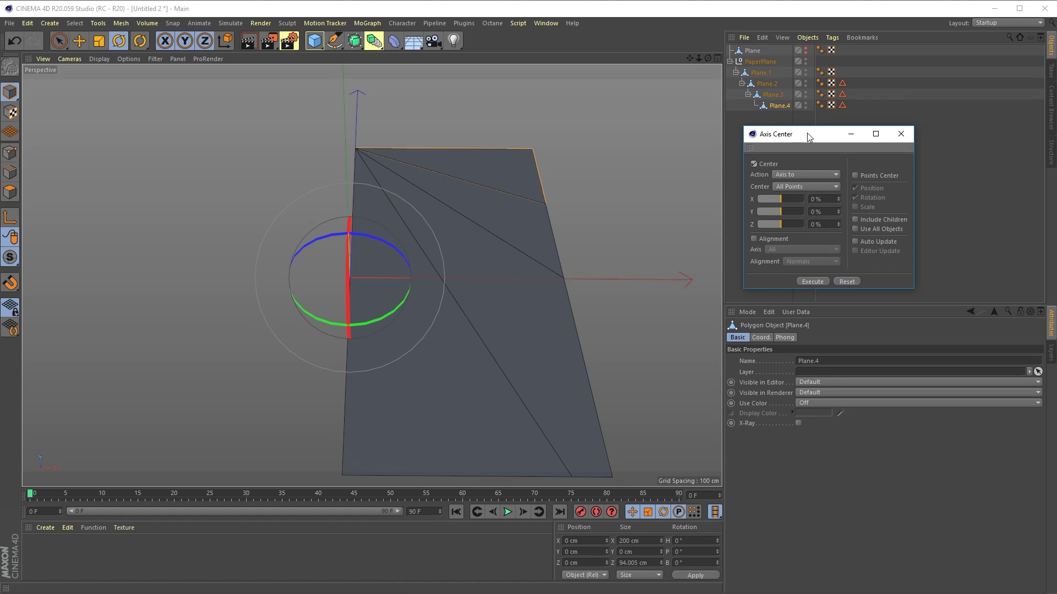
{"action": "left_click_drag", "start_coordinate": [810, 137], "coordinate": [656, 145]}
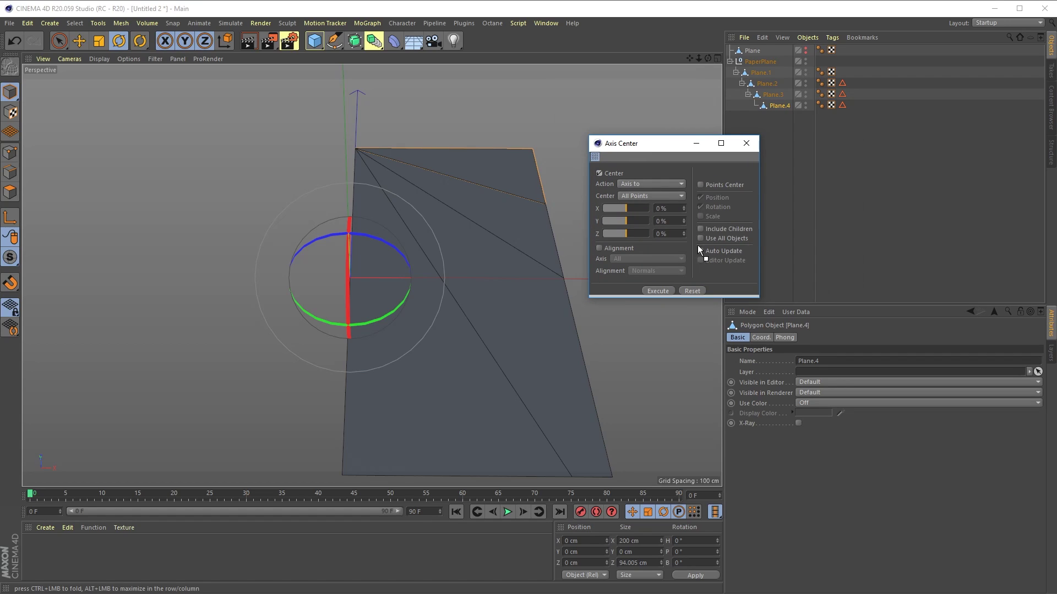
{"action": "left_click_drag", "start_coordinate": [732, 313], "coordinate": [731, 313]}
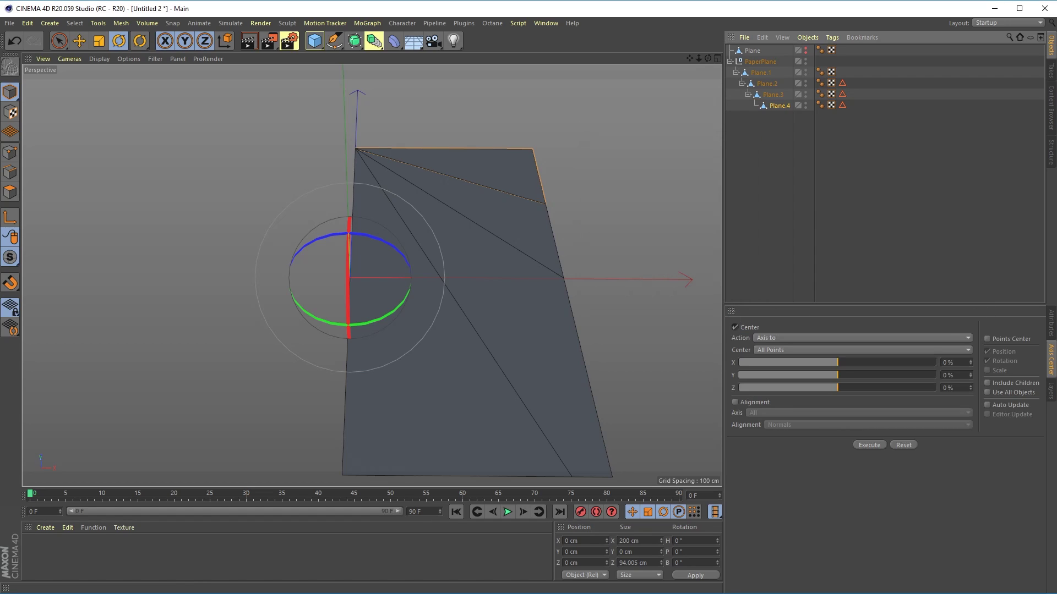
Step: Enable Alignment in Axis Center for Plane.2 and, in Edge mode, select its diagonal fold edge shared with Plane.1
{"action": "left_click", "coordinate": [766, 84]}
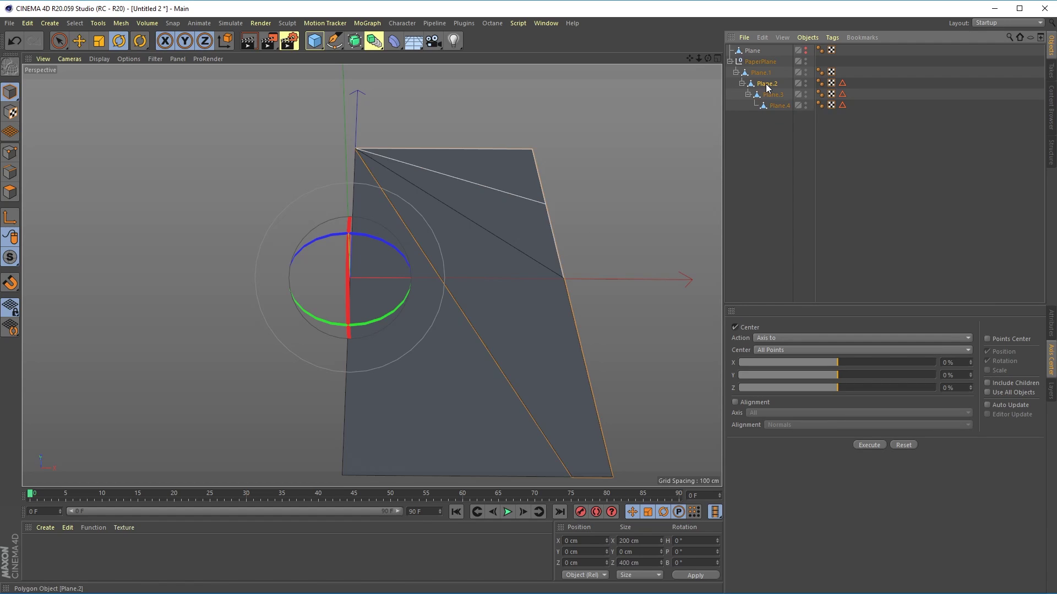
{"action": "left_click", "coordinate": [843, 82]}
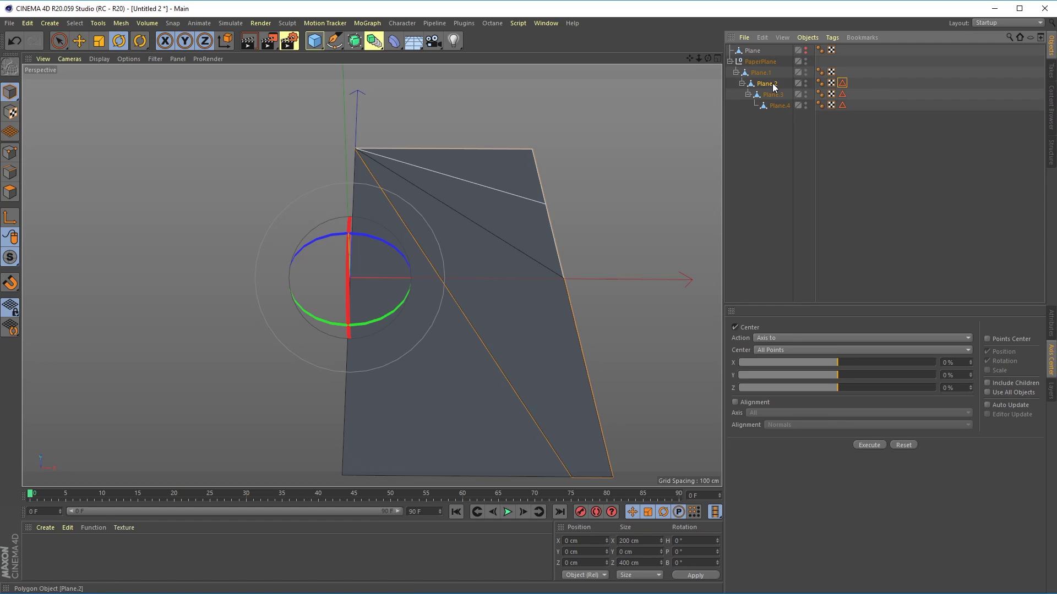
{"action": "left_click", "coordinate": [735, 402]}
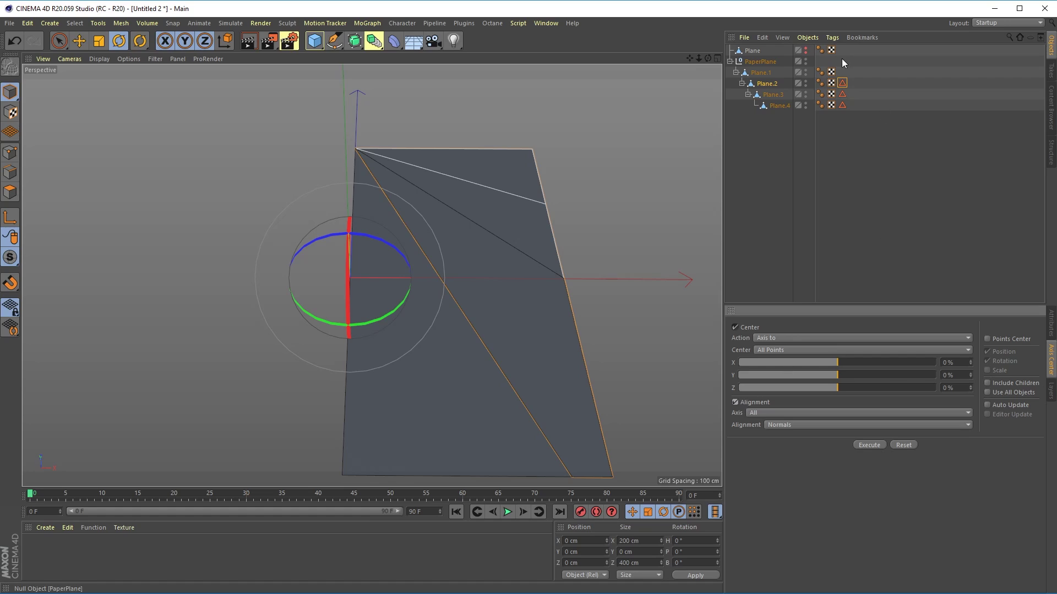
{"action": "left_click", "coordinate": [79, 41]}
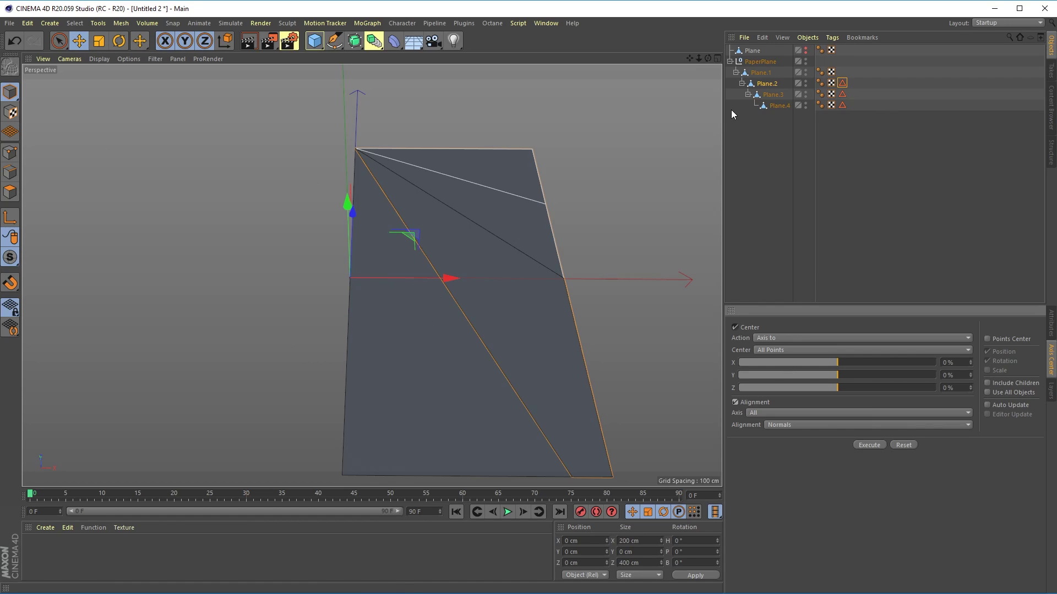
{"action": "left_click", "coordinate": [10, 173]}
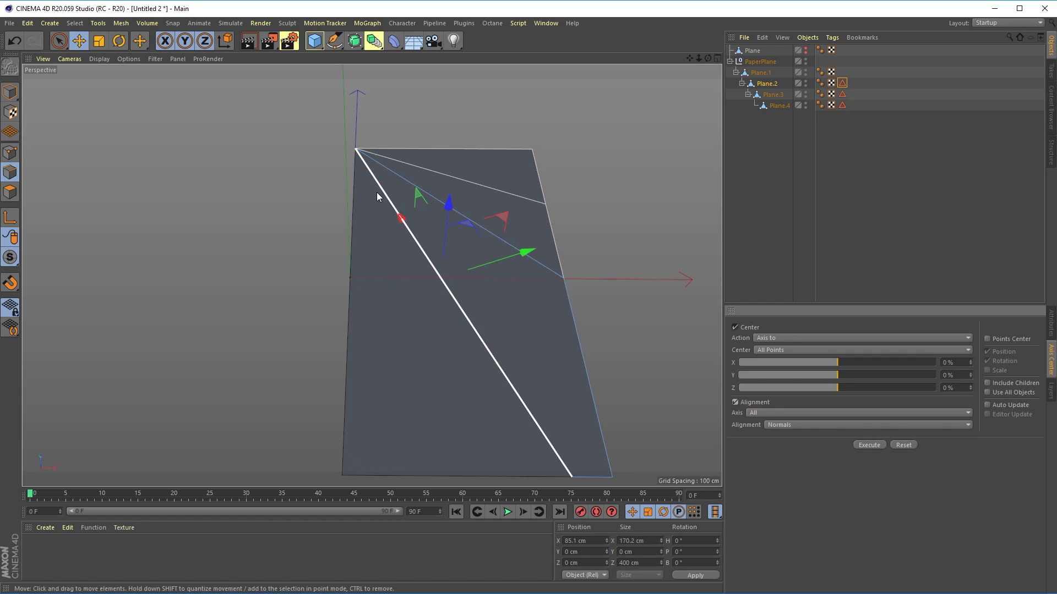
{"action": "left_click", "coordinate": [401, 225]}
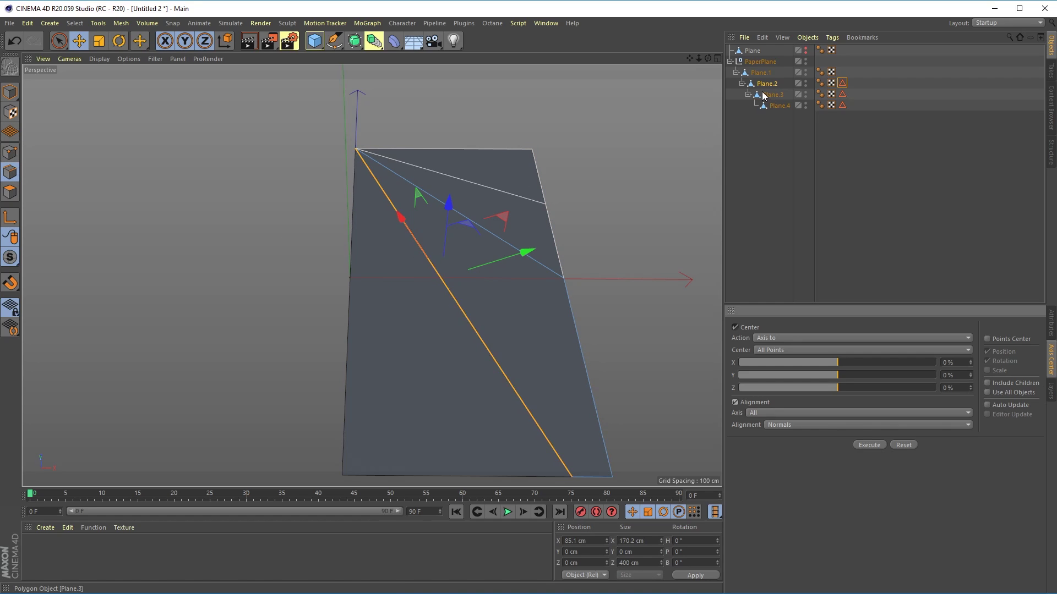
Step: Set the Axis Center alignment axis to X and the alignment to Selected Edge
{"action": "left_click", "coordinate": [755, 415]}
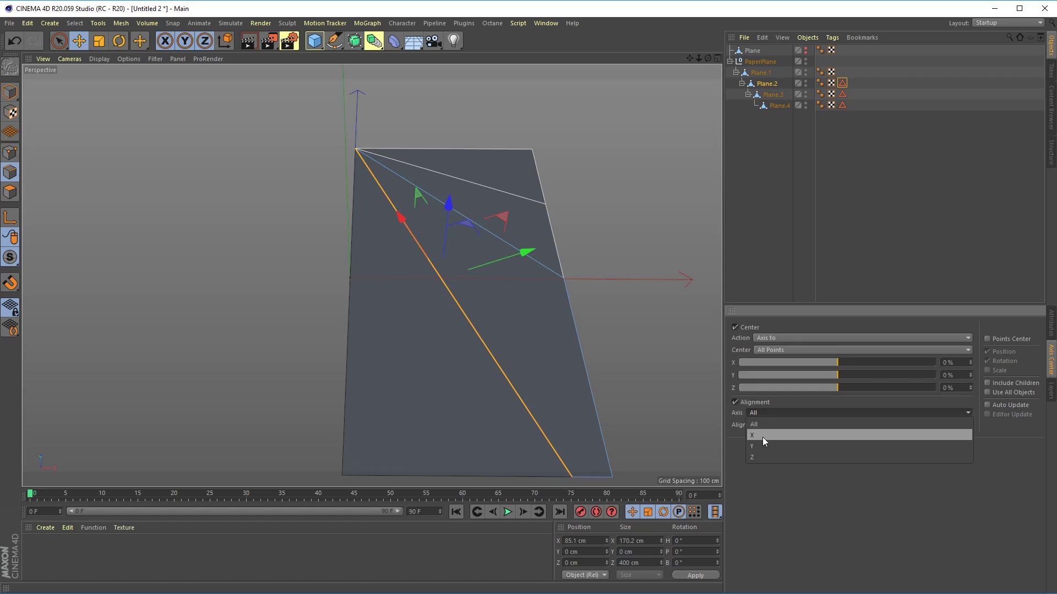
{"action": "left_click", "coordinate": [762, 437]}
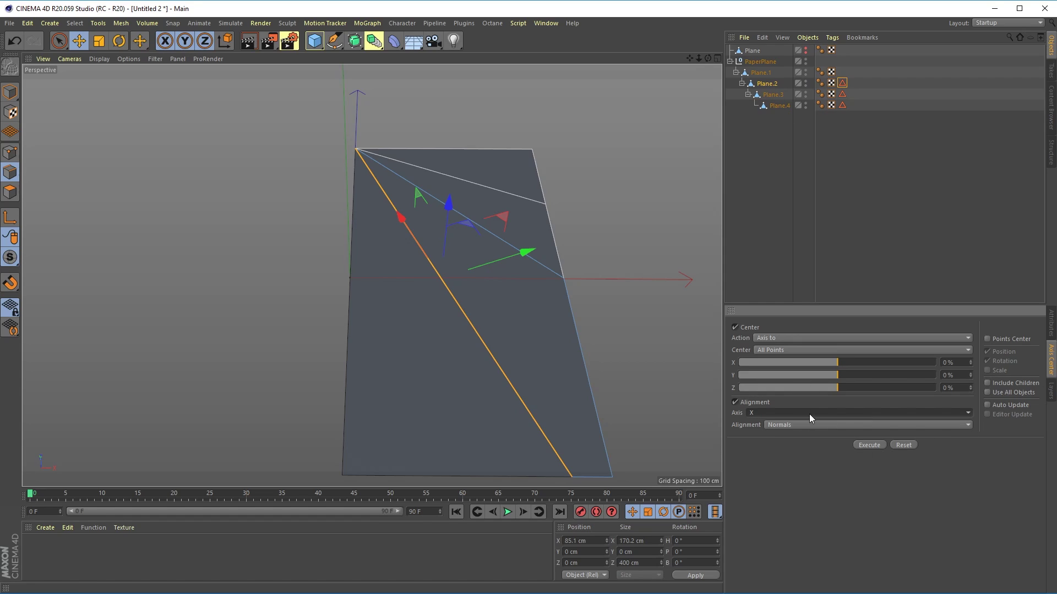
{"action": "left_click", "coordinate": [779, 427]}
{"action": "left_click", "coordinate": [801, 446]}
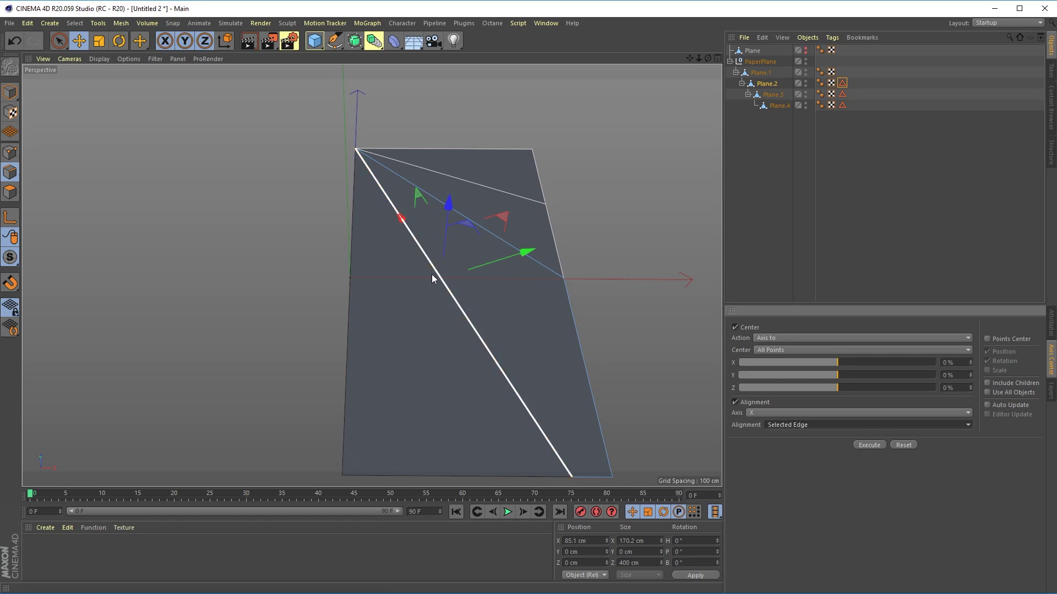
Step: Align Plane.2's axis to its selected fold edge with Axis Center, and execute again in Model mode with Z at -100%
{"action": "left_click", "coordinate": [868, 445]}
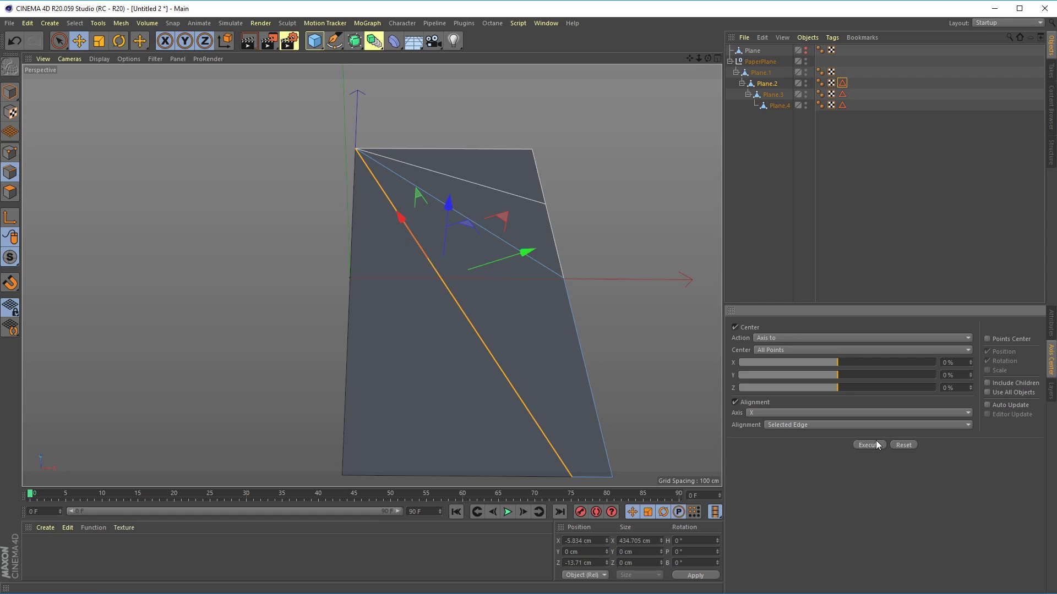
{"action": "left_click", "coordinate": [9, 93]}
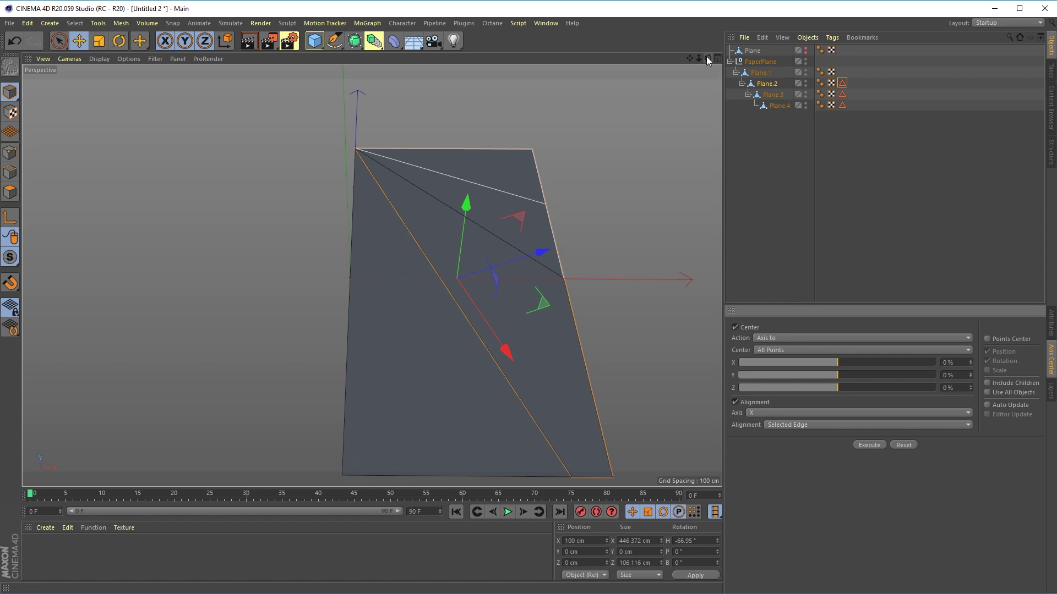
{"action": "left_click_drag", "start_coordinate": [707, 59], "coordinate": [463, 285]}
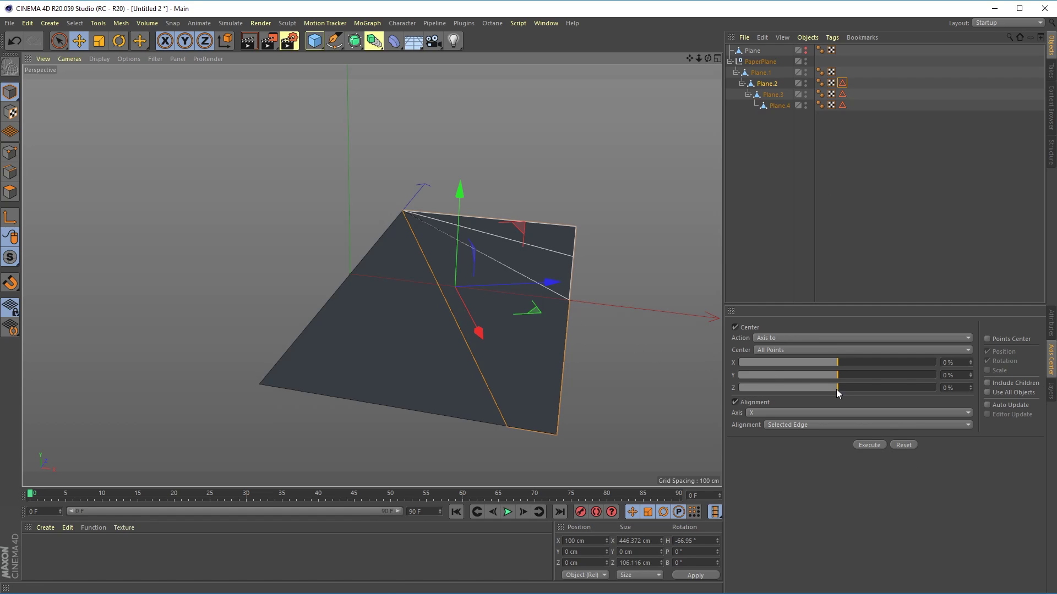
{"action": "left_click_drag", "start_coordinate": [840, 386], "coordinate": [702, 379]}
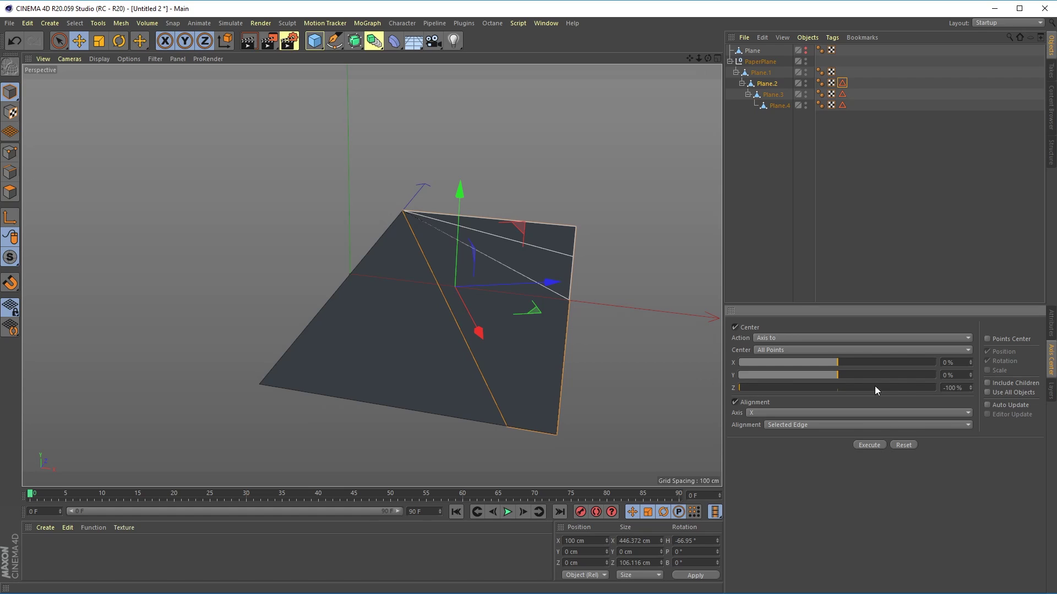
{"action": "left_click", "coordinate": [868, 445]}
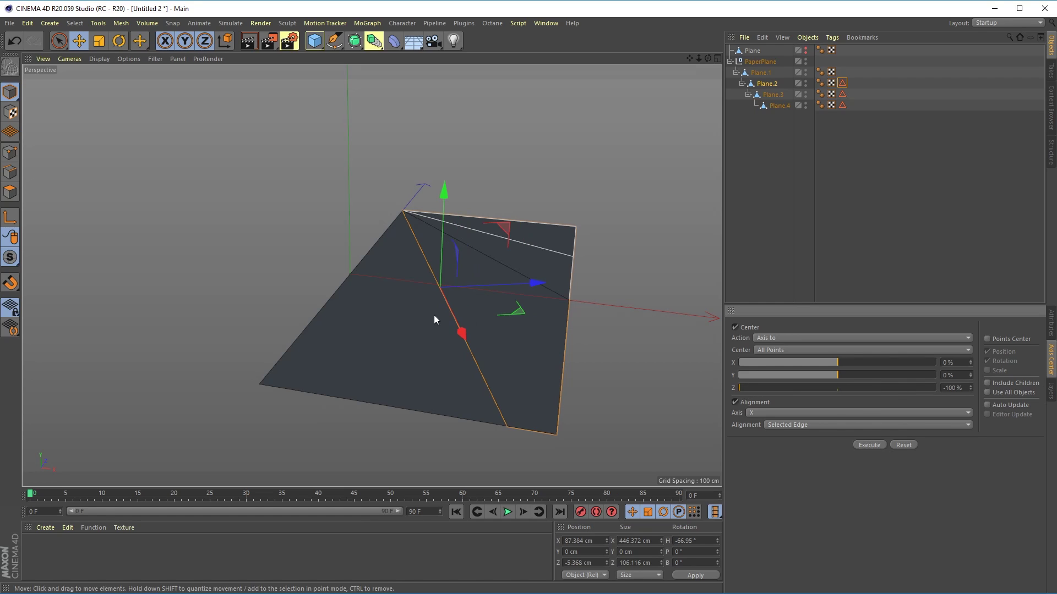
Step: Test the fold of Plane.2 by rotating it about its aligned edge, and undo the rotation
{"action": "left_click", "coordinate": [118, 40]}
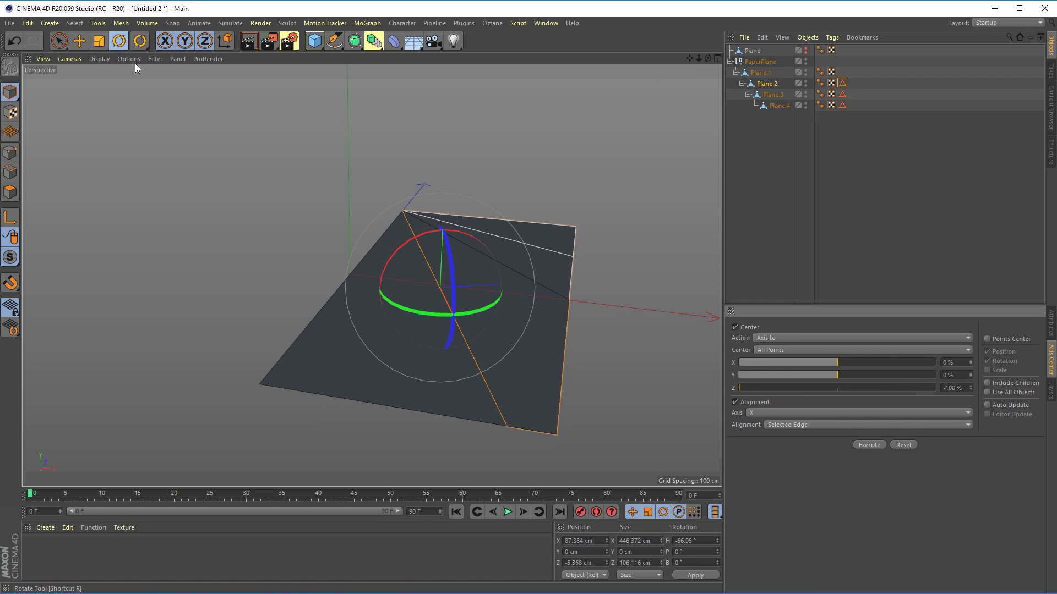
{"action": "left_click_drag", "start_coordinate": [404, 243], "coordinate": [464, 258]}
{"action": "key", "text": "ctrl+z"}
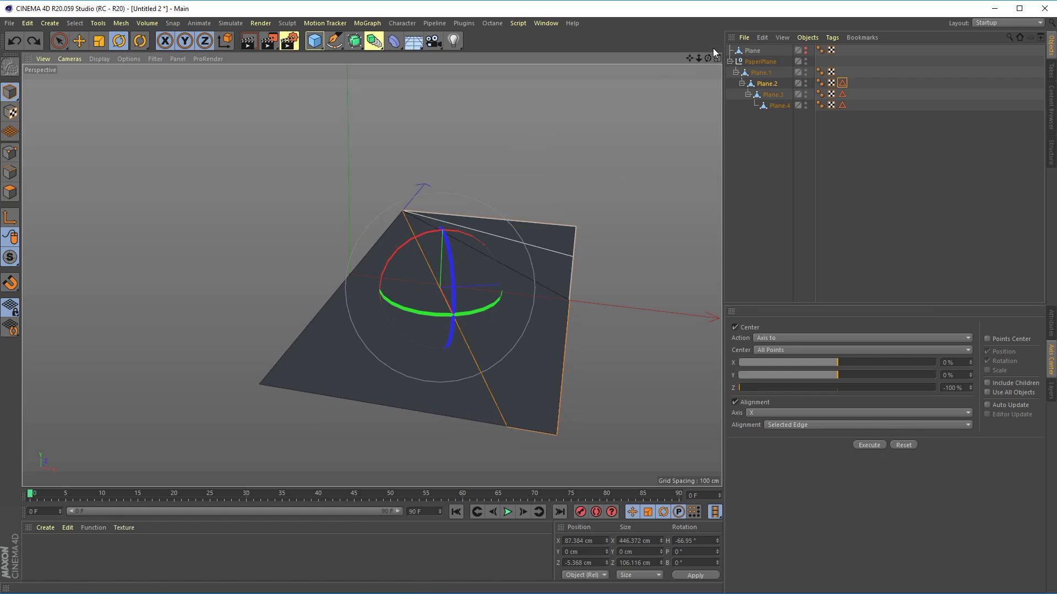
Step: Restore Plane.3's stored fold edge selection, align its axis to that edge with Axis Center, and return to Model mode
{"action": "left_click", "coordinate": [772, 94]}
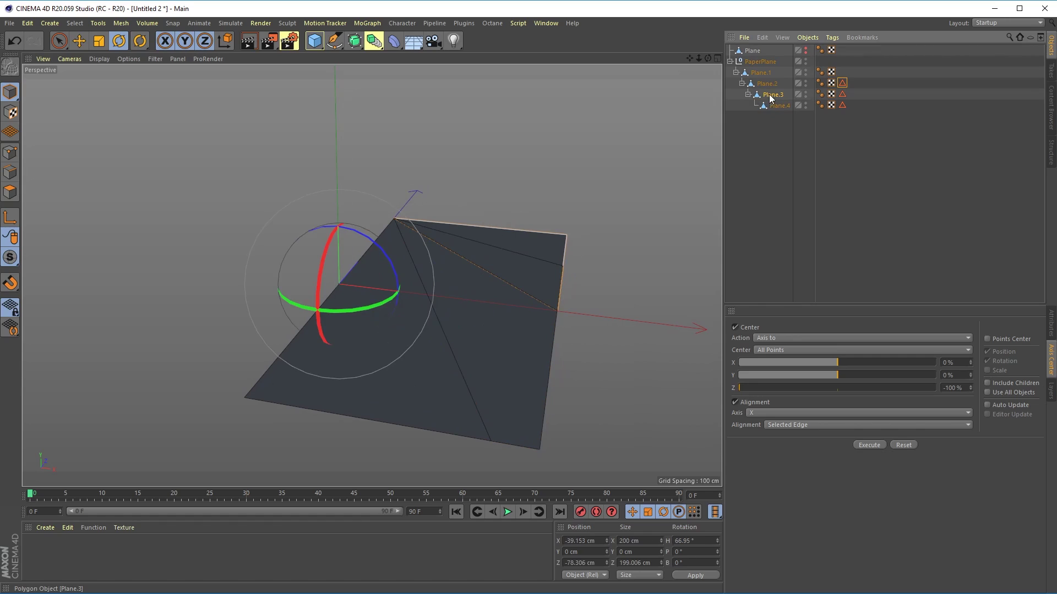
{"action": "left_click", "coordinate": [842, 94]}
{"action": "left_click", "coordinate": [785, 94]}
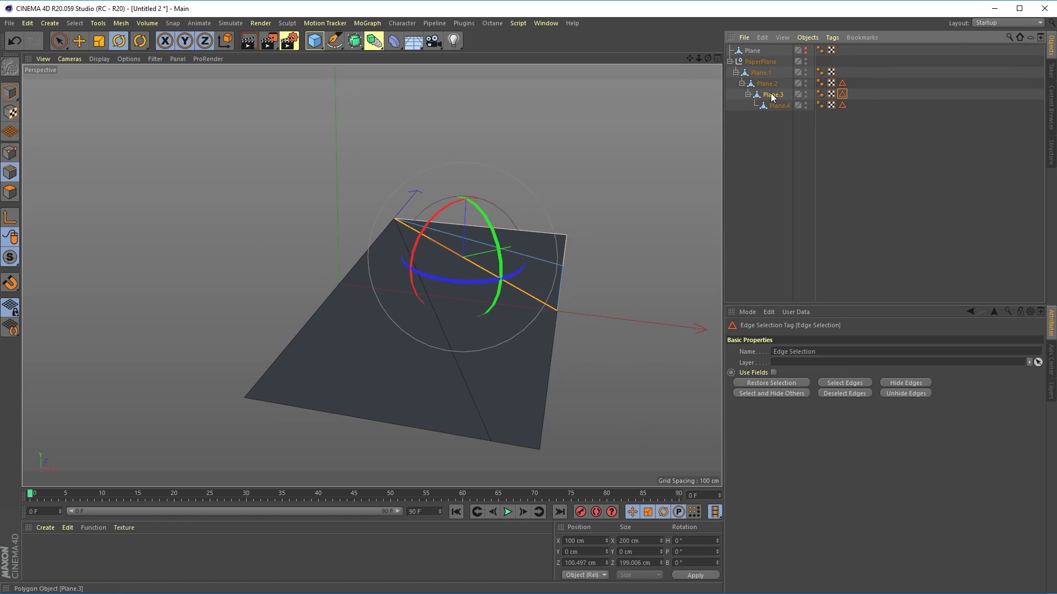
{"action": "left_click", "coordinate": [842, 94]}
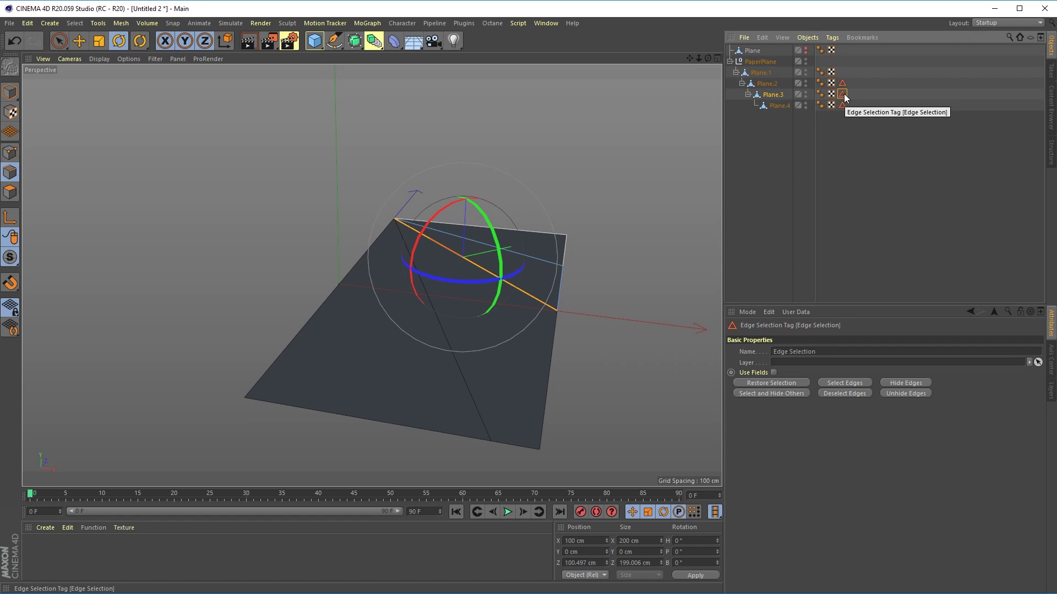
{"action": "left_click", "coordinate": [771, 94]}
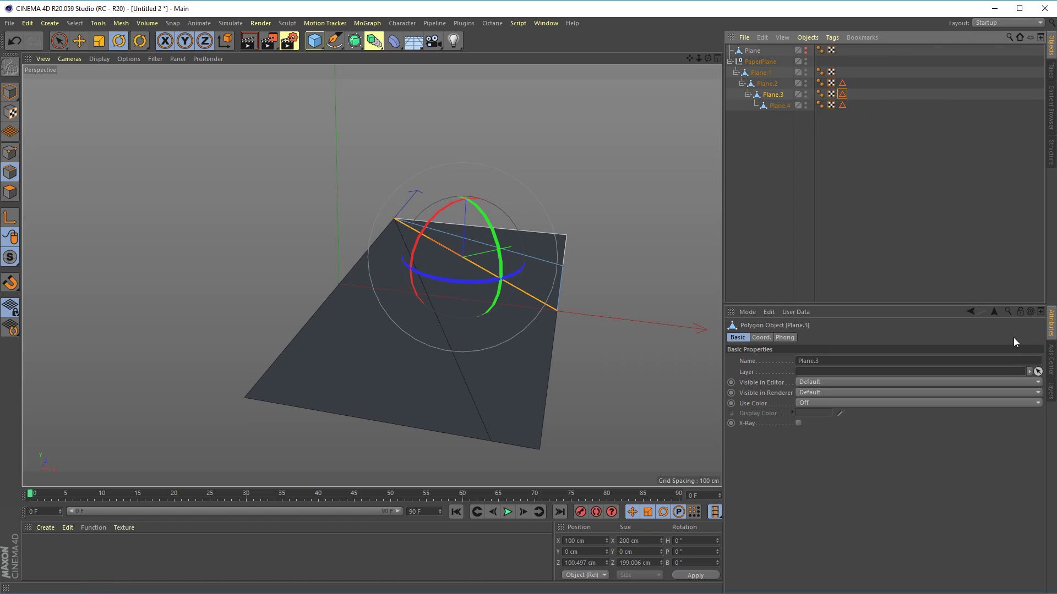
{"action": "left_click", "coordinate": [1051, 361]}
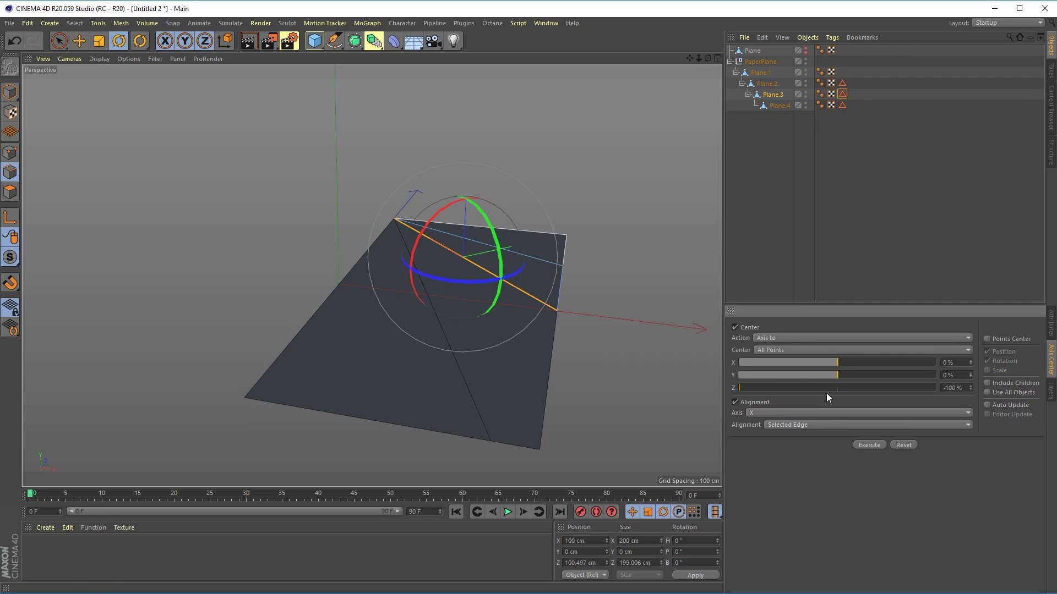
{"action": "left_click", "coordinate": [870, 444]}
{"action": "left_click", "coordinate": [11, 94]}
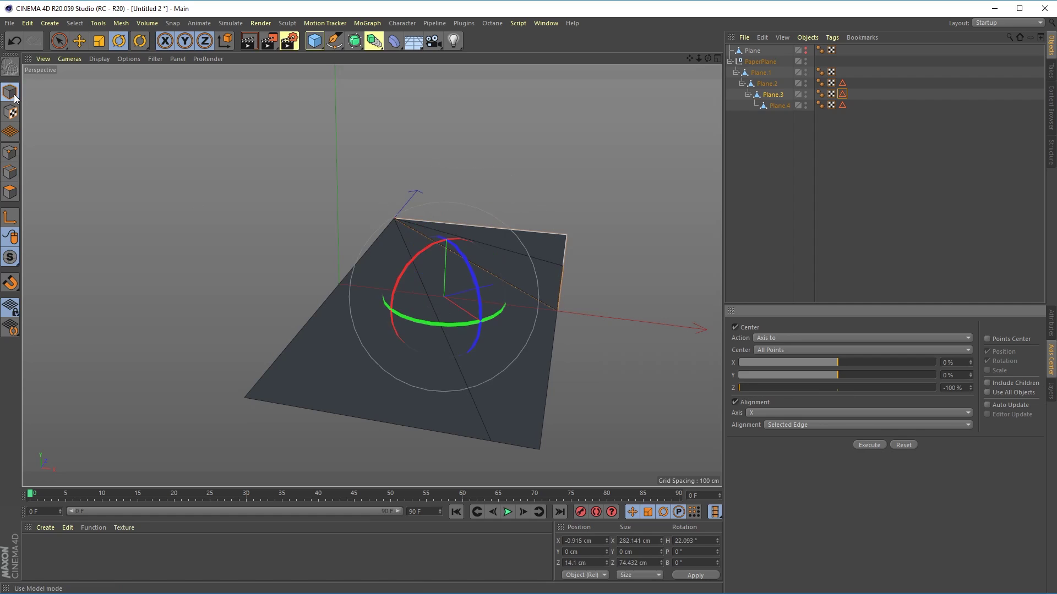
Step: Recenter Plane.3's axis with the Axis Center offsets reset, and execute again with Z at -100% to place it on the fold edge
{"action": "scroll", "coordinate": [505, 285], "scroll_direction": "up", "scroll_amount": 3}
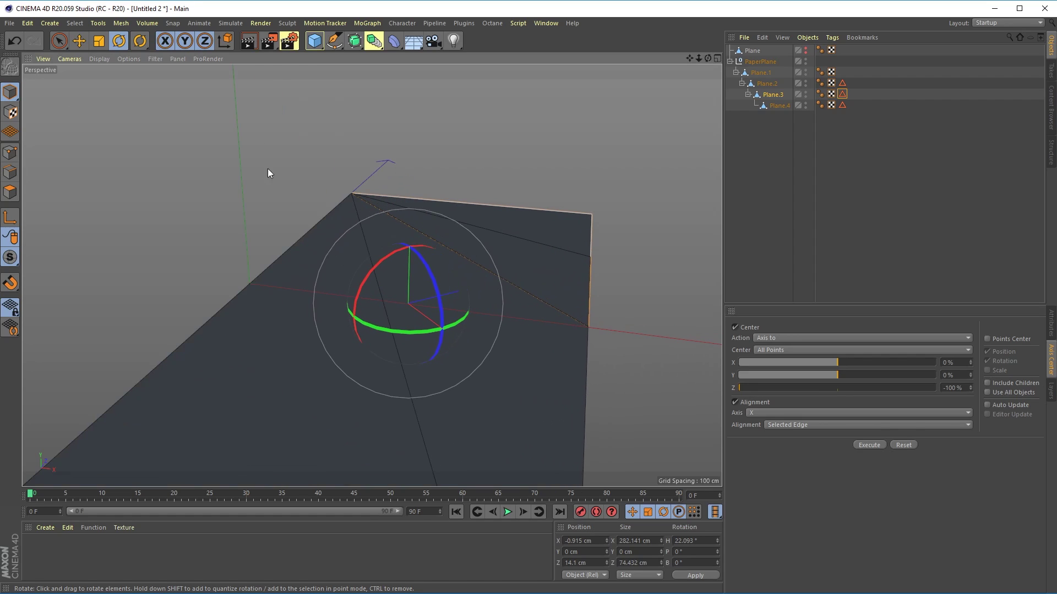
{"action": "left_click", "coordinate": [80, 39]}
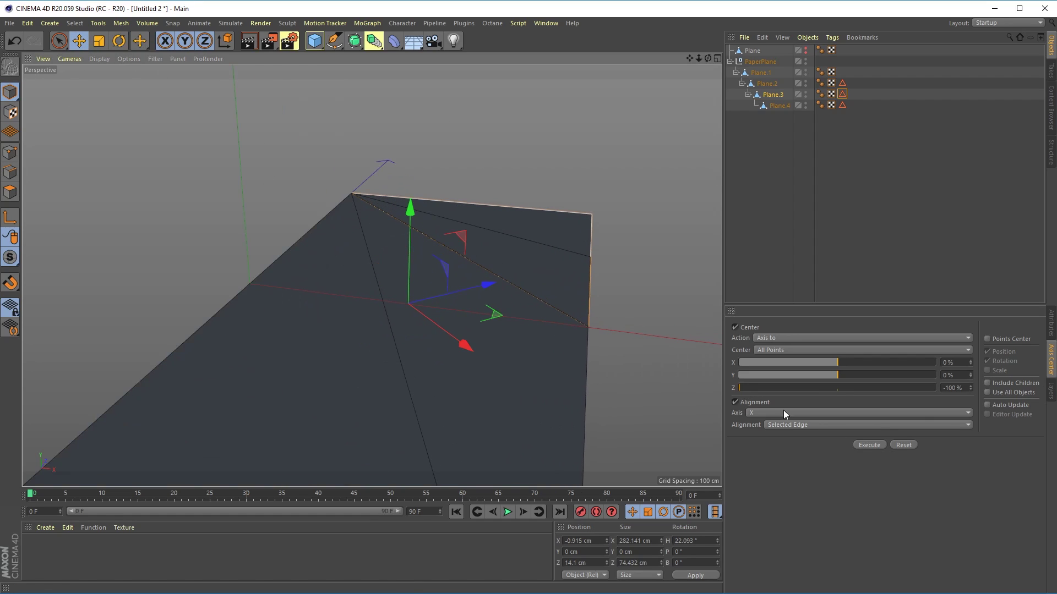
{"action": "left_click", "coordinate": [904, 444]}
{"action": "left_click", "coordinate": [869, 444]}
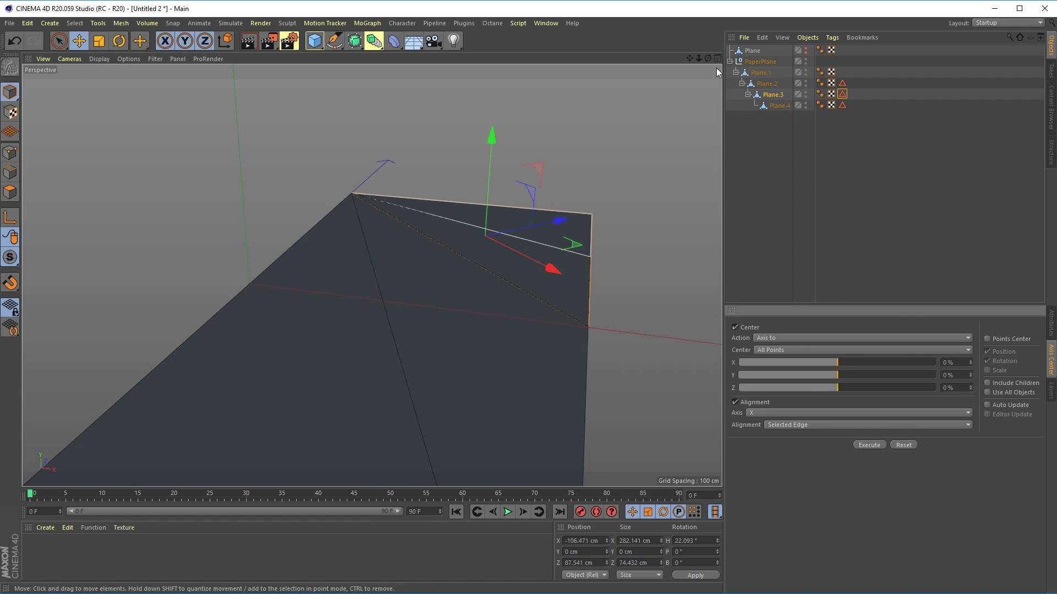
{"action": "left_click_drag", "start_coordinate": [707, 59], "coordinate": [691, 94]}
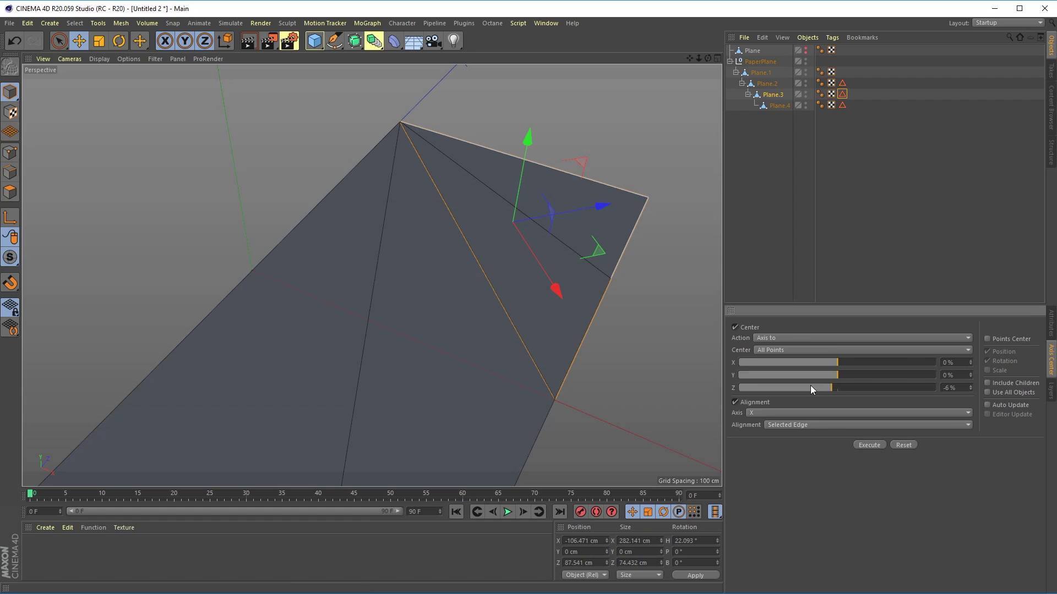
{"action": "left_click_drag", "start_coordinate": [810, 387], "coordinate": [740, 388]}
{"action": "left_click", "coordinate": [869, 445]}
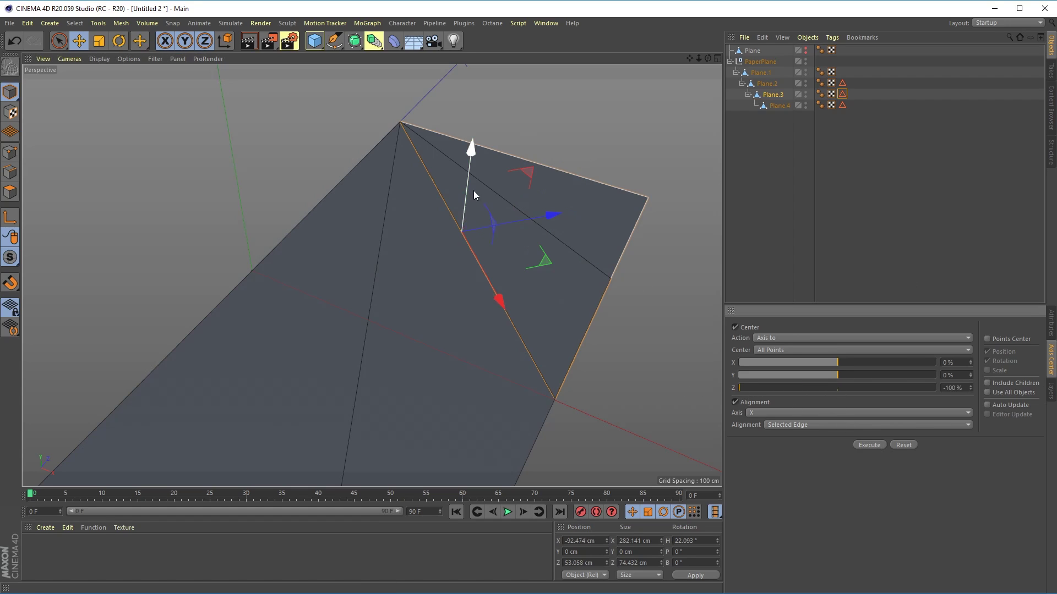
Step: Restore Plane.4's stored fold edge, align its axis to it with Axis Center, and execute again in Model mode with Z at -100%
{"action": "left_click", "coordinate": [772, 105]}
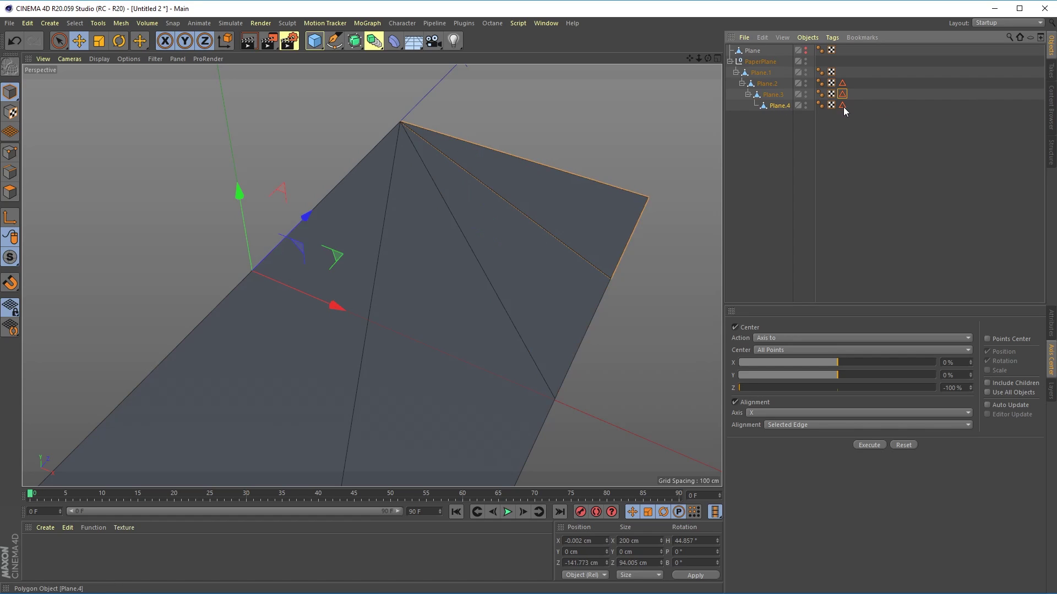
{"action": "double_click", "coordinate": [842, 105]}
{"action": "left_click", "coordinate": [784, 106]}
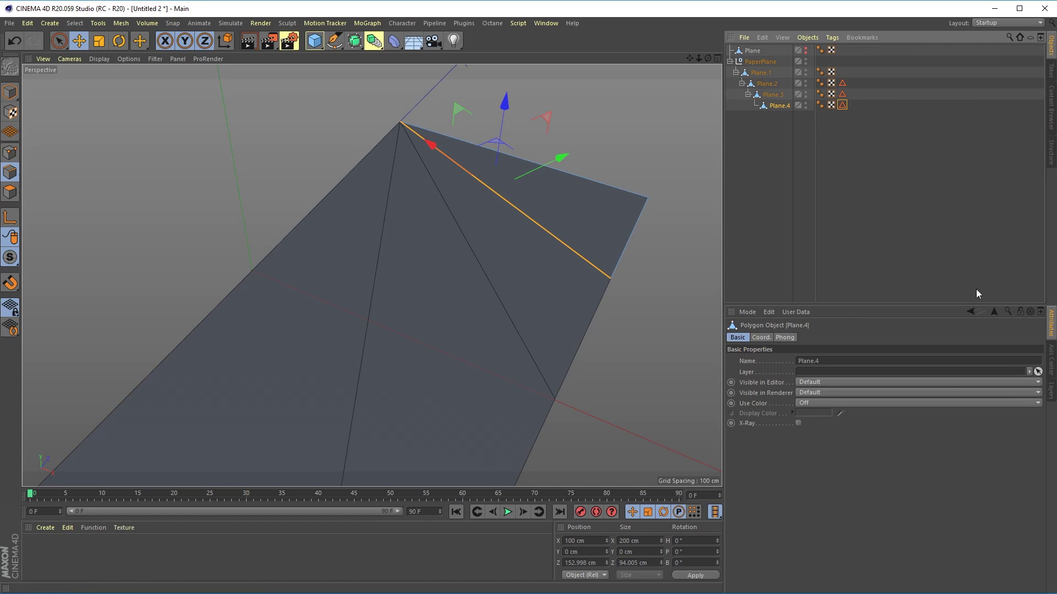
{"action": "left_click", "coordinate": [1051, 363]}
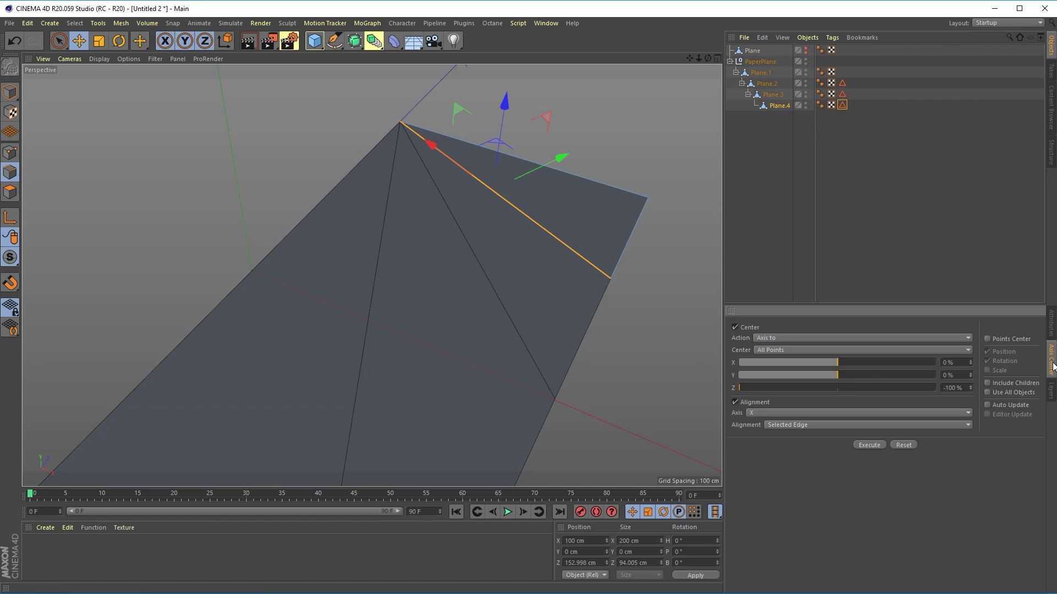
{"action": "left_click", "coordinate": [869, 446]}
{"action": "left_click", "coordinate": [10, 92]}
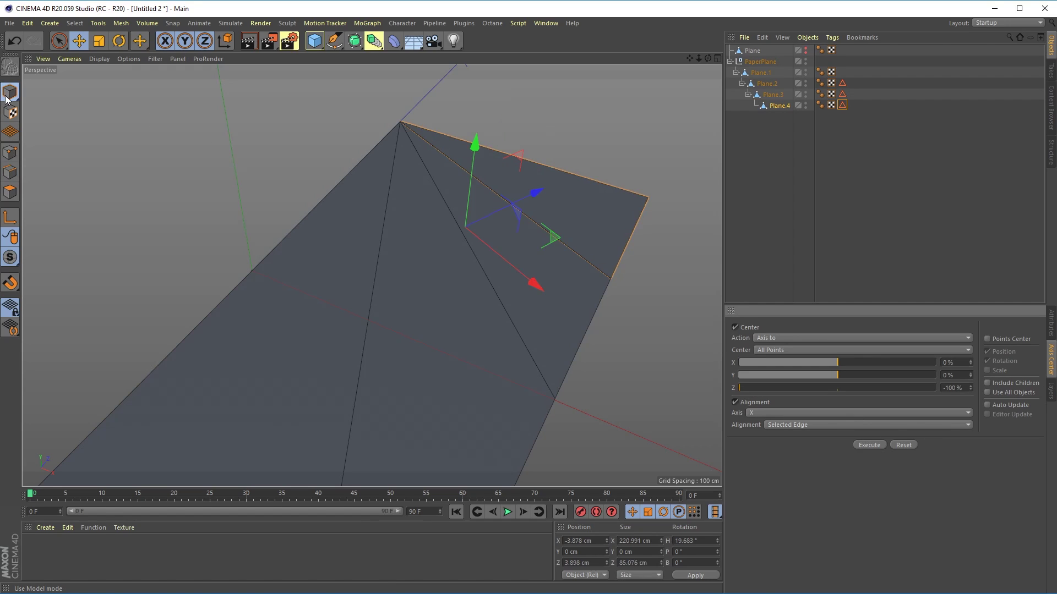
{"action": "left_click", "coordinate": [869, 445]}
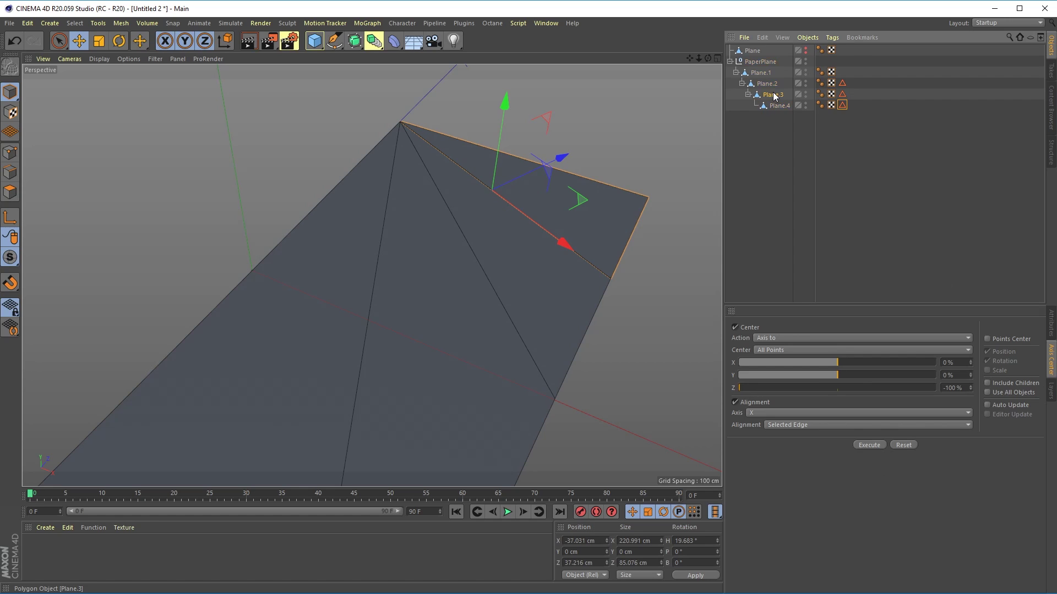
Step: Test the folds of Plane.4 and Plane.3 by rotating them about their aligned edges, and undo the rotations
{"action": "left_click", "coordinate": [119, 41]}
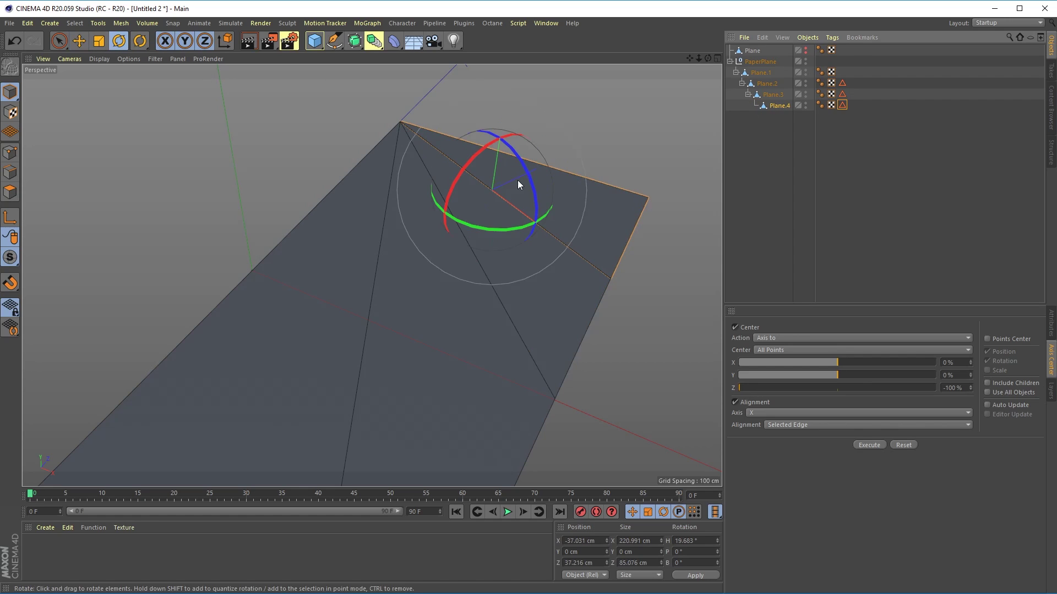
{"action": "left_click_drag", "start_coordinate": [470, 168], "coordinate": [412, 210]}
{"action": "key", "text": "ctrl+z"}
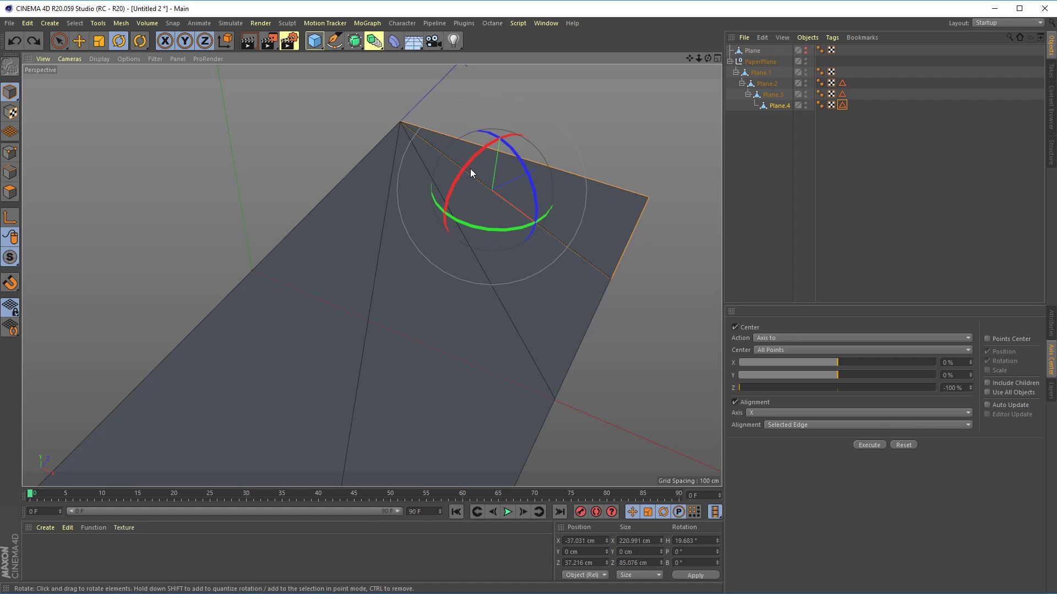
{"action": "left_click_drag", "start_coordinate": [467, 165], "coordinate": [484, 190]}
{"action": "left_click", "coordinate": [772, 95]}
{"action": "key", "text": "ctrl+z"}
Step: Add a Symmetry object and nest the PaperPlane null under it to mirror the half sheet
{"action": "scroll", "coordinate": [540, 190], "scroll_direction": "down", "scroll_amount": 4}
{"action": "scroll", "coordinate": [540, 190], "scroll_direction": "down", "scroll_amount": 3}
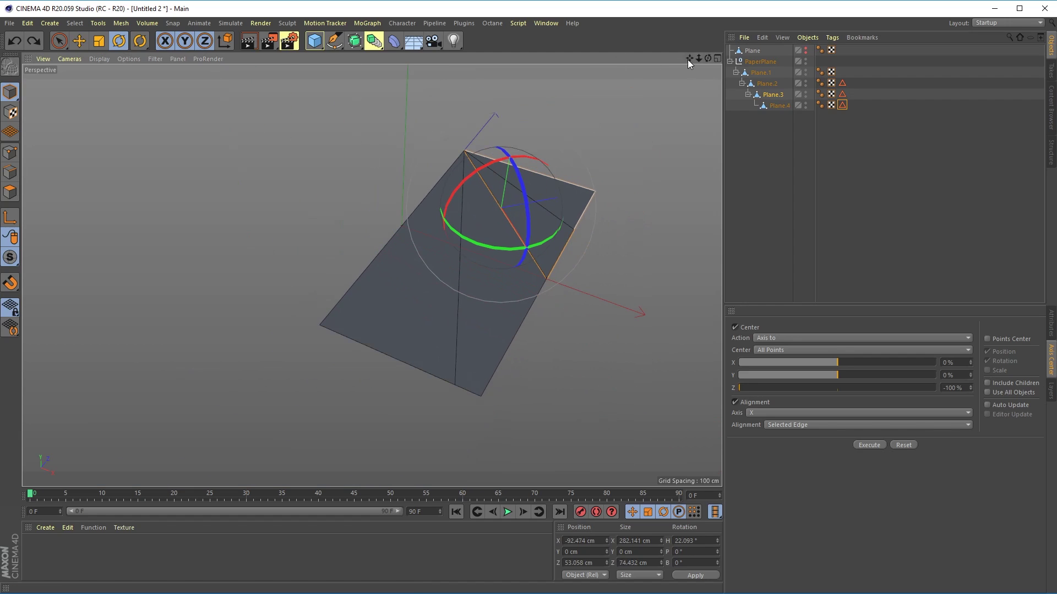
{"action": "left_click_drag", "start_coordinate": [688, 59], "coordinate": [670, 23]}
{"action": "left_click_drag", "start_coordinate": [709, 63], "coordinate": [678, 56]}
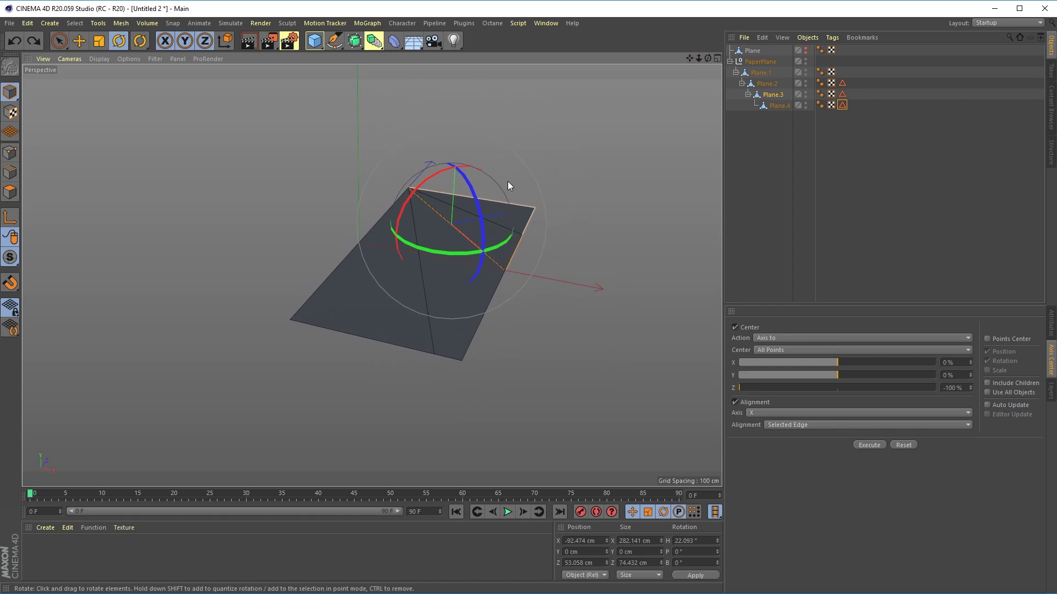
{"action": "left_click", "coordinate": [759, 61]}
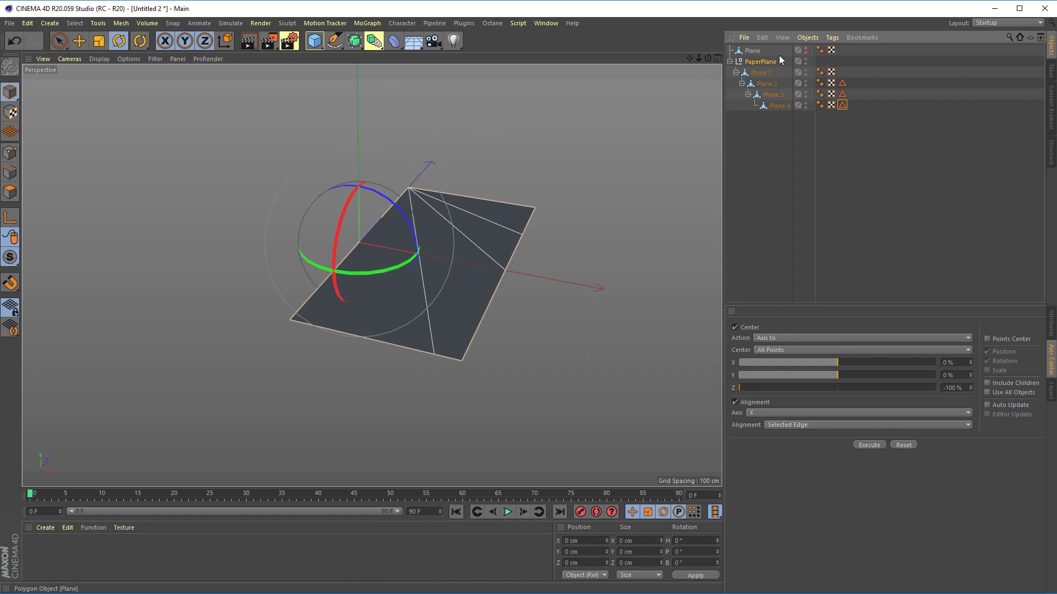
{"action": "key", "text": "shift+c"}
{"action": "type", "text": "sy"}
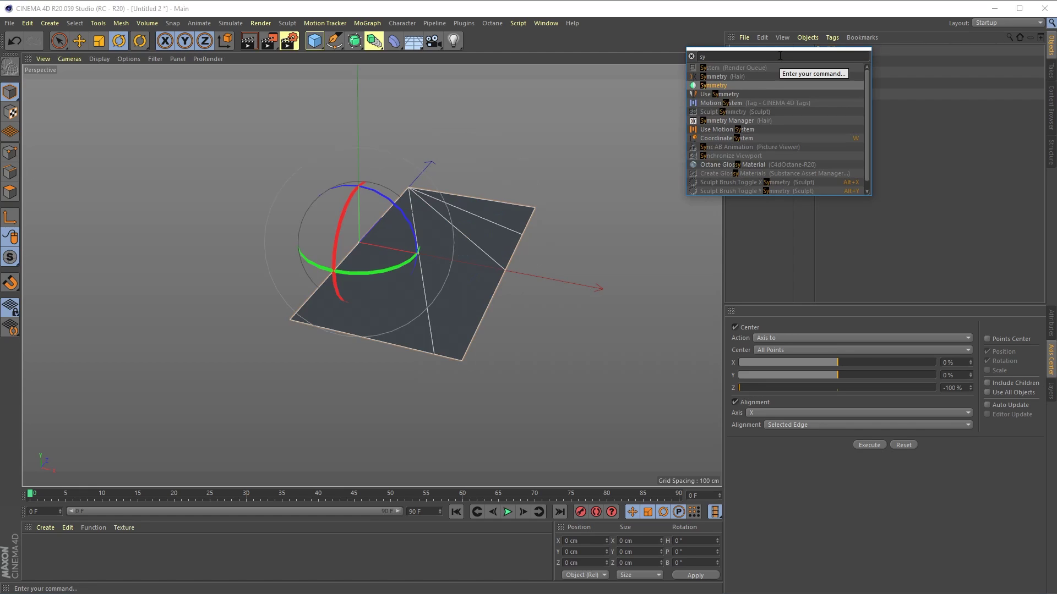
{"action": "key", "text": "Return"}
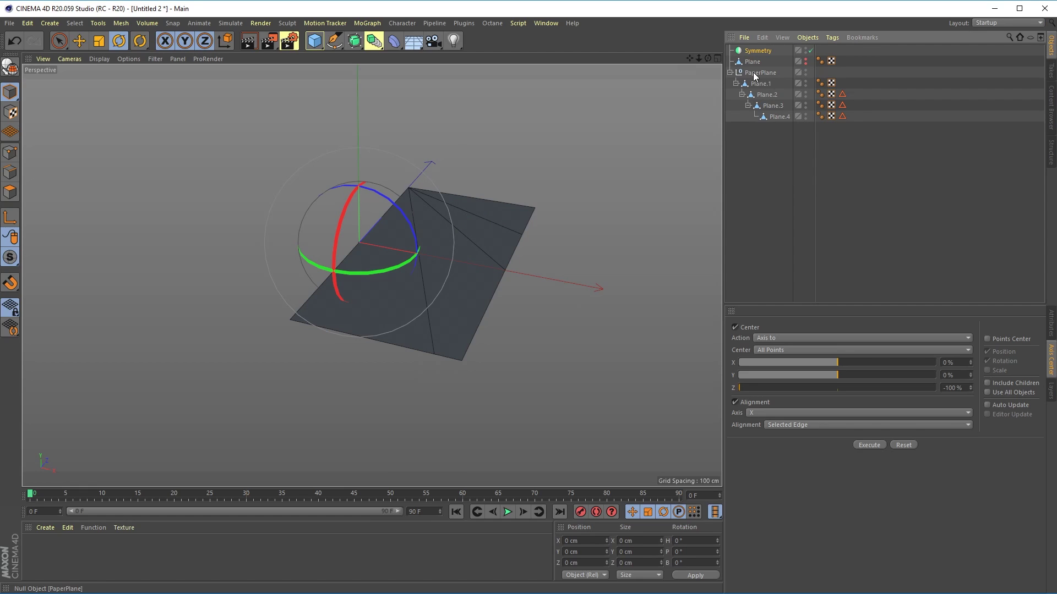
{"action": "left_click_drag", "start_coordinate": [753, 74], "coordinate": [765, 51]}
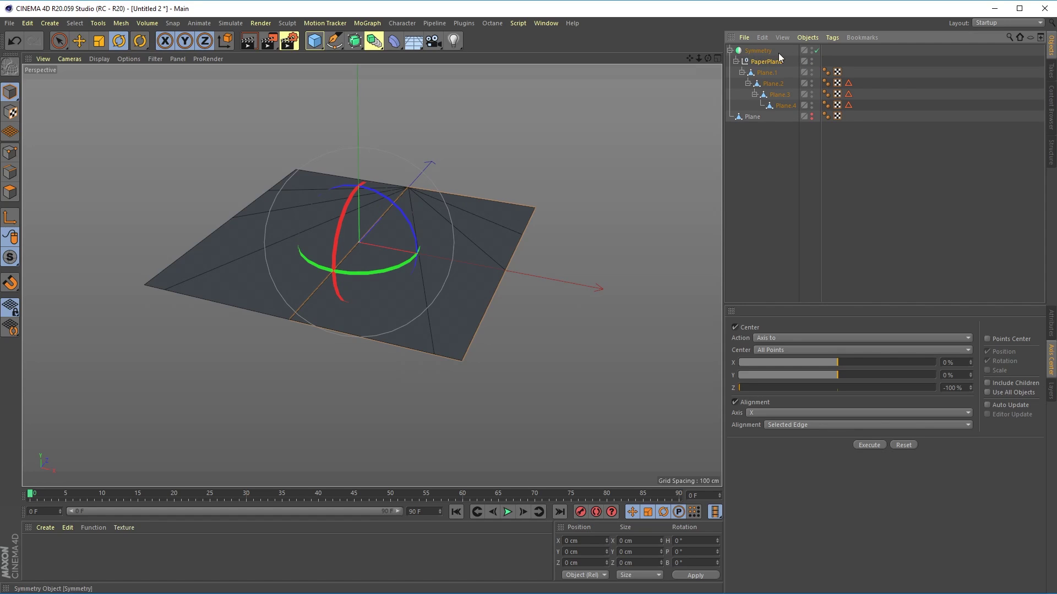
Step: Try XY as the mirror plane of the Symmetry object, and set the mirror plane back to ZY
{"action": "left_click", "coordinate": [761, 52]}
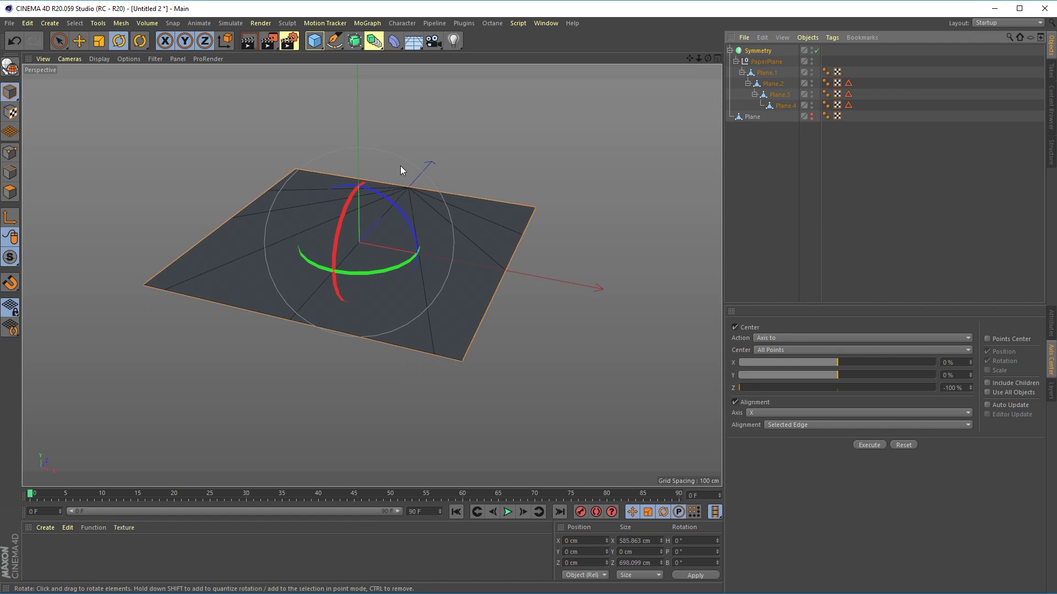
{"action": "left_click", "coordinate": [1051, 329]}
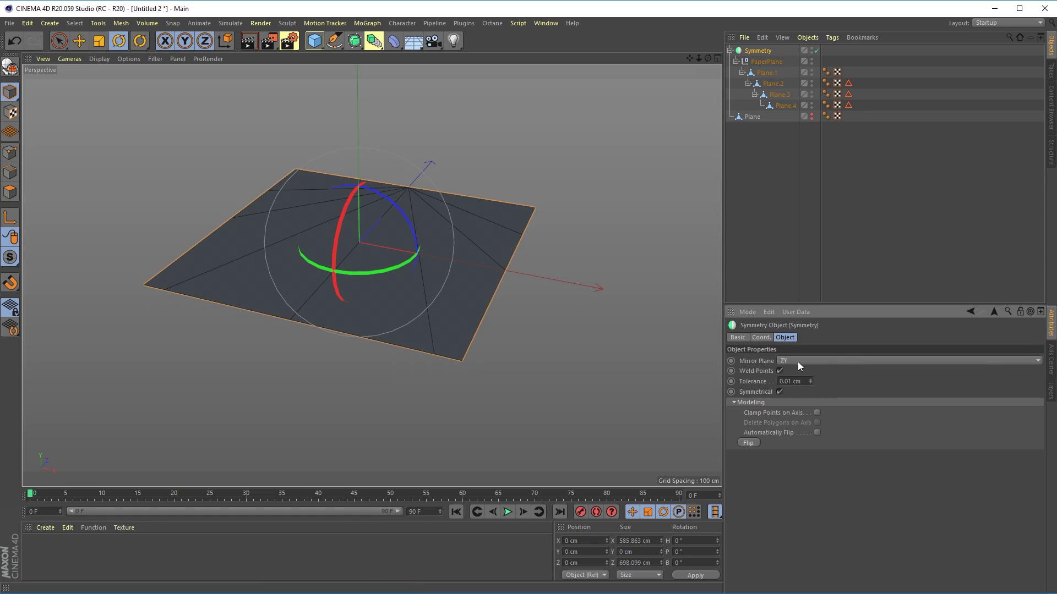
{"action": "mouse_move", "coordinate": [708, 58]}
{"action": "left_mouse_down"}
{"action": "mouse_move", "coordinate": [682, 55]}
{"action": "mouse_move", "coordinate": [696, 68]}
{"action": "left_mouse_up"}
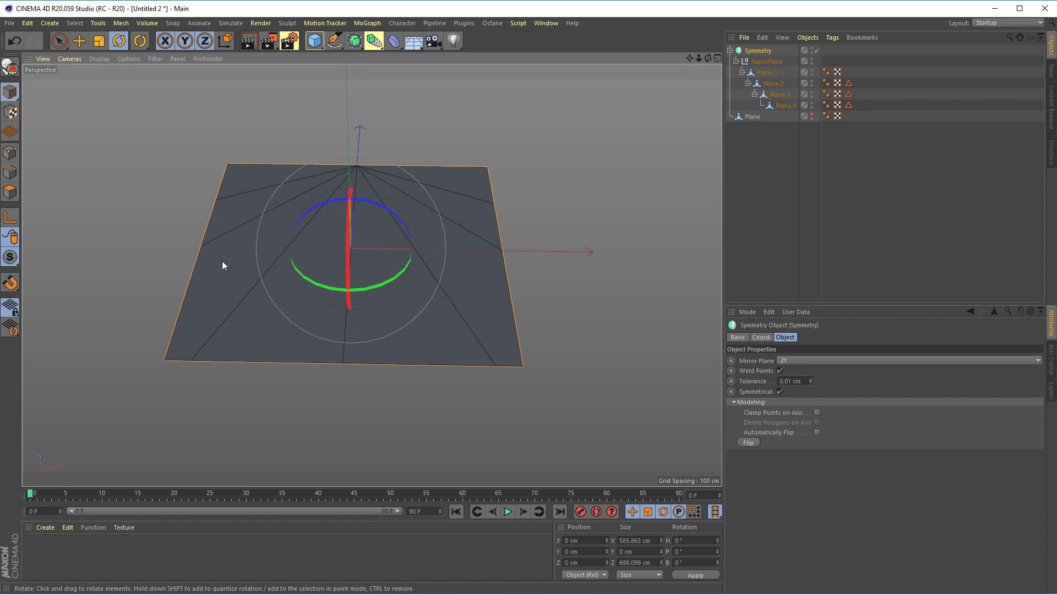
{"action": "left_click", "coordinate": [802, 361]}
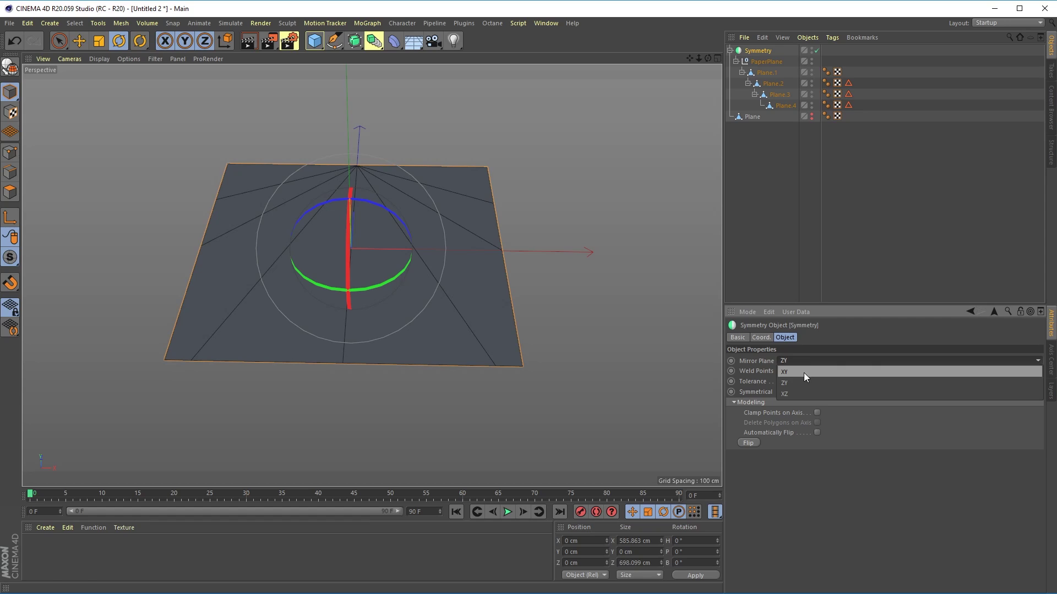
{"action": "left_click", "coordinate": [803, 372]}
{"action": "left_click", "coordinate": [803, 366]}
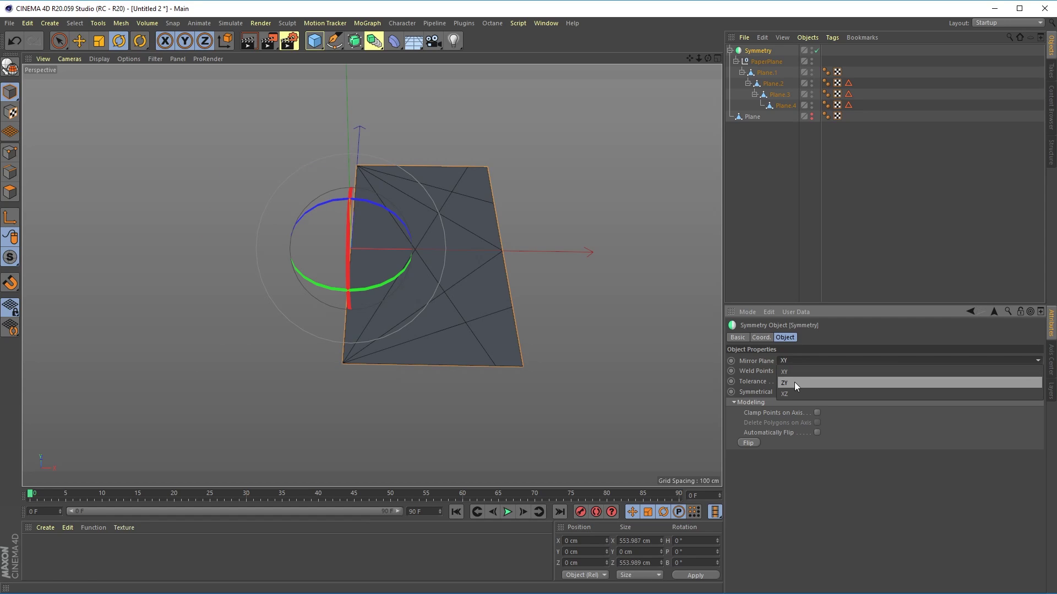
{"action": "left_click", "coordinate": [794, 382]}
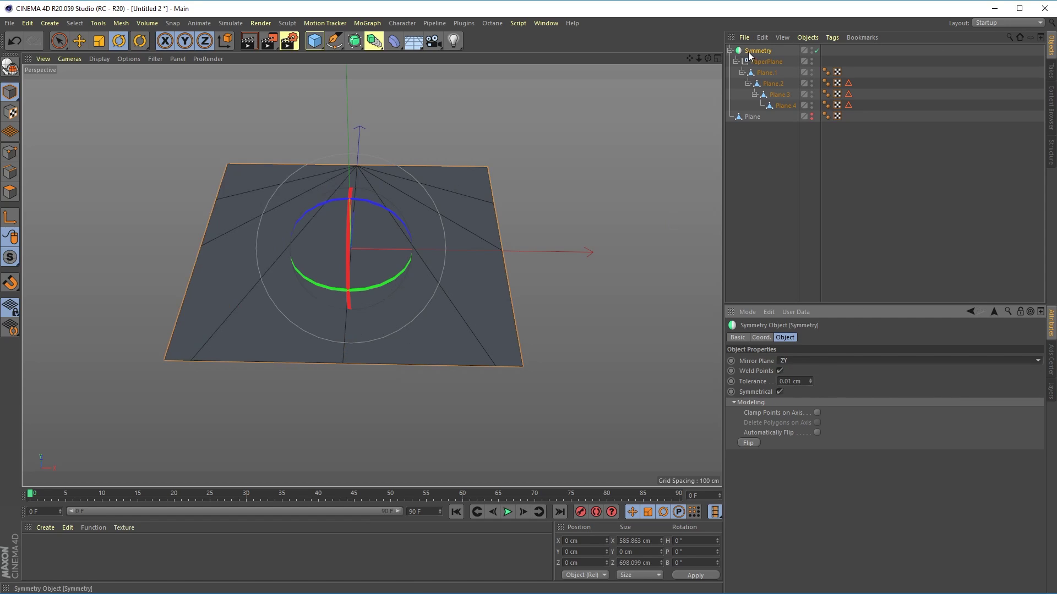
Step: Add a Connect object and nest it between the Symmetry object and the PaperPlane null
{"action": "key", "text": "shift+c"}
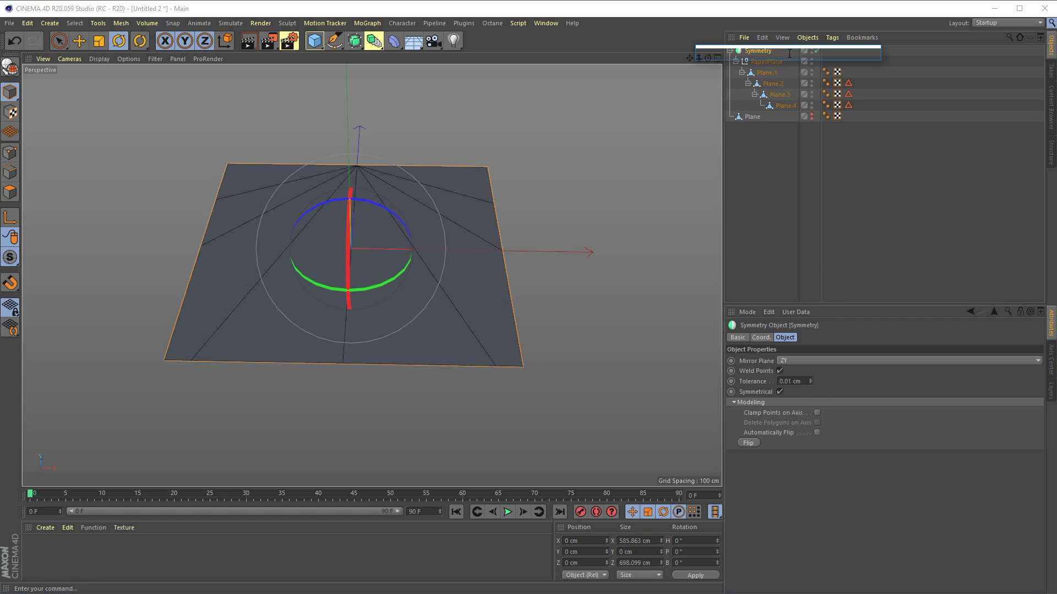
{"action": "type", "text": "conn"}
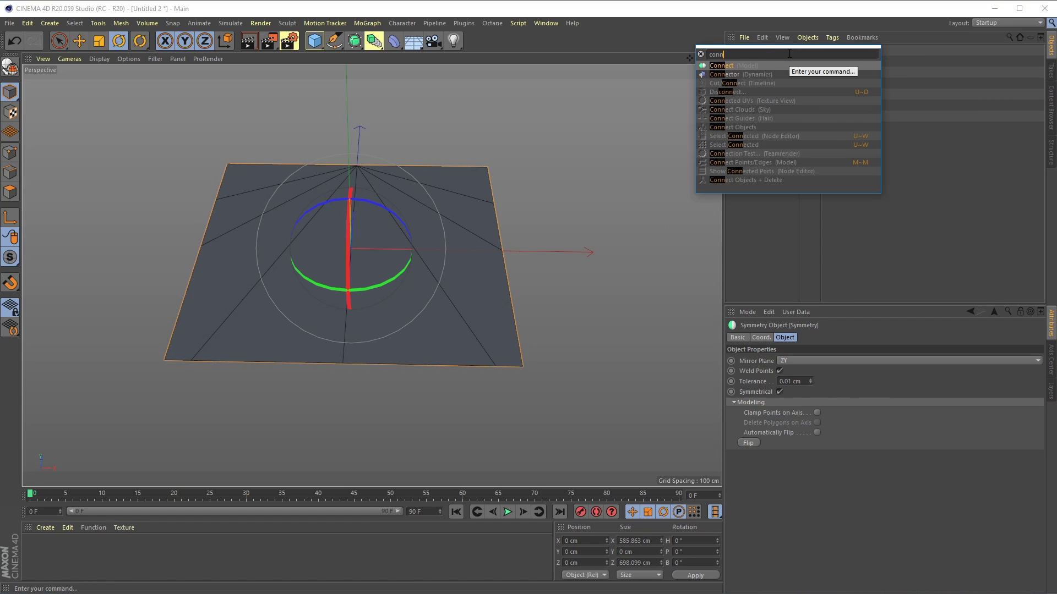
{"action": "key", "text": "Return"}
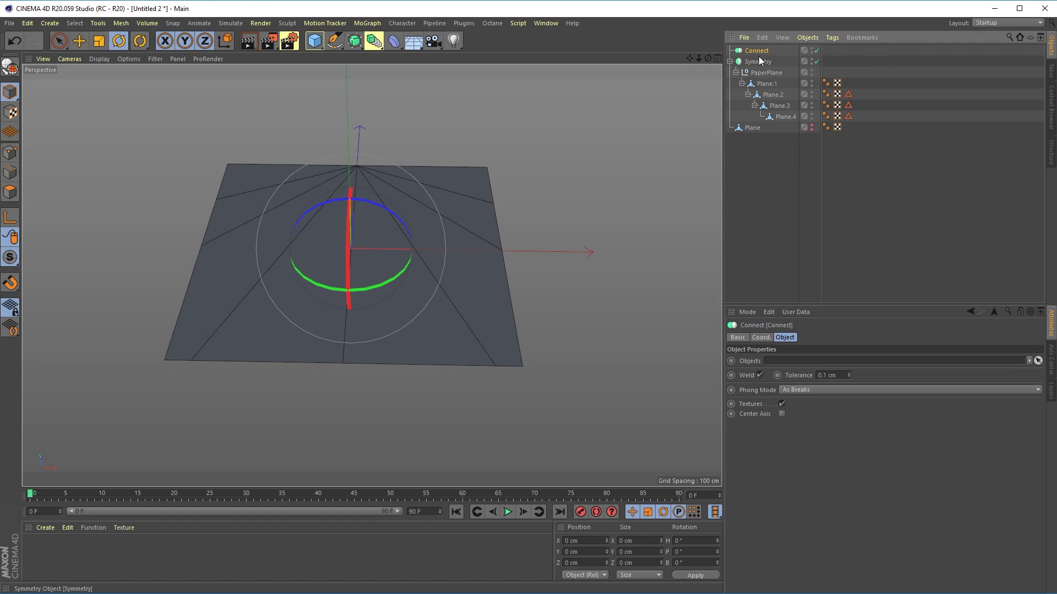
{"action": "left_click_drag", "start_coordinate": [758, 52], "coordinate": [759, 63]}
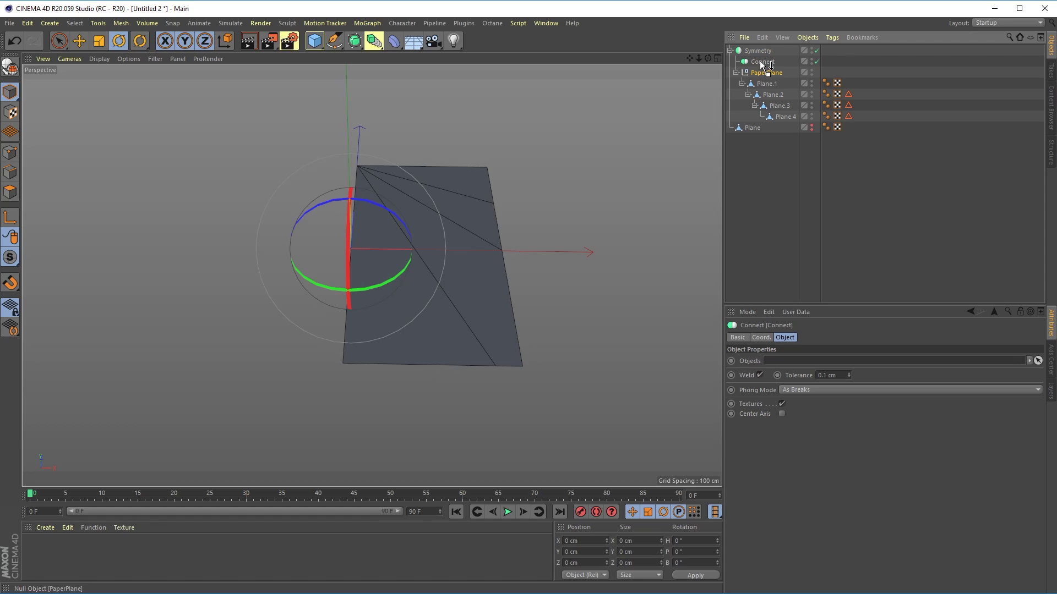
{"action": "left_click_drag", "start_coordinate": [762, 65], "coordinate": [771, 61]}
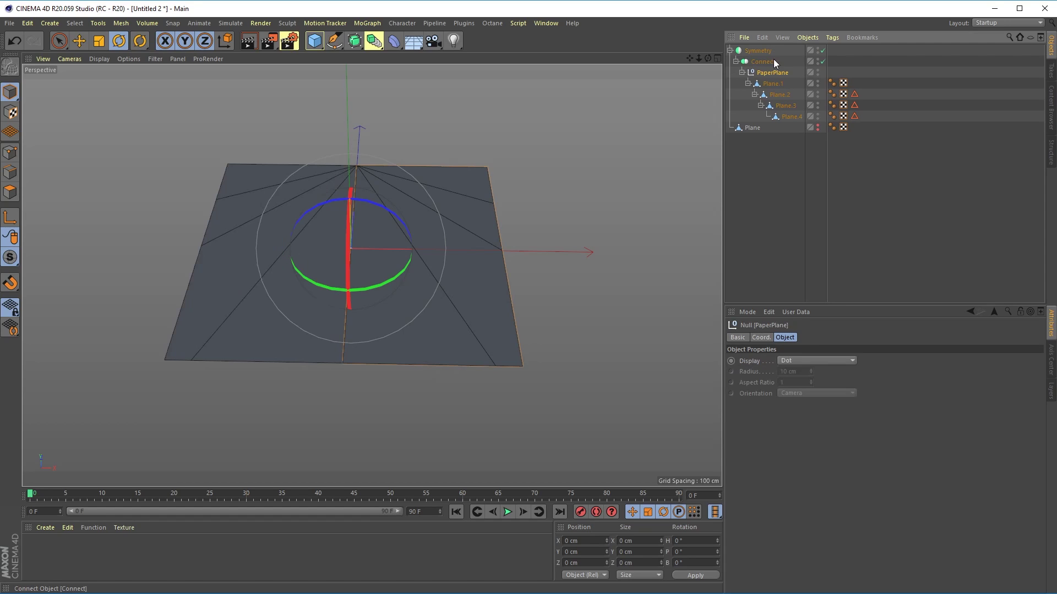
{"action": "left_click", "coordinate": [769, 63]}
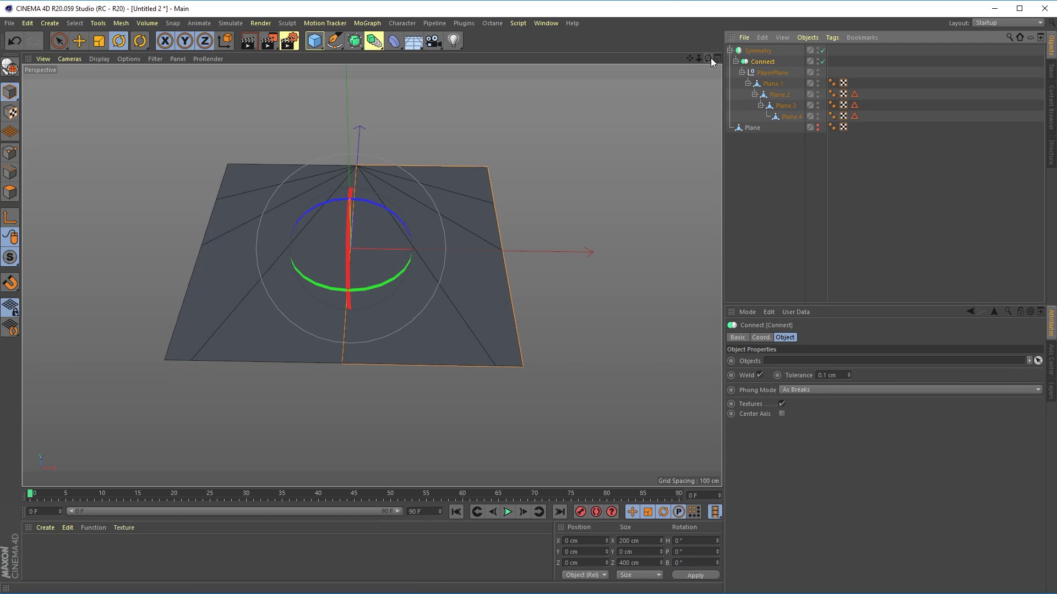
Step: Turn on Autokeying and record position and rotation keyframes for Plane.1 through Plane.4 at frame 0
{"action": "left_click_drag", "start_coordinate": [708, 58], "coordinate": [655, 34]}
{"action": "scroll", "coordinate": [432, 256], "scroll_direction": "up", "scroll_amount": 3}
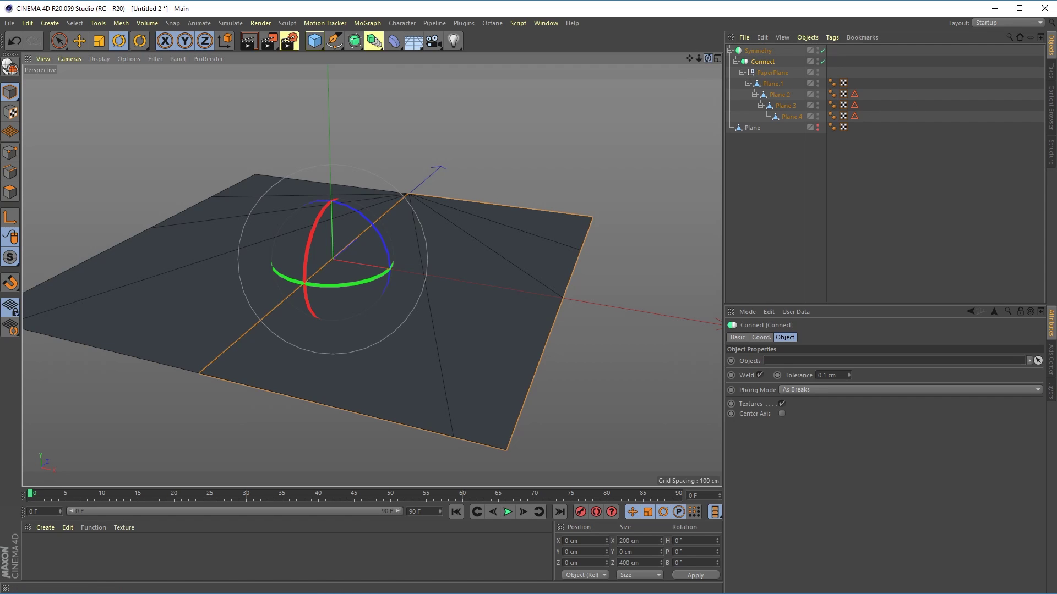
{"action": "left_click_drag", "start_coordinate": [707, 58], "coordinate": [649, 62]}
{"action": "left_click_drag", "start_coordinate": [372, 275], "coordinate": [372, 275], "text": "alt"}
{"action": "left_click", "coordinate": [772, 84]}
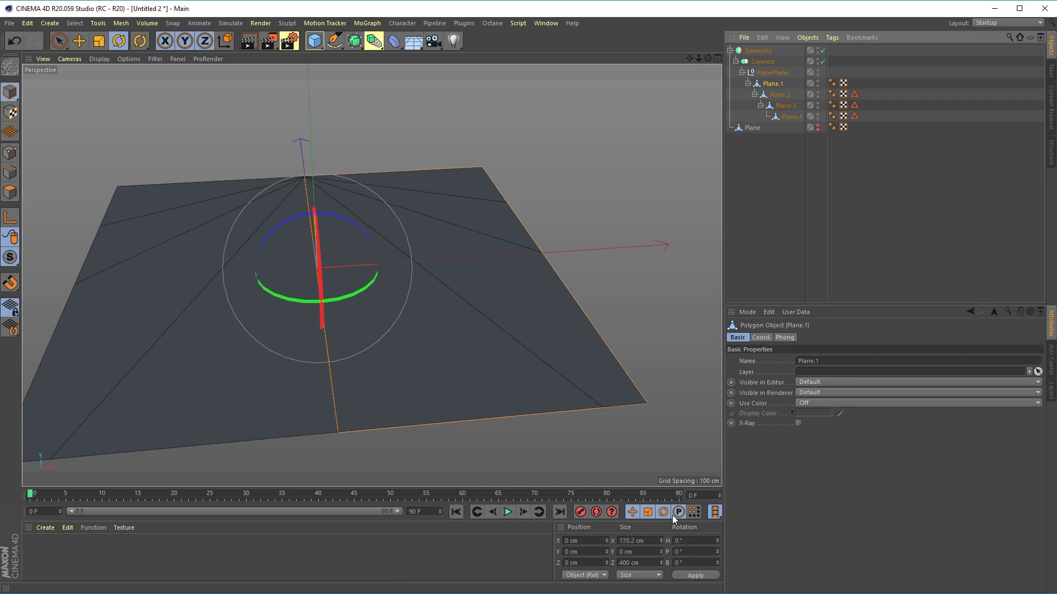
{"action": "left_click", "coordinate": [596, 513]}
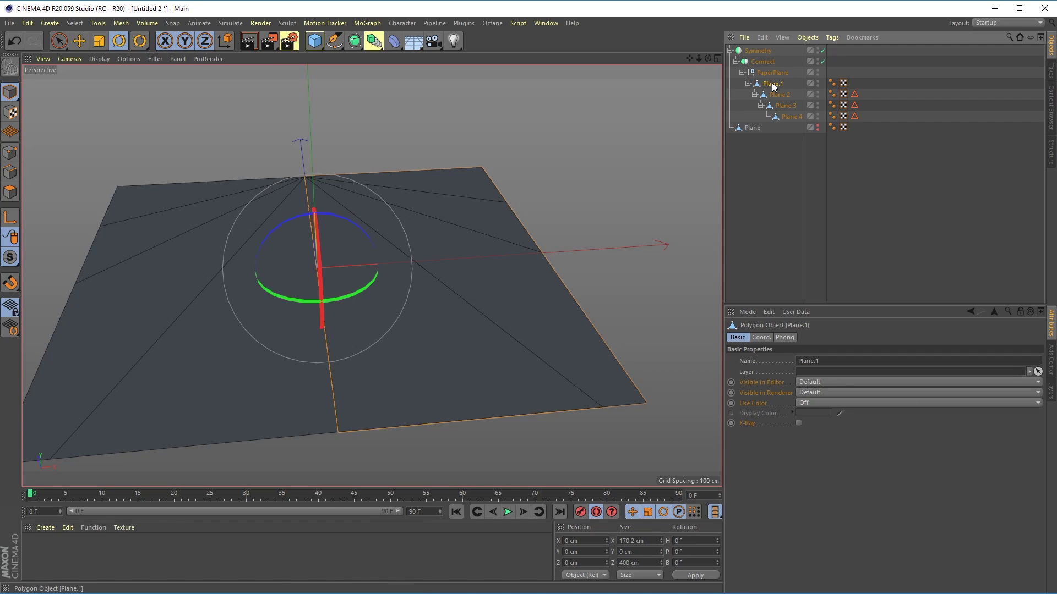
{"action": "left_click", "coordinate": [789, 117], "text": "shift"}
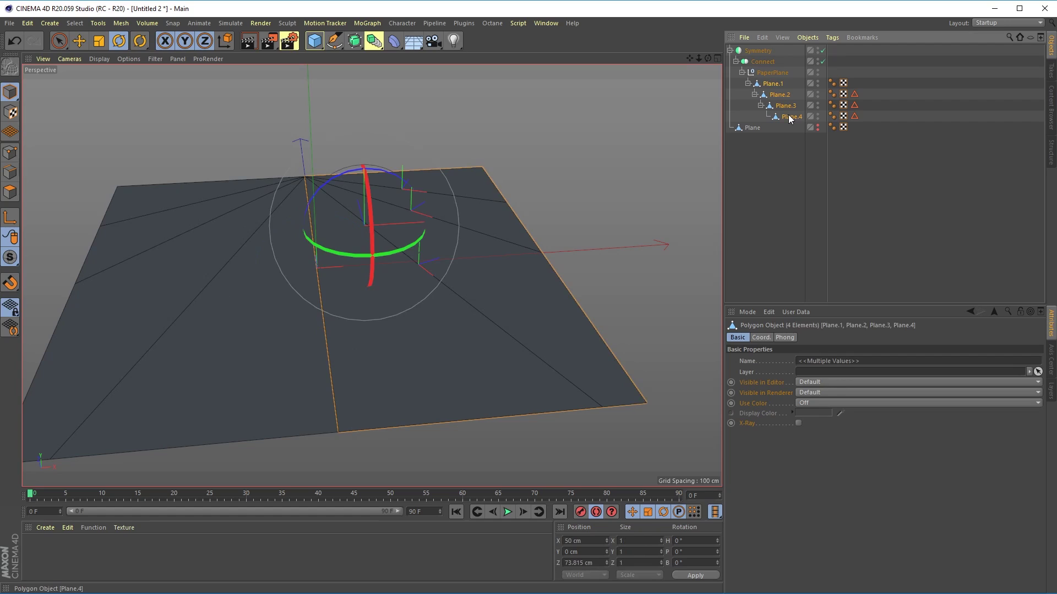
{"action": "left_click", "coordinate": [762, 338]}
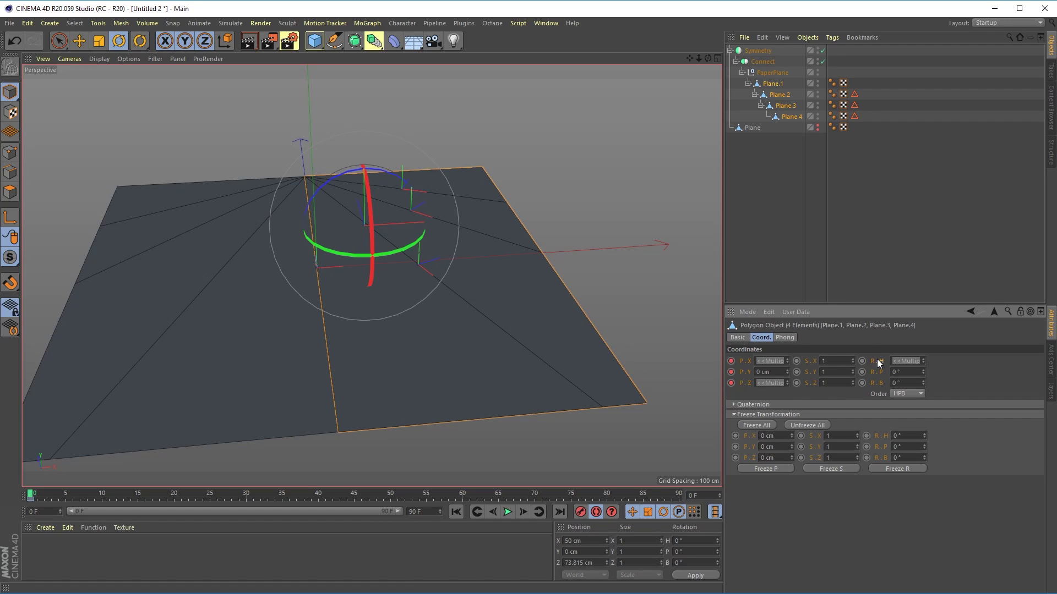
{"action": "left_click", "coordinate": [862, 361]}
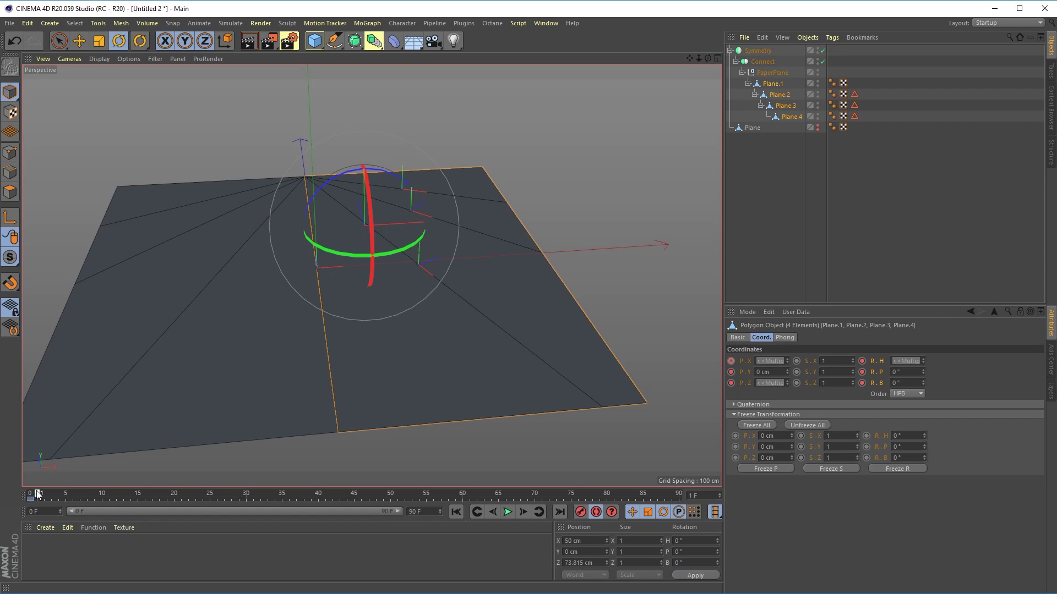
Step: At frame 30, rotate Plane.1 to a bank of about -73° and Plane.2 to a pitch of about -77°
{"action": "left_click_drag", "start_coordinate": [105, 498], "coordinate": [246, 498]}
{"action": "left_click", "coordinate": [772, 84]}
{"action": "left_click_drag", "start_coordinate": [295, 217], "coordinate": [131, 286]}
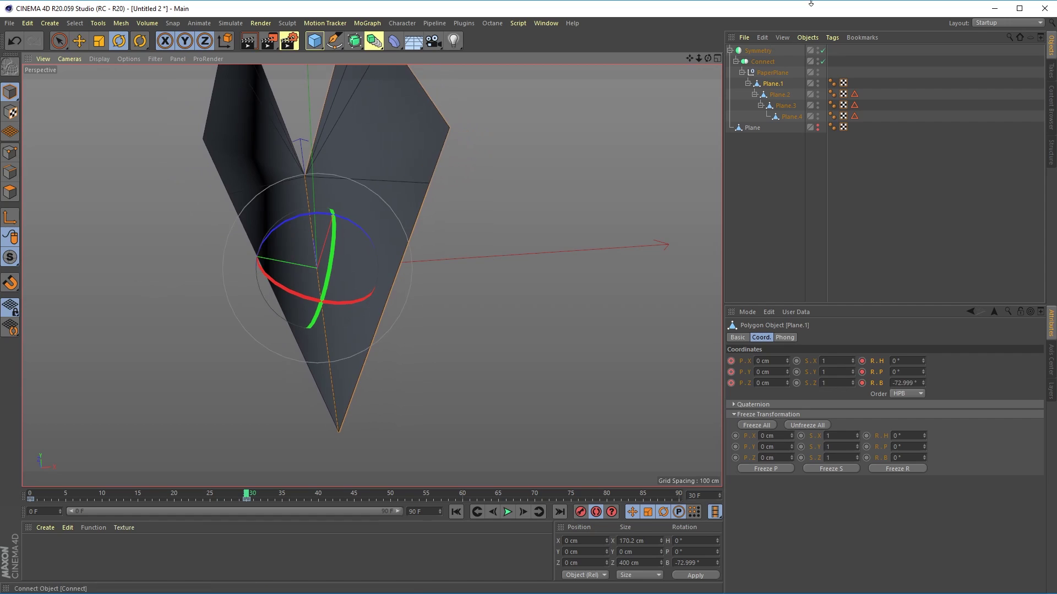
{"action": "left_click", "coordinate": [782, 97]}
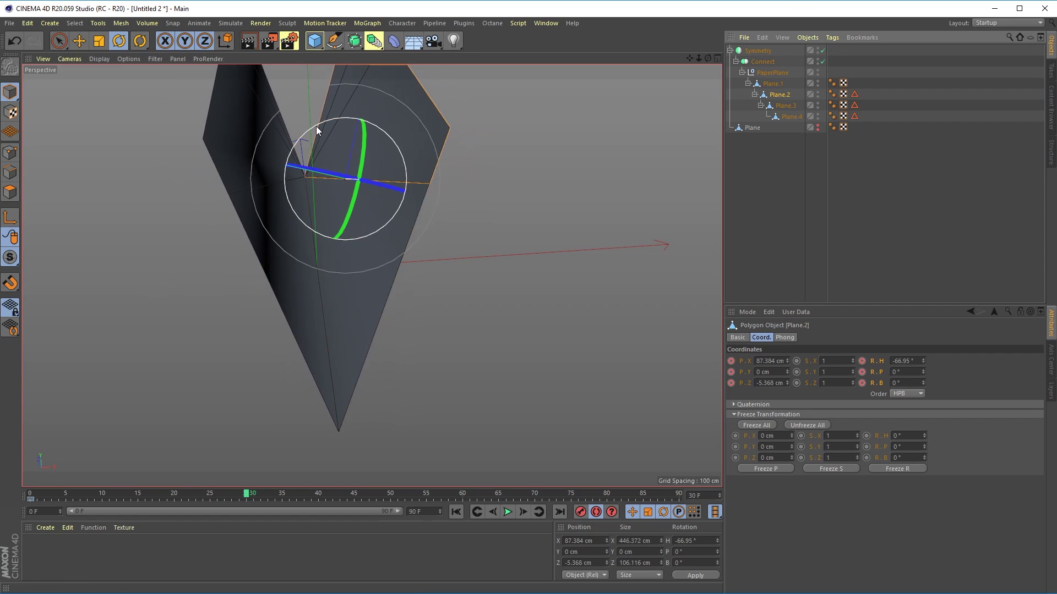
{"action": "left_click_drag", "start_coordinate": [314, 126], "coordinate": [409, 119]}
Step: Fold Plane.3 to a pitch of about -176° and Plane.4 to a pitch of about 75° at frame 30
{"action": "left_click_drag", "start_coordinate": [708, 58], "coordinate": [556, 132]}
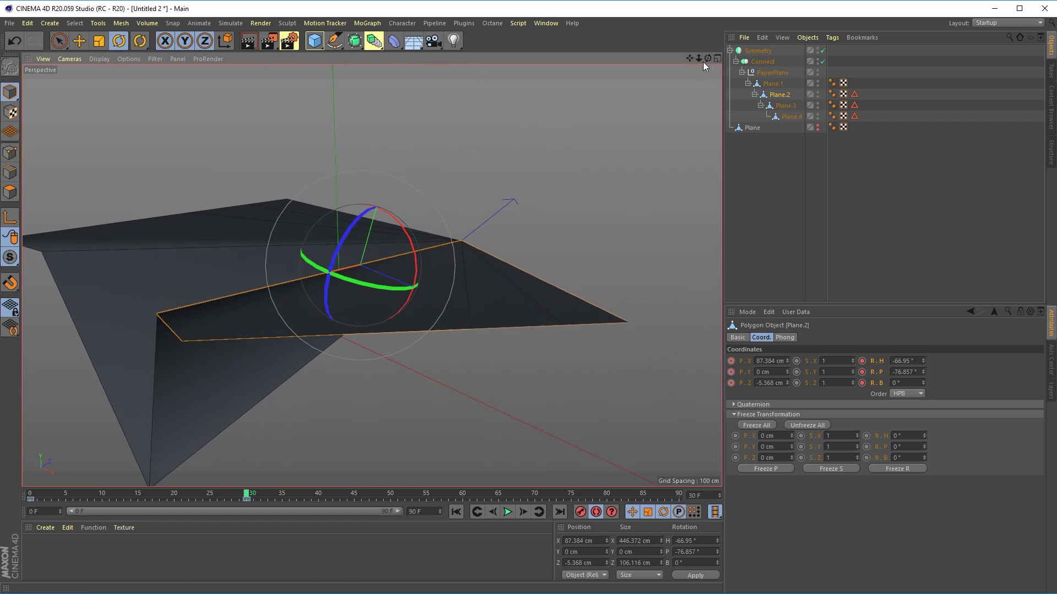
{"action": "mouse_move", "coordinate": [707, 59]}
{"action": "left_mouse_down"}
{"action": "mouse_move", "coordinate": [688, 62]}
{"action": "mouse_move", "coordinate": [721, 64]}
{"action": "left_mouse_up"}
{"action": "left_click", "coordinate": [784, 107]}
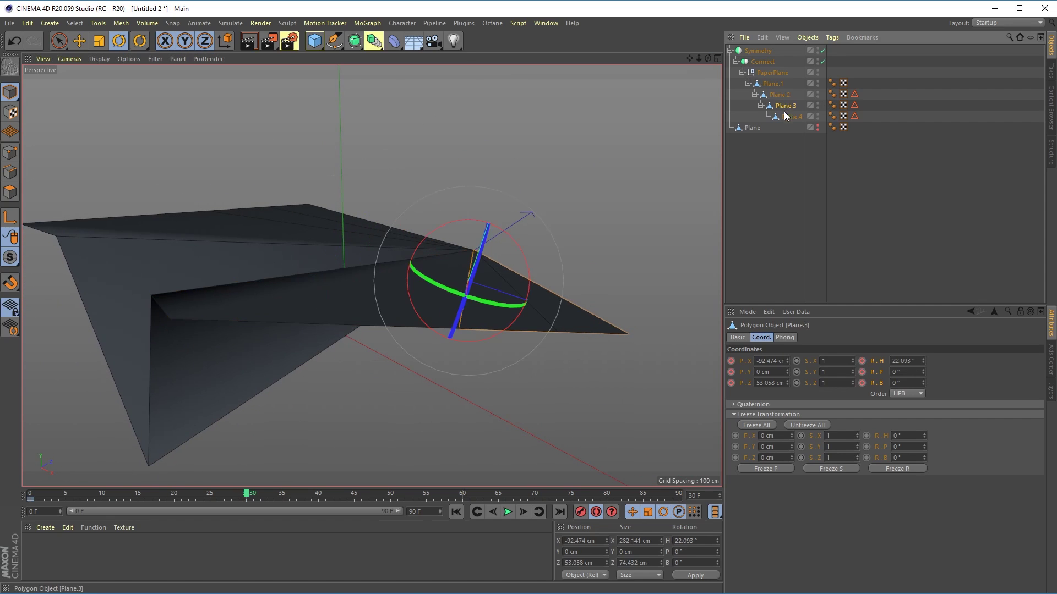
{"action": "left_click_drag", "start_coordinate": [448, 223], "coordinate": [606, 385]}
{"action": "left_click_drag", "start_coordinate": [708, 59], "coordinate": [506, 284]}
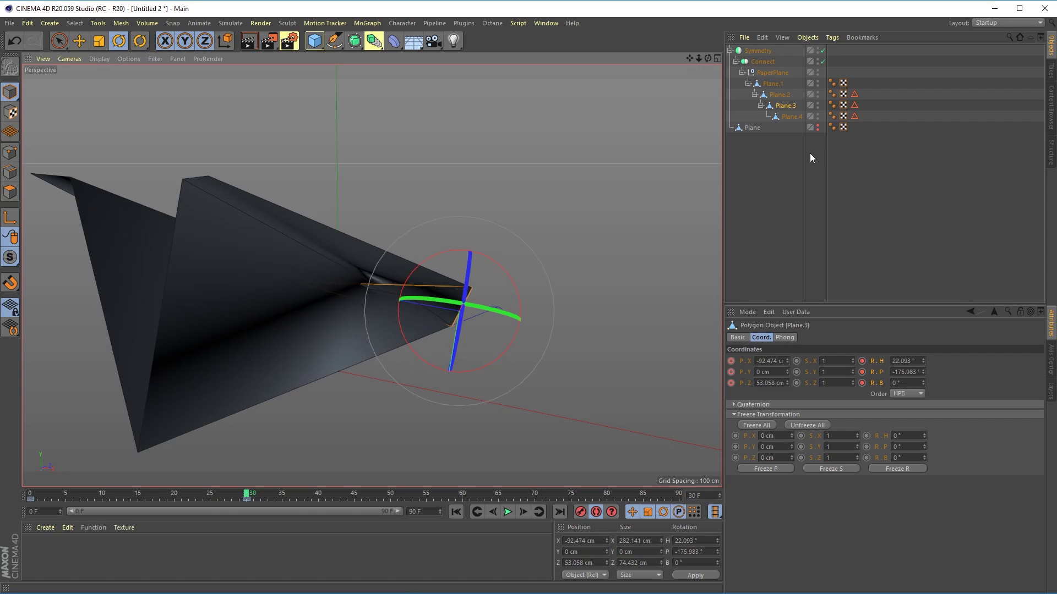
{"action": "left_click", "coordinate": [785, 117]}
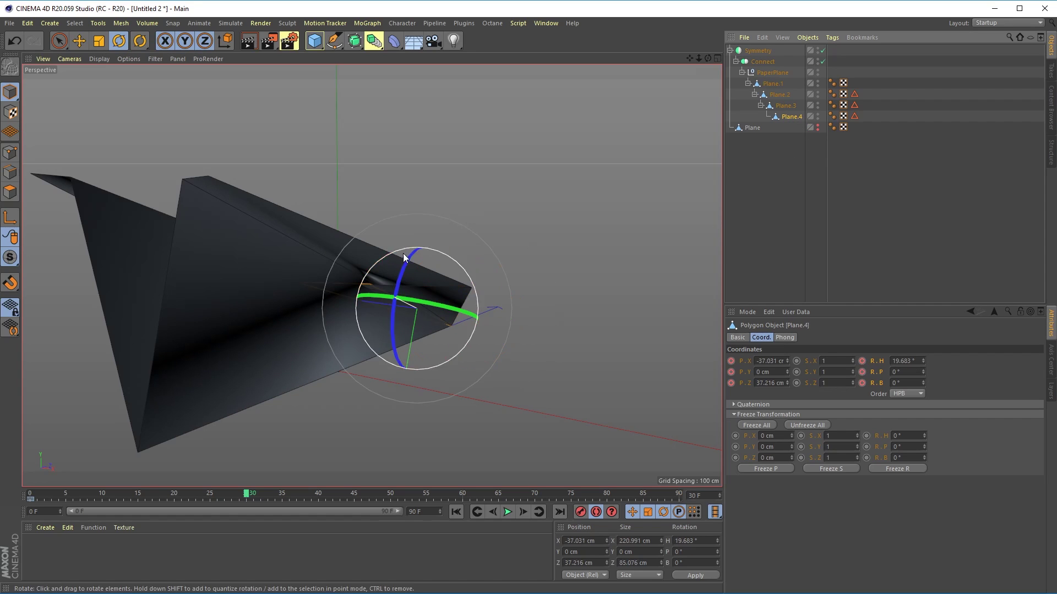
{"action": "left_click_drag", "start_coordinate": [447, 256], "coordinate": [302, 189]}
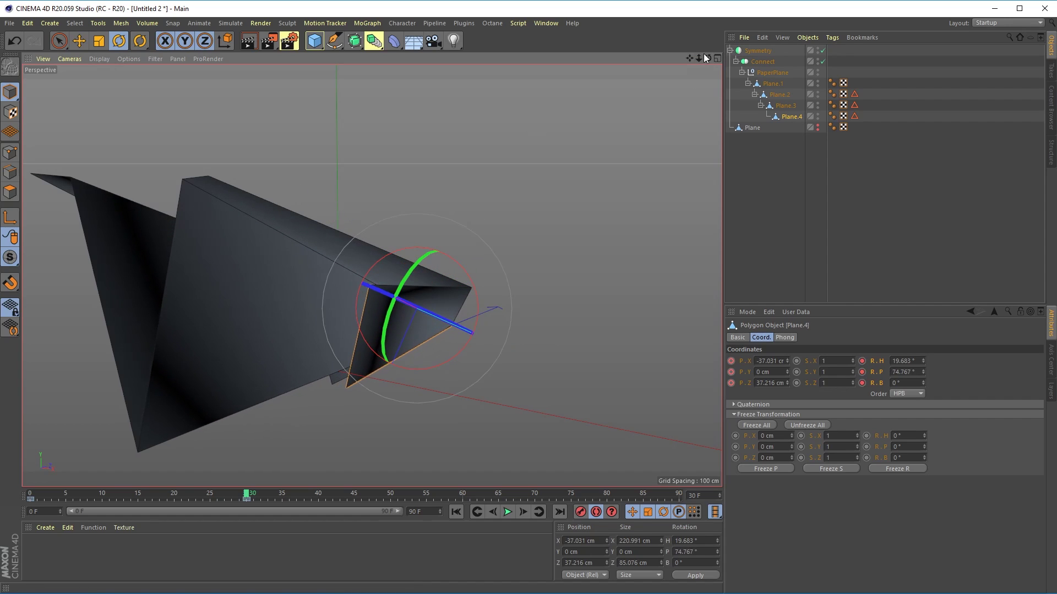
Step: Set the Connect object's Phong Mode to Manual to remove the smooth shading across the folds
{"action": "left_click_drag", "start_coordinate": [707, 59], "coordinate": [660, 71]}
{"action": "left_click_drag", "start_coordinate": [371, 276], "coordinate": [711, 62]}
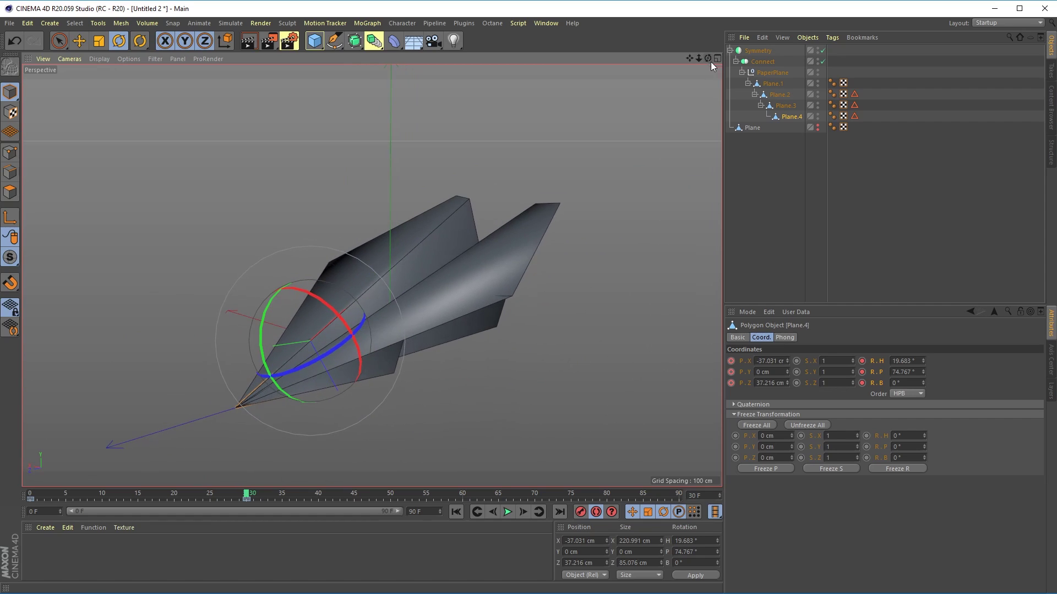
{"action": "left_click", "coordinate": [763, 62]}
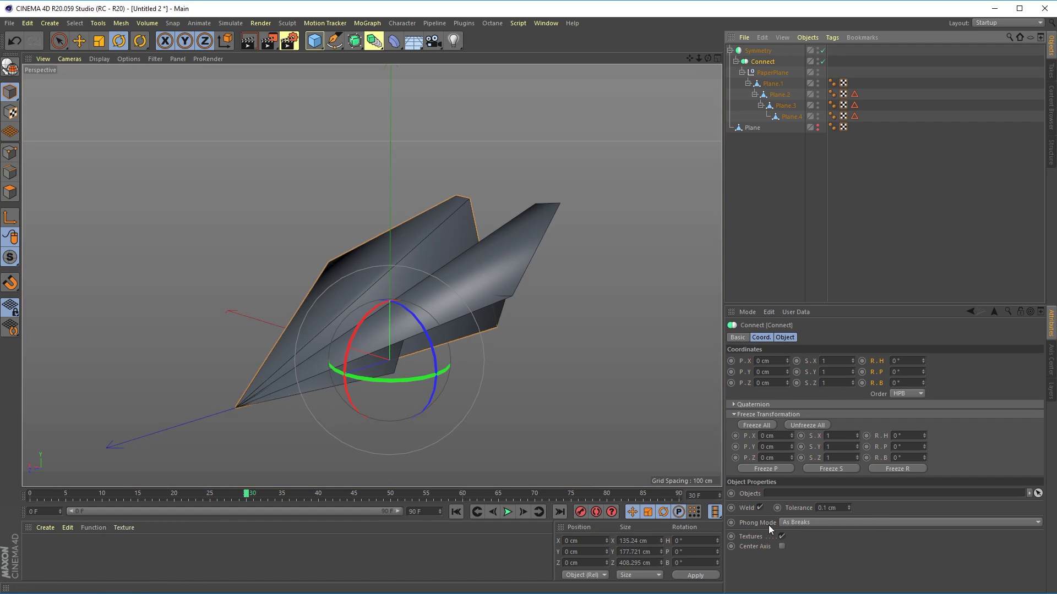
{"action": "left_click", "coordinate": [796, 523]}
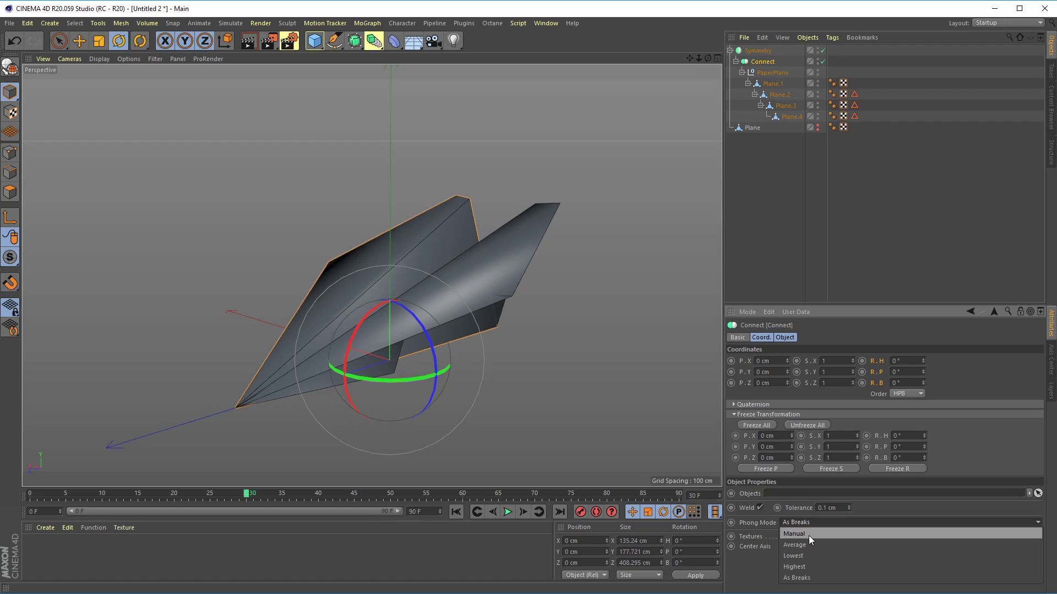
{"action": "left_click", "coordinate": [807, 535]}
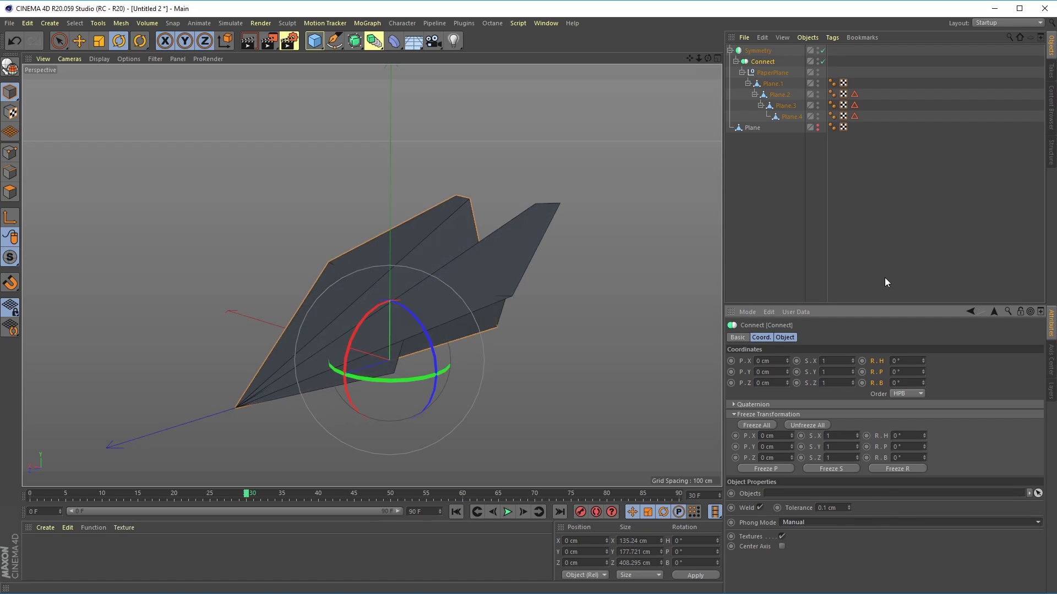
Step: Play the folding animation from the start, stop it, and examine the partly folded plane at frame 12
{"action": "scroll", "coordinate": [372, 306], "scroll_direction": "up", "scroll_amount": 3}
{"action": "scroll", "coordinate": [373, 307], "scroll_direction": "down", "scroll_amount": 1}
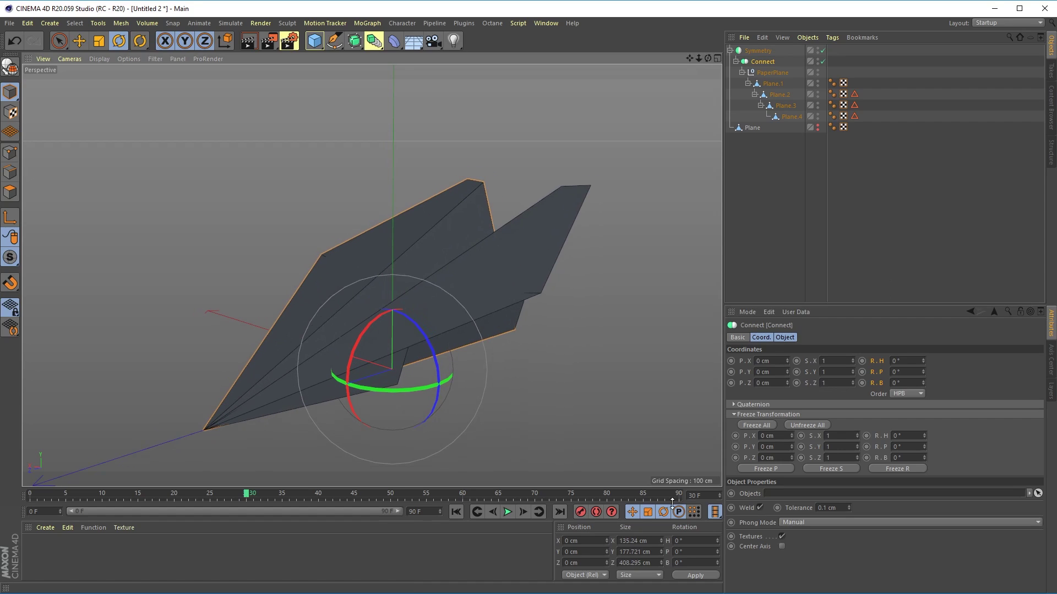
{"action": "left_click", "coordinate": [455, 513]}
{"action": "left_click", "coordinate": [507, 512]}
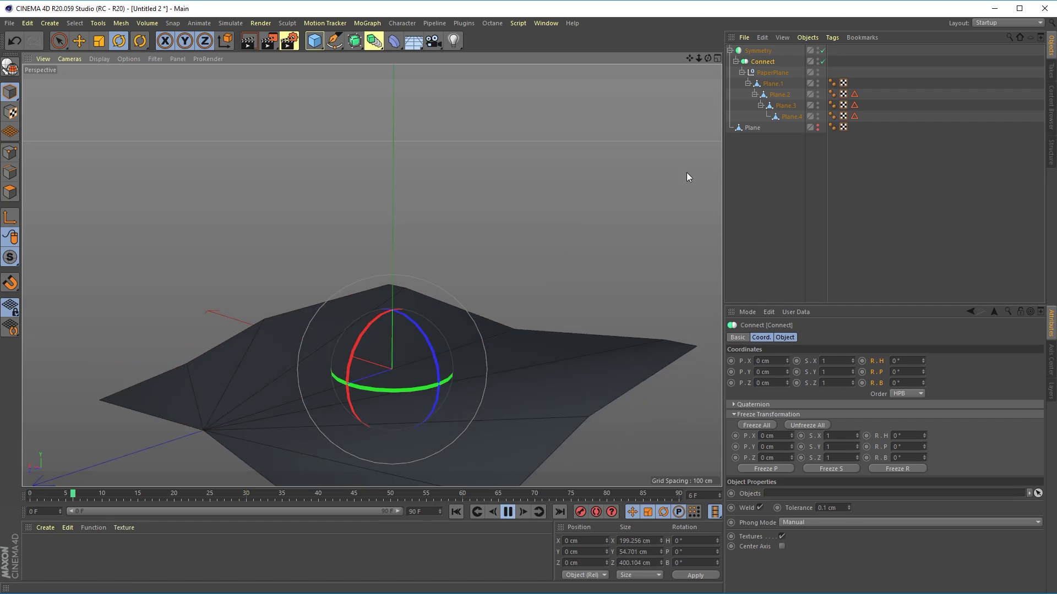
{"action": "mouse_move", "coordinate": [698, 58]}
{"action": "left_mouse_down"}
{"action": "mouse_move", "coordinate": [734, 58]}
{"action": "mouse_move", "coordinate": [695, 51]}
{"action": "left_mouse_up"}
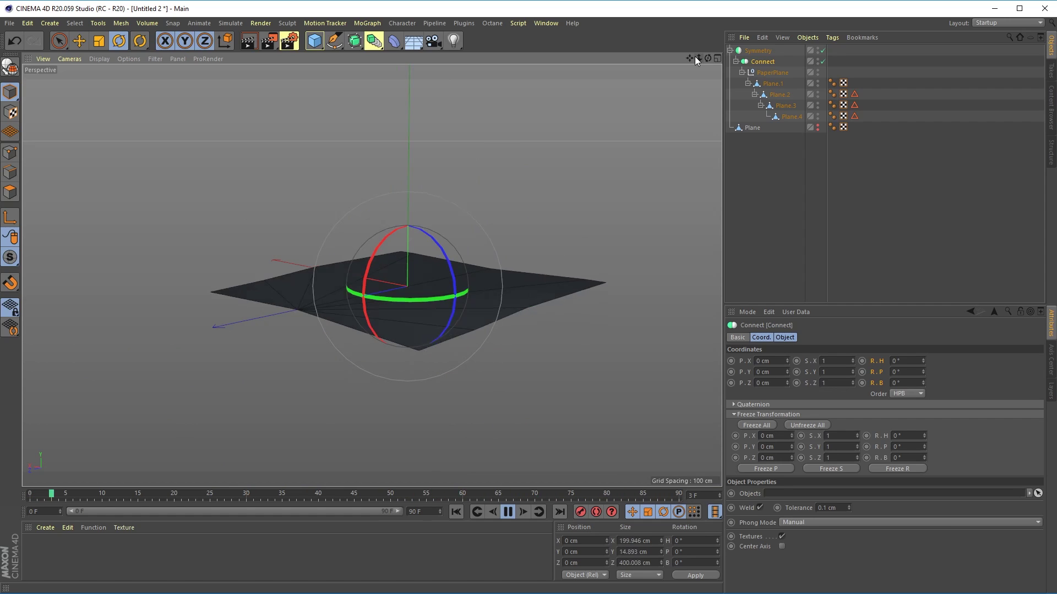
{"action": "left_click", "coordinate": [507, 512]}
{"action": "left_click", "coordinate": [116, 493]}
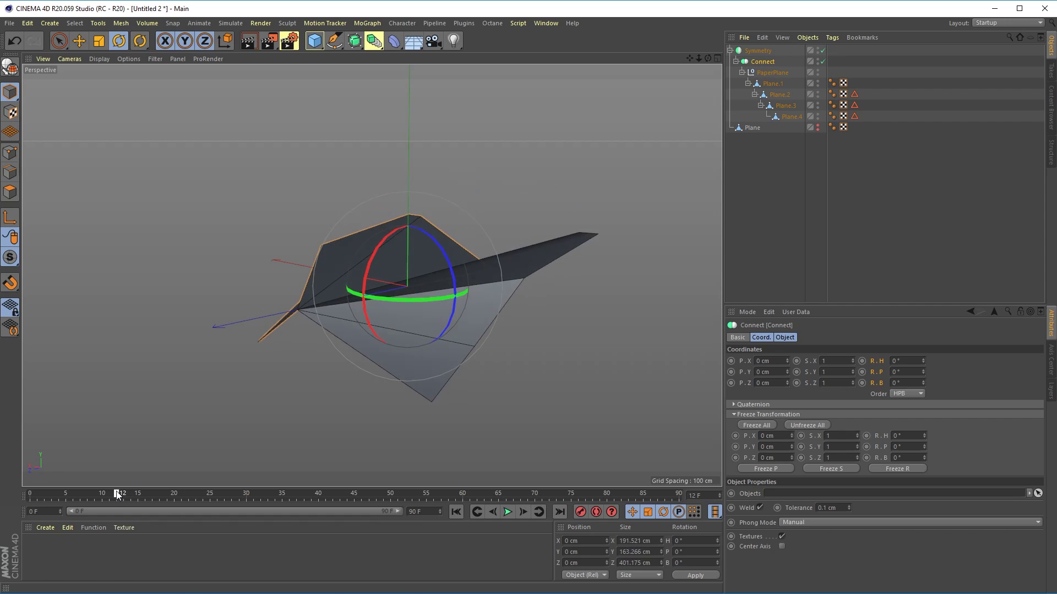
{"action": "scroll", "coordinate": [518, 296], "scroll_direction": "up", "scroll_amount": 8}
{"action": "scroll", "coordinate": [469, 288], "scroll_direction": "down", "scroll_amount": 5}
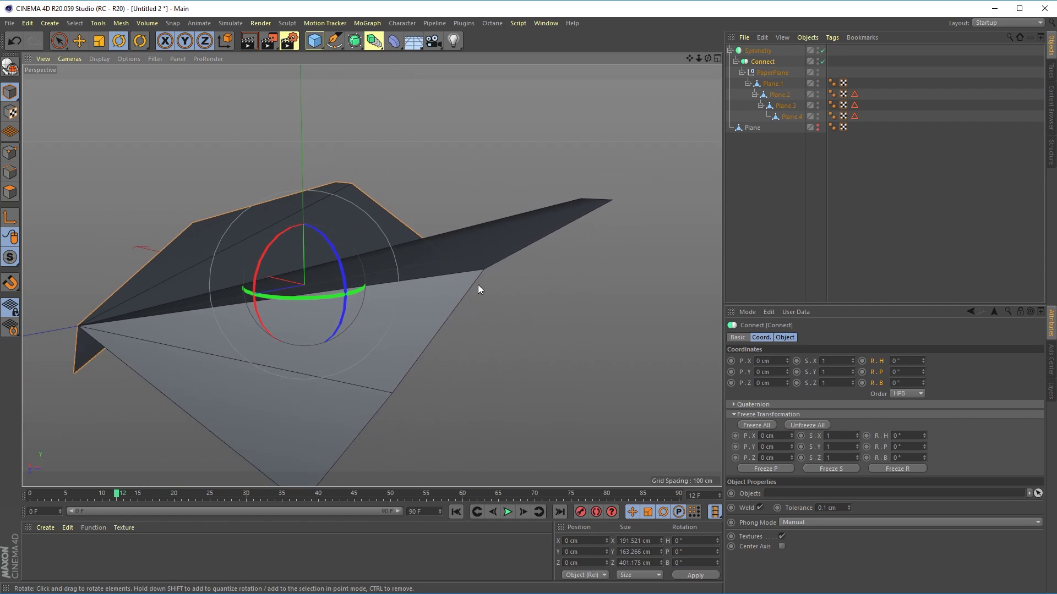
Step: Add a Cloth Surface object and make it the parent of the Symmetry object
{"action": "left_click", "coordinate": [758, 51]}
{"action": "key", "text": "shift+c"}
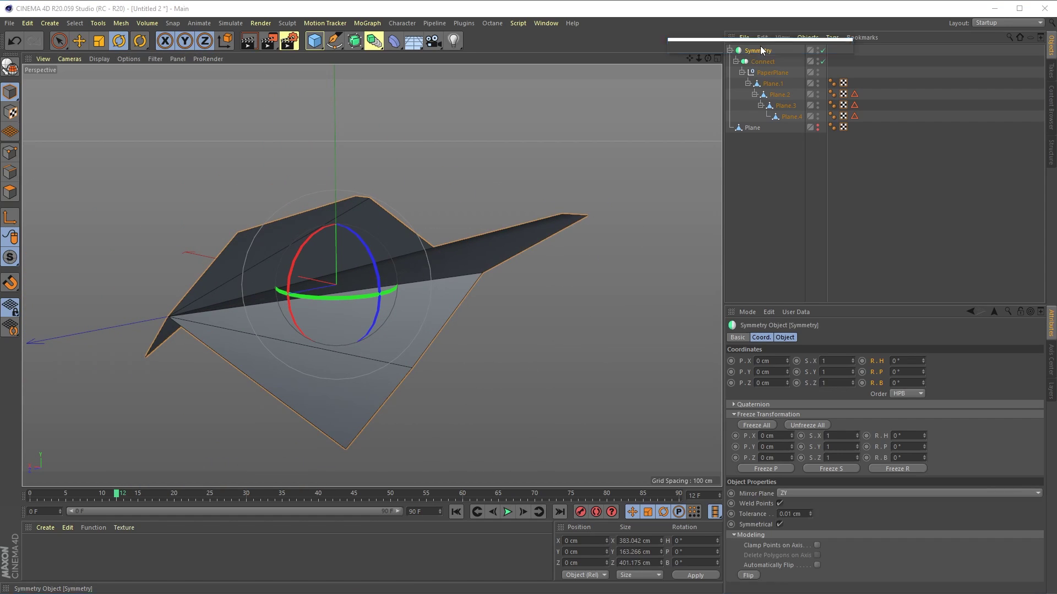
{"action": "type", "text": "clot"}
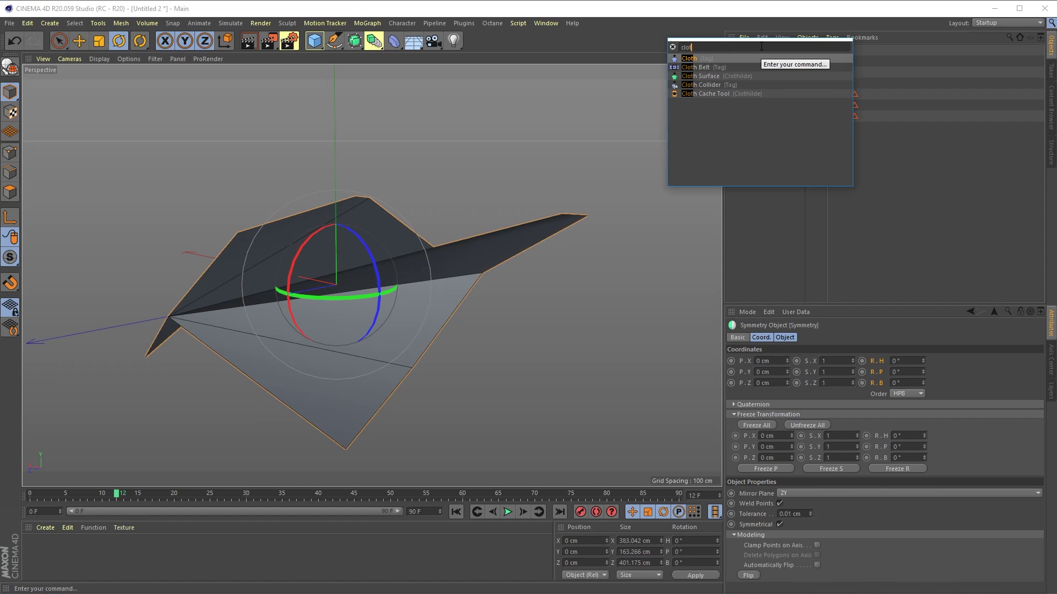
{"action": "left_click", "coordinate": [708, 76]}
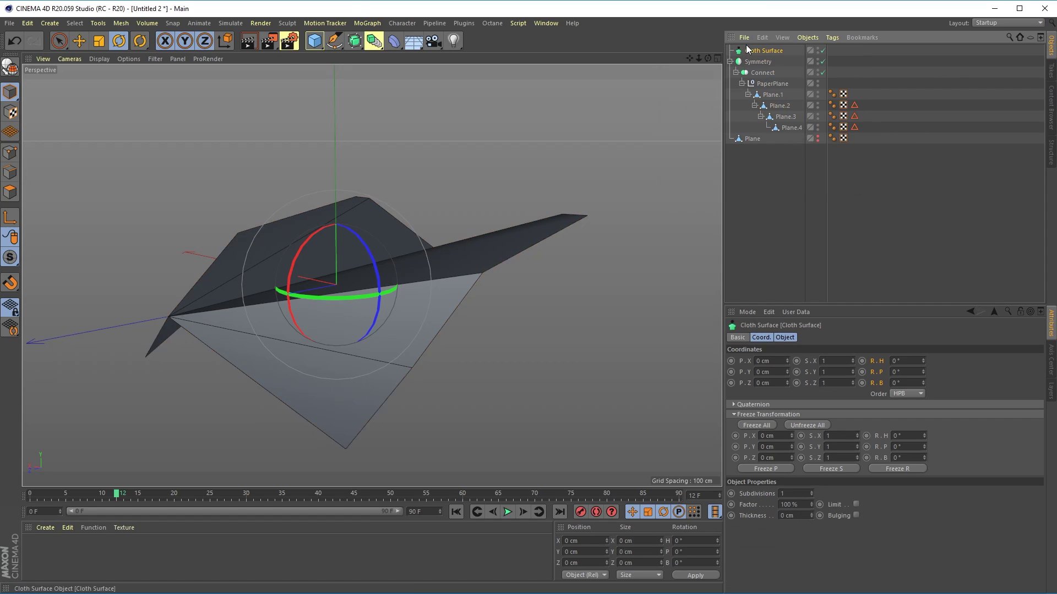
{"action": "left_click_drag", "start_coordinate": [757, 51], "coordinate": [755, 49]}
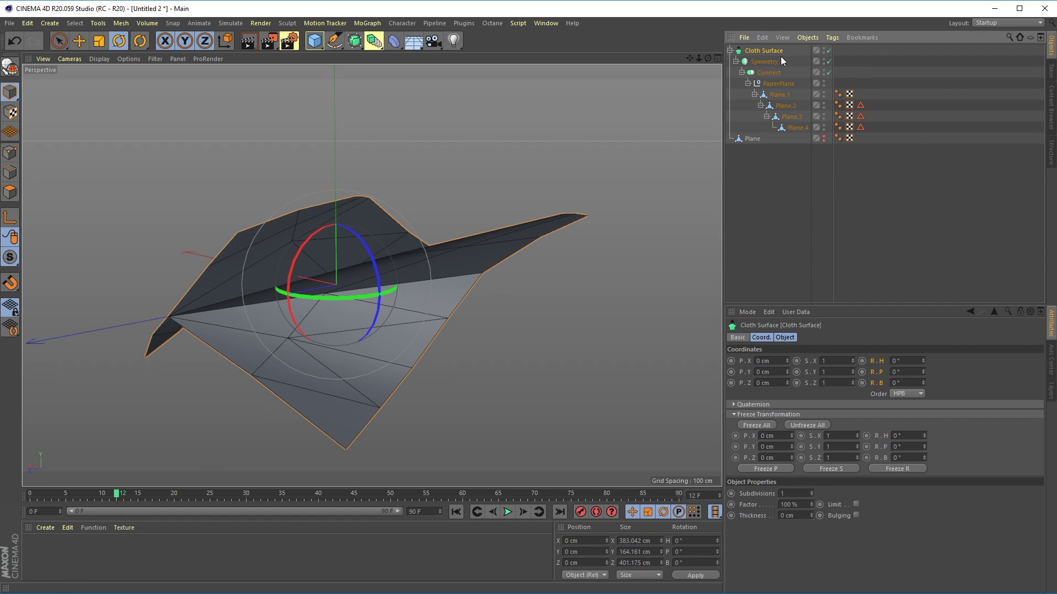
Step: Set the Cloth Surface to 0 subdivisions and a thickness of 0.9 cm, and inspect the paper edge up close
{"action": "left_click", "coordinate": [784, 338]}
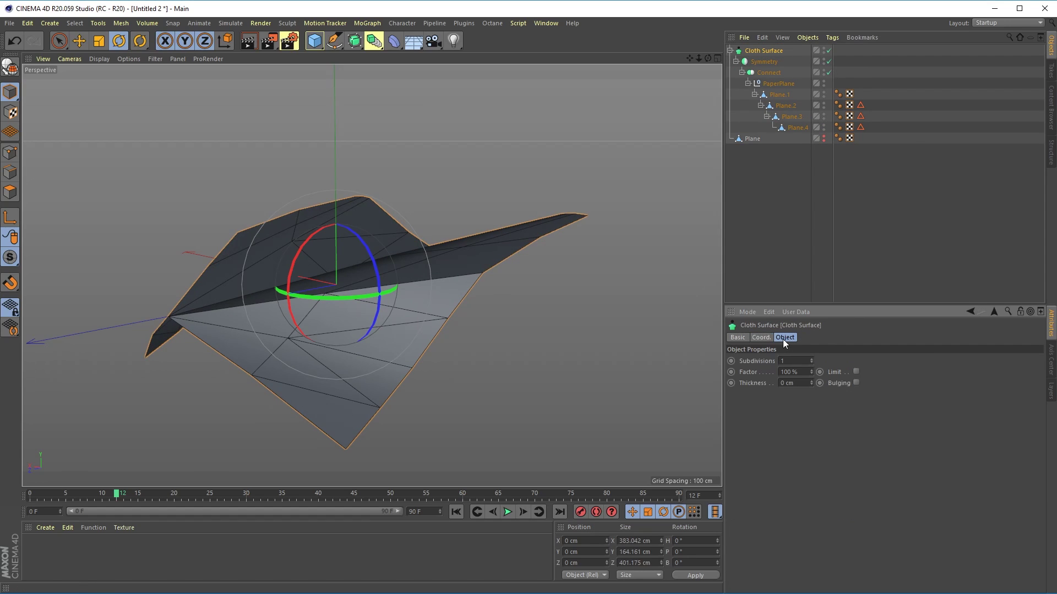
{"action": "left_click", "coordinate": [812, 363]}
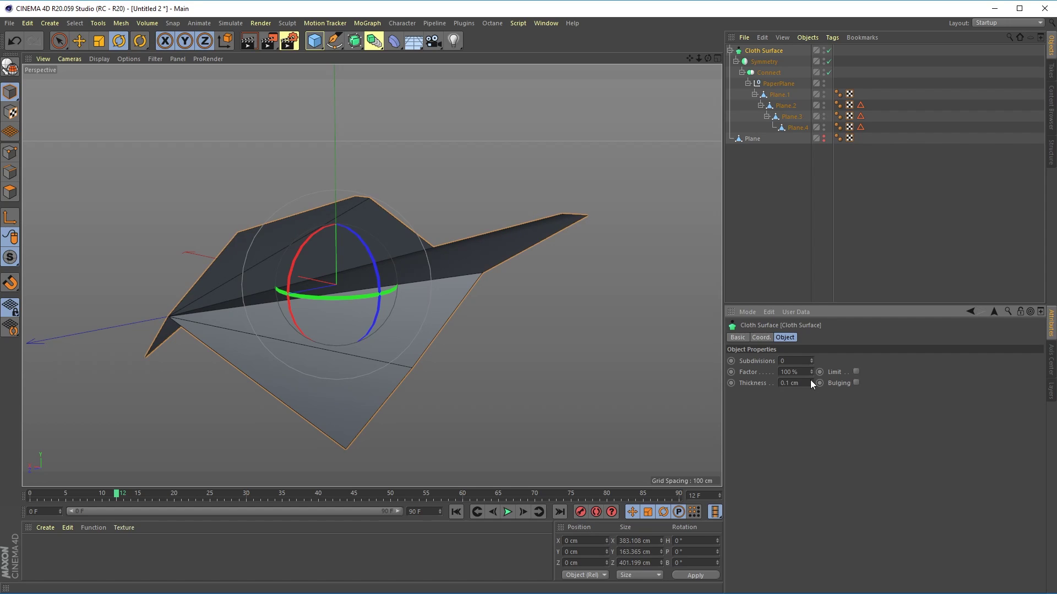
{"action": "left_click", "coordinate": [811, 381]}
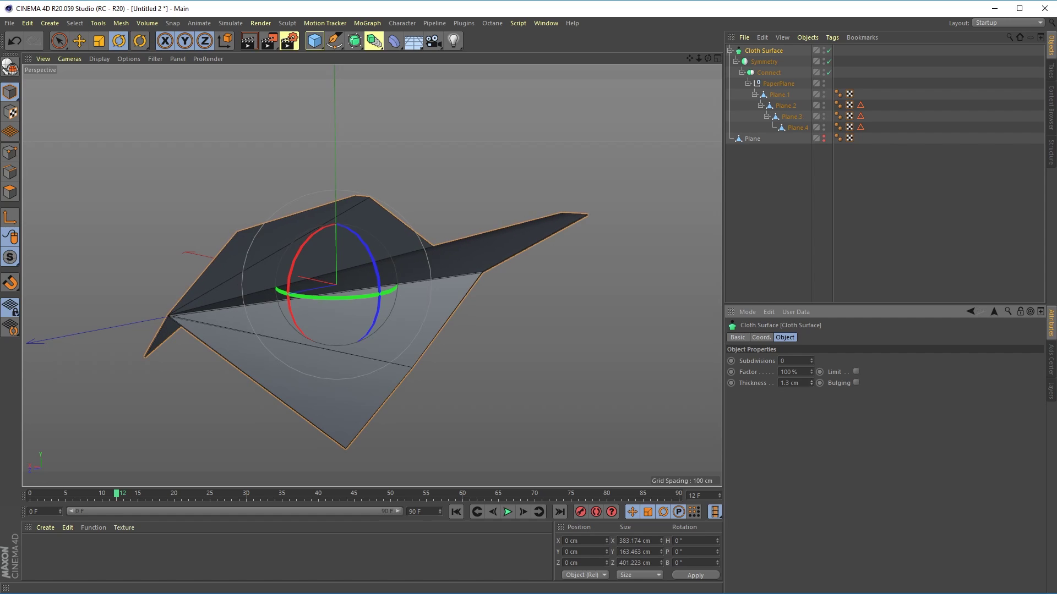
{"action": "left_click_drag", "start_coordinate": [810, 383], "coordinate": [810, 385]}
{"action": "scroll", "coordinate": [352, 454], "scroll_direction": "up", "scroll_amount": 10}
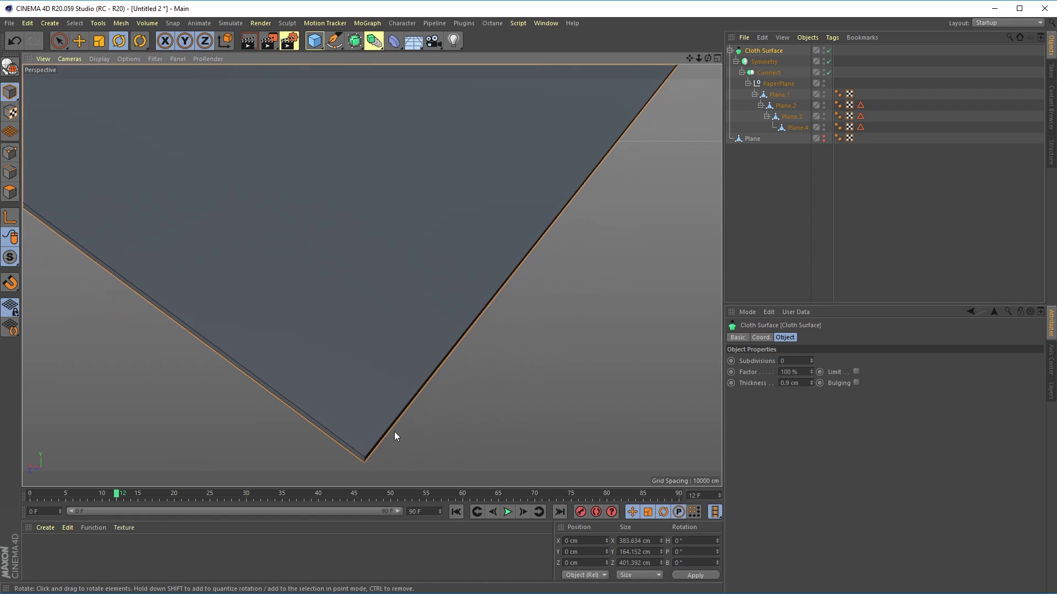
{"action": "scroll", "coordinate": [394, 431], "scroll_direction": "down", "scroll_amount": 10}
{"action": "scroll", "coordinate": [393, 412], "scroll_direction": "down", "scroll_amount": 2}
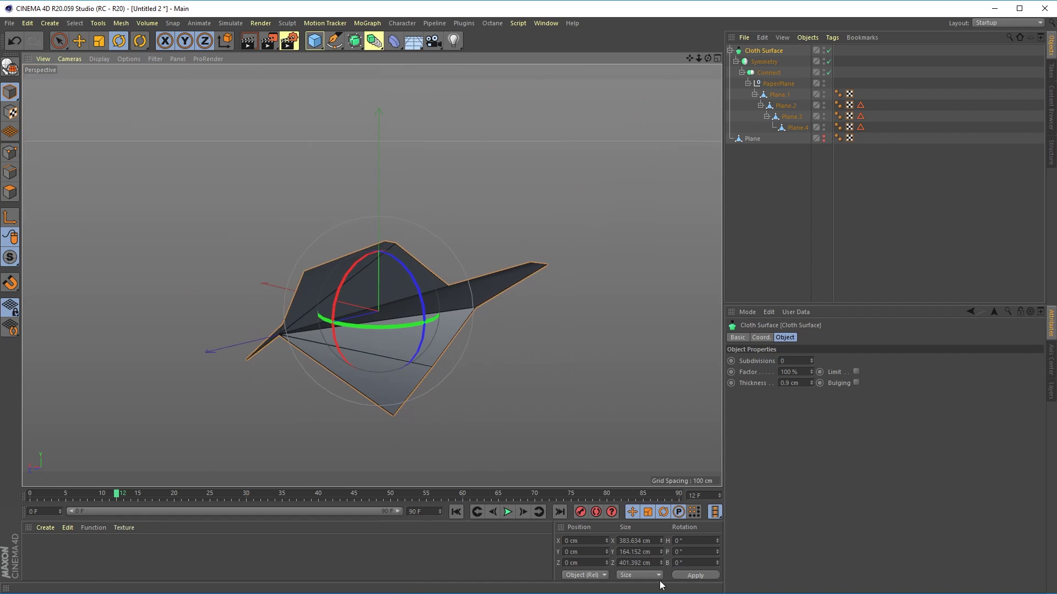
Step: Play the thickened plane's folding animation from the first frame with nothing selected, and stop it near the end
{"action": "left_click", "coordinate": [455, 511]}
{"action": "left_click", "coordinate": [507, 511]}
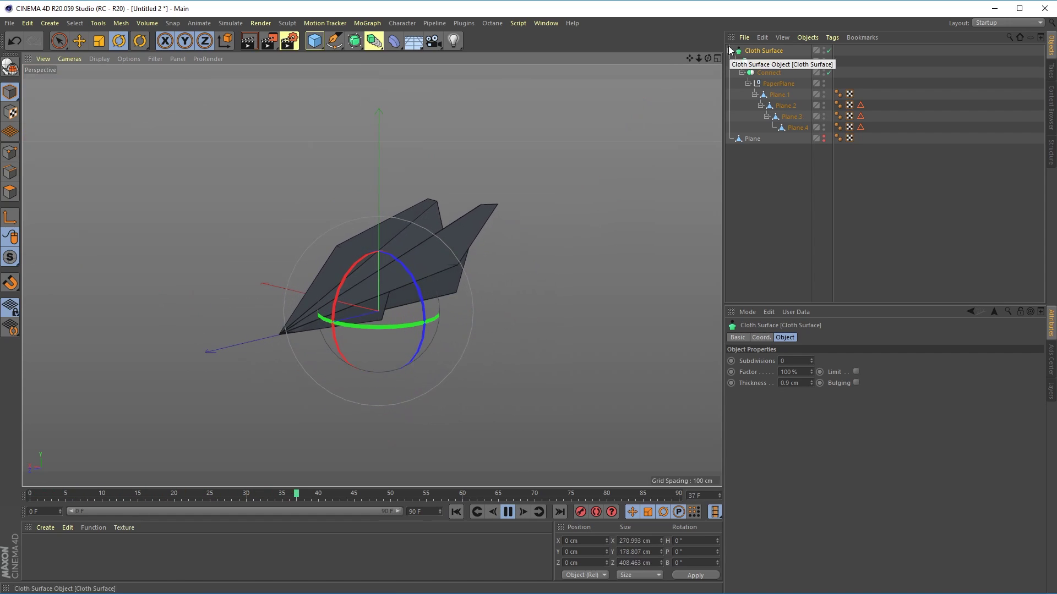
{"action": "left_click", "coordinate": [758, 242]}
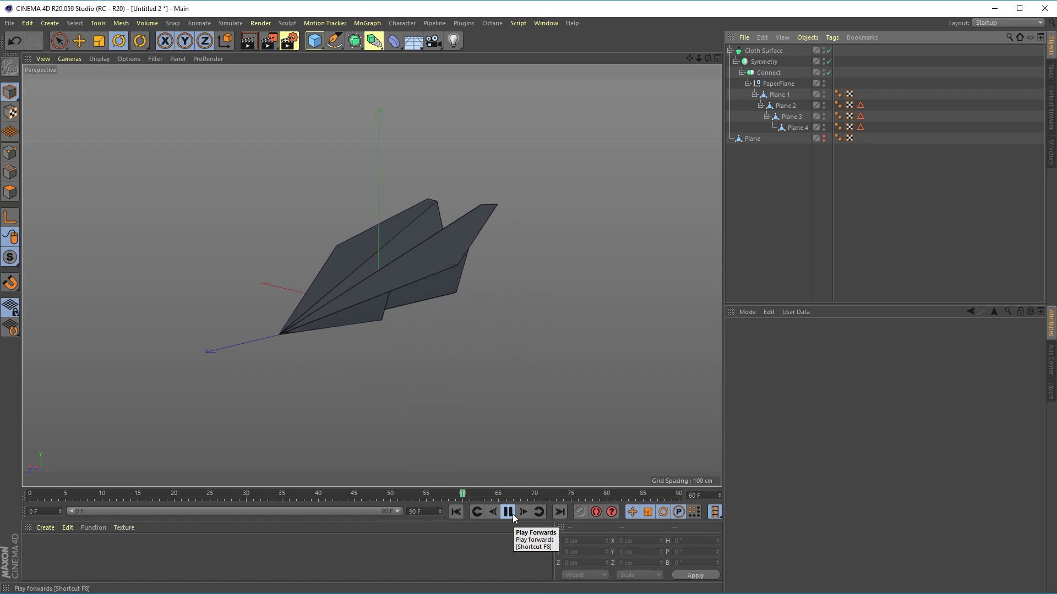
{"action": "left_click", "coordinate": [512, 514]}
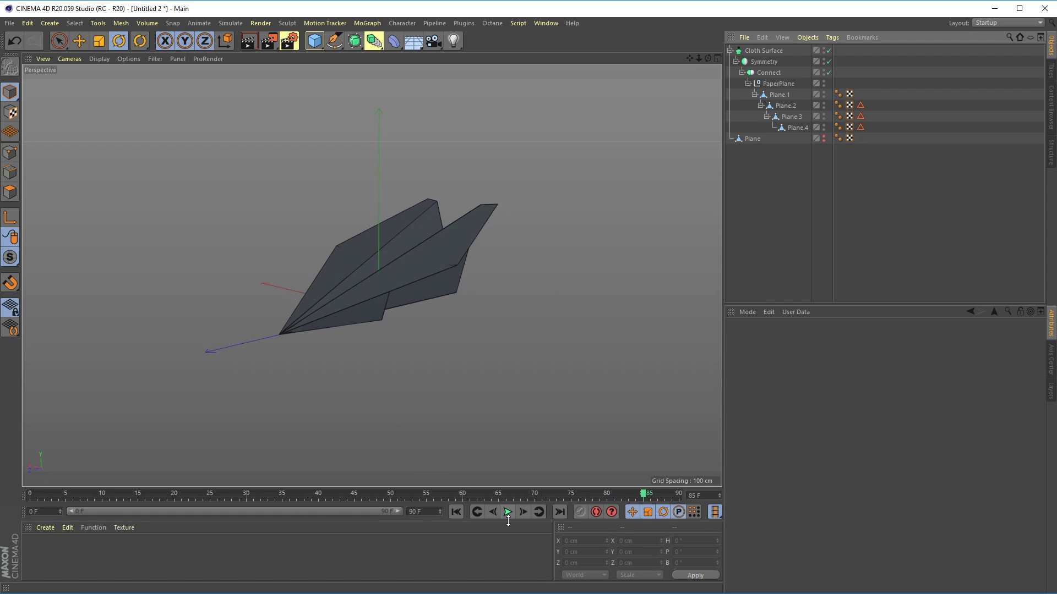